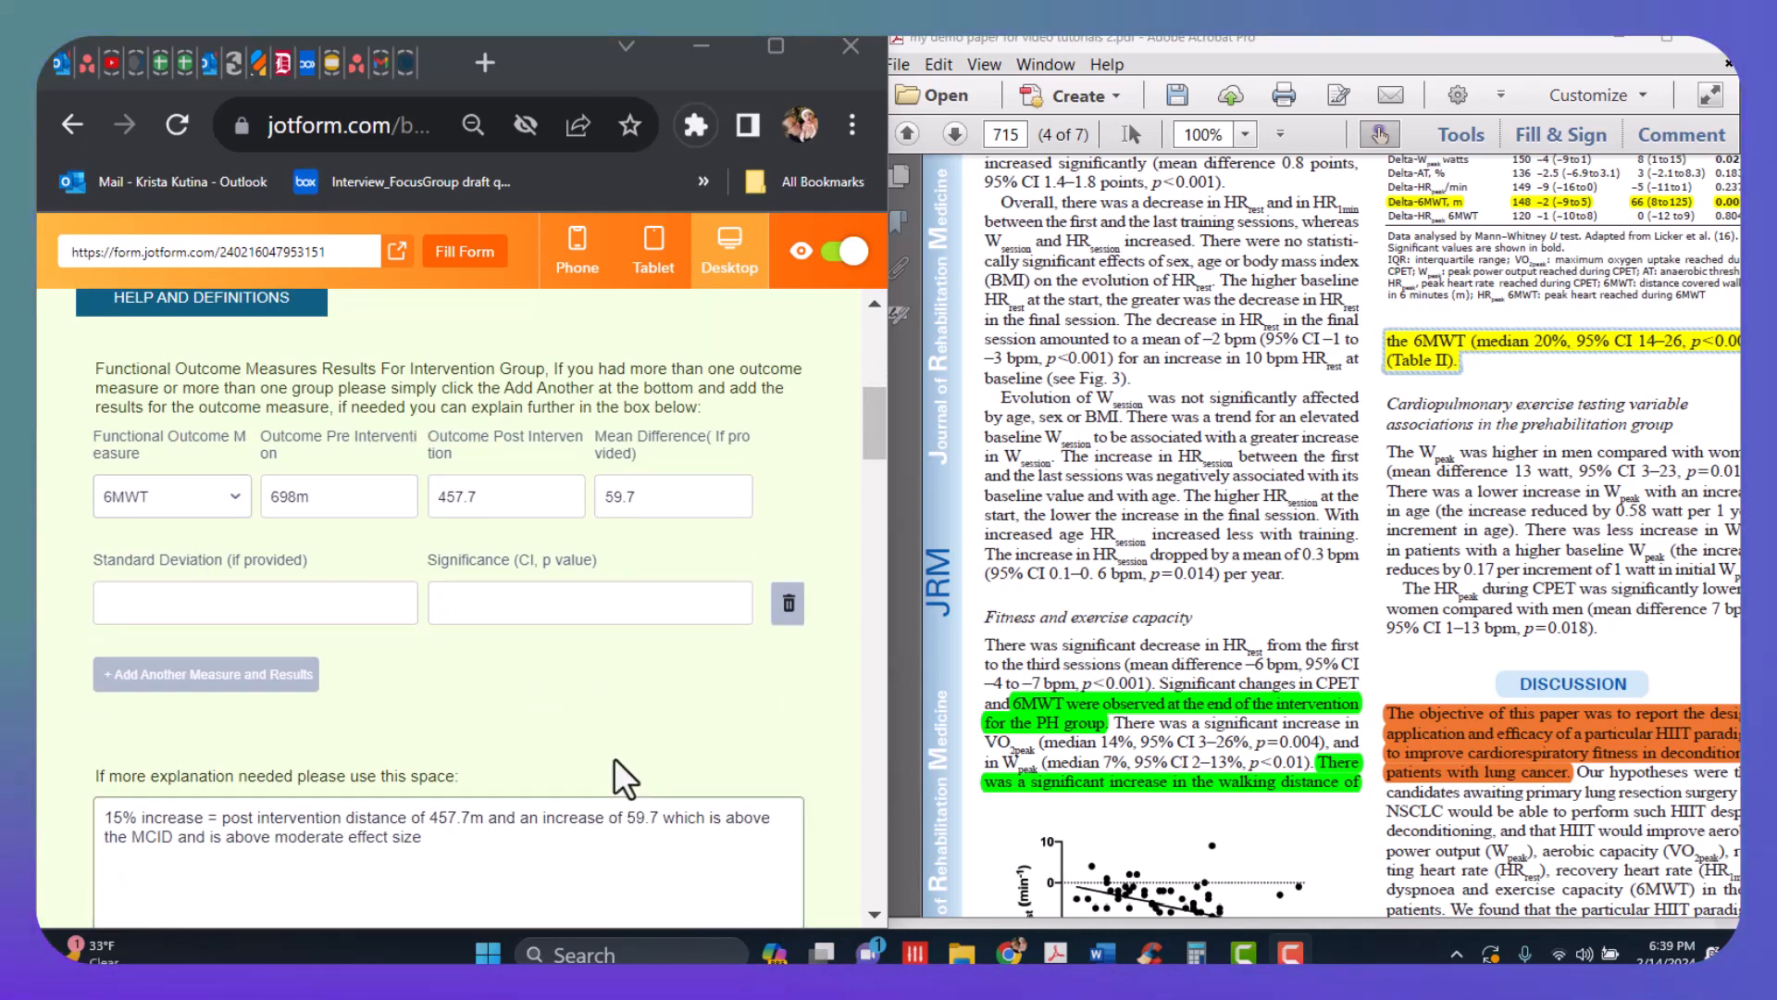
# Compare the form's intervention and control group results sections with the 6MWT values in the paper's tables
pyautogui.scroll(-5, 614, 757)
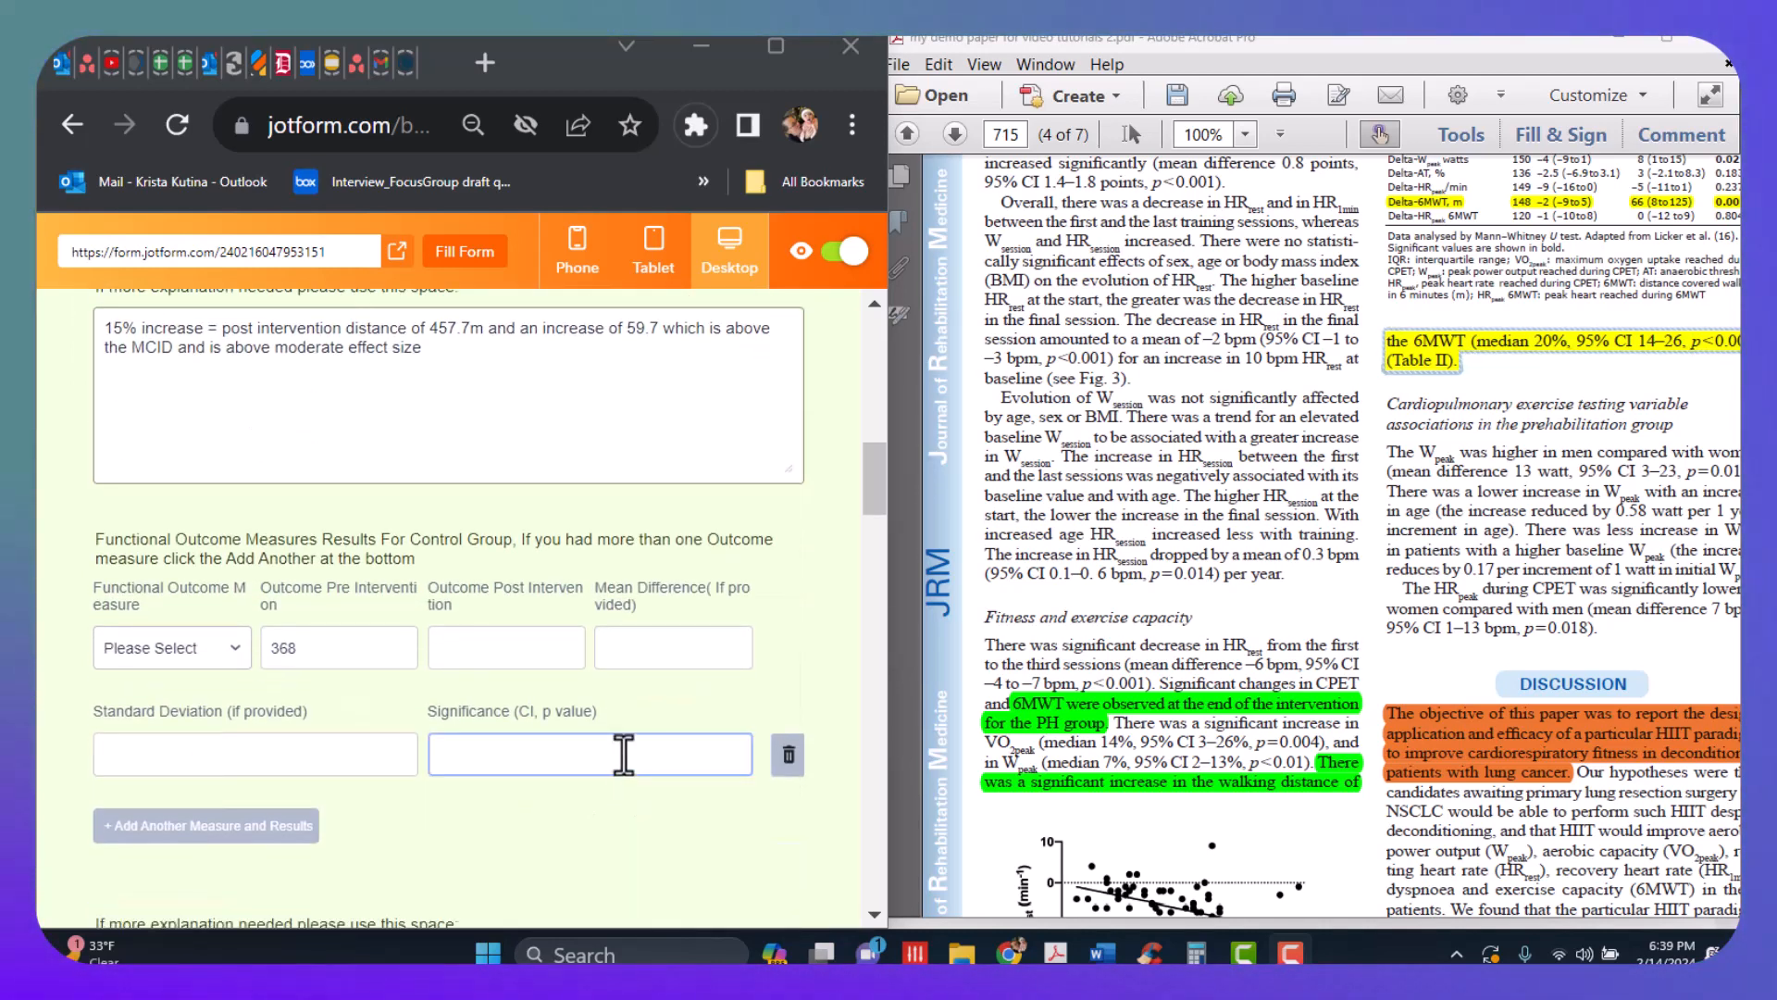
pyautogui.scroll(5, 623, 755)
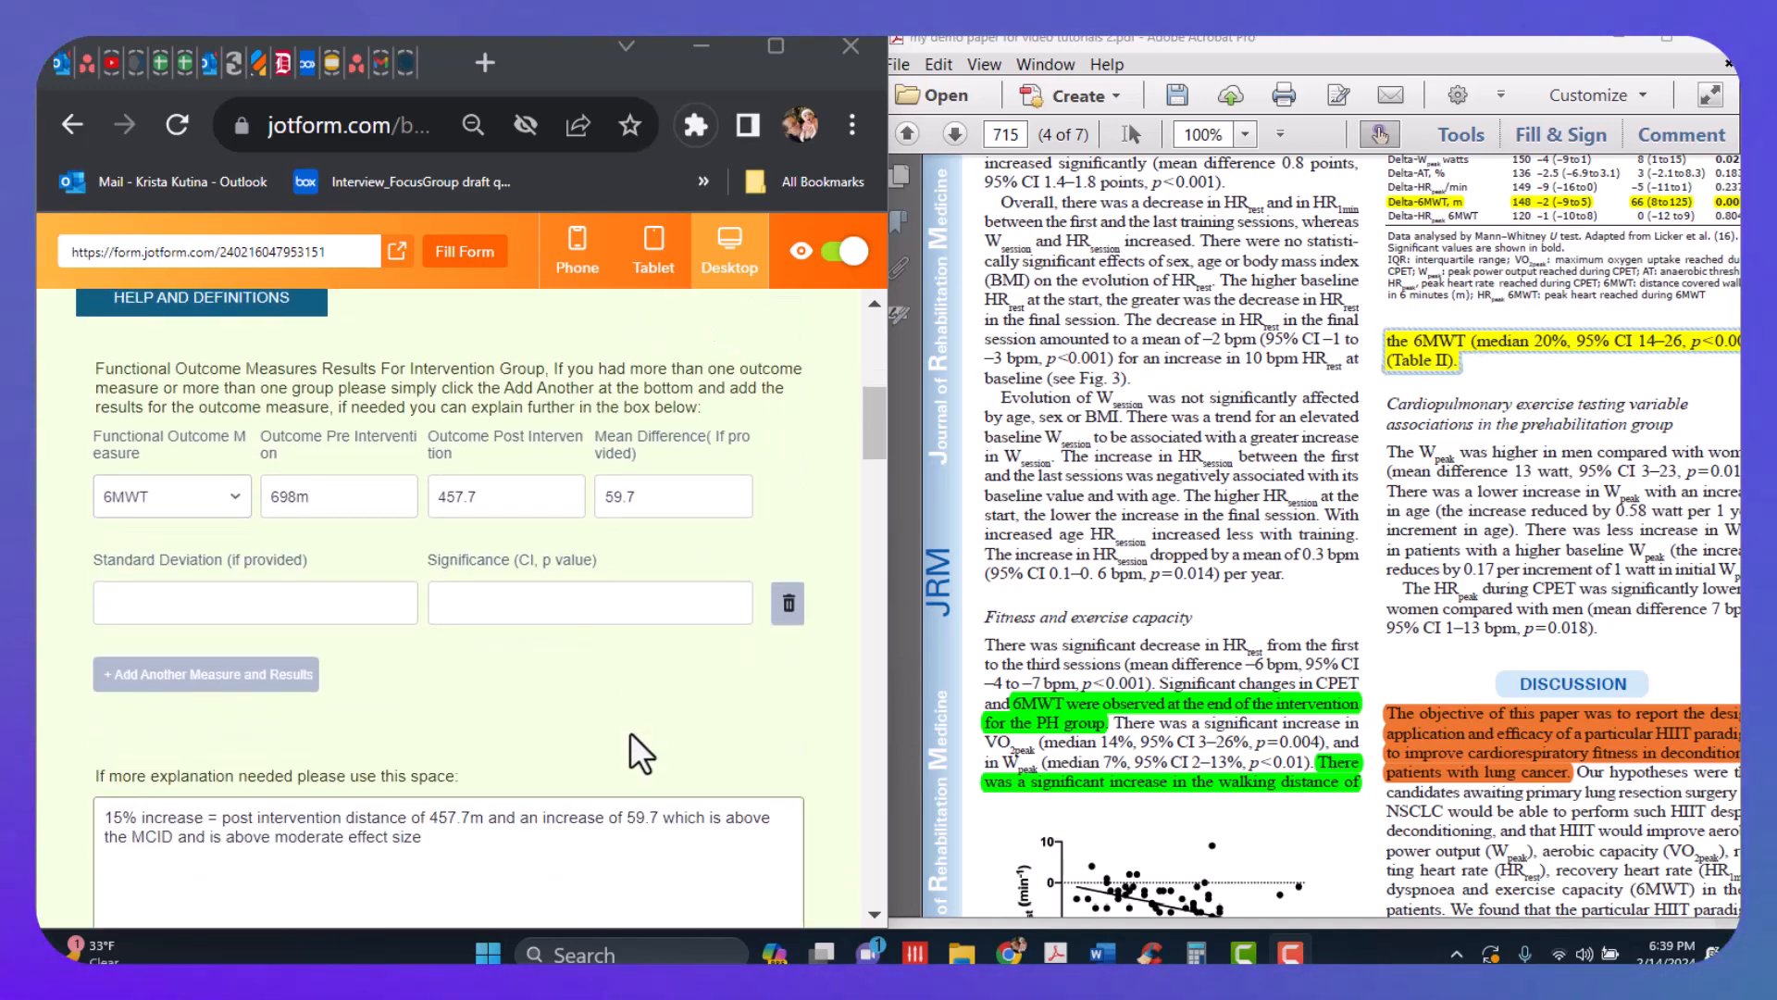
pyautogui.scroll(-2, 631, 732)
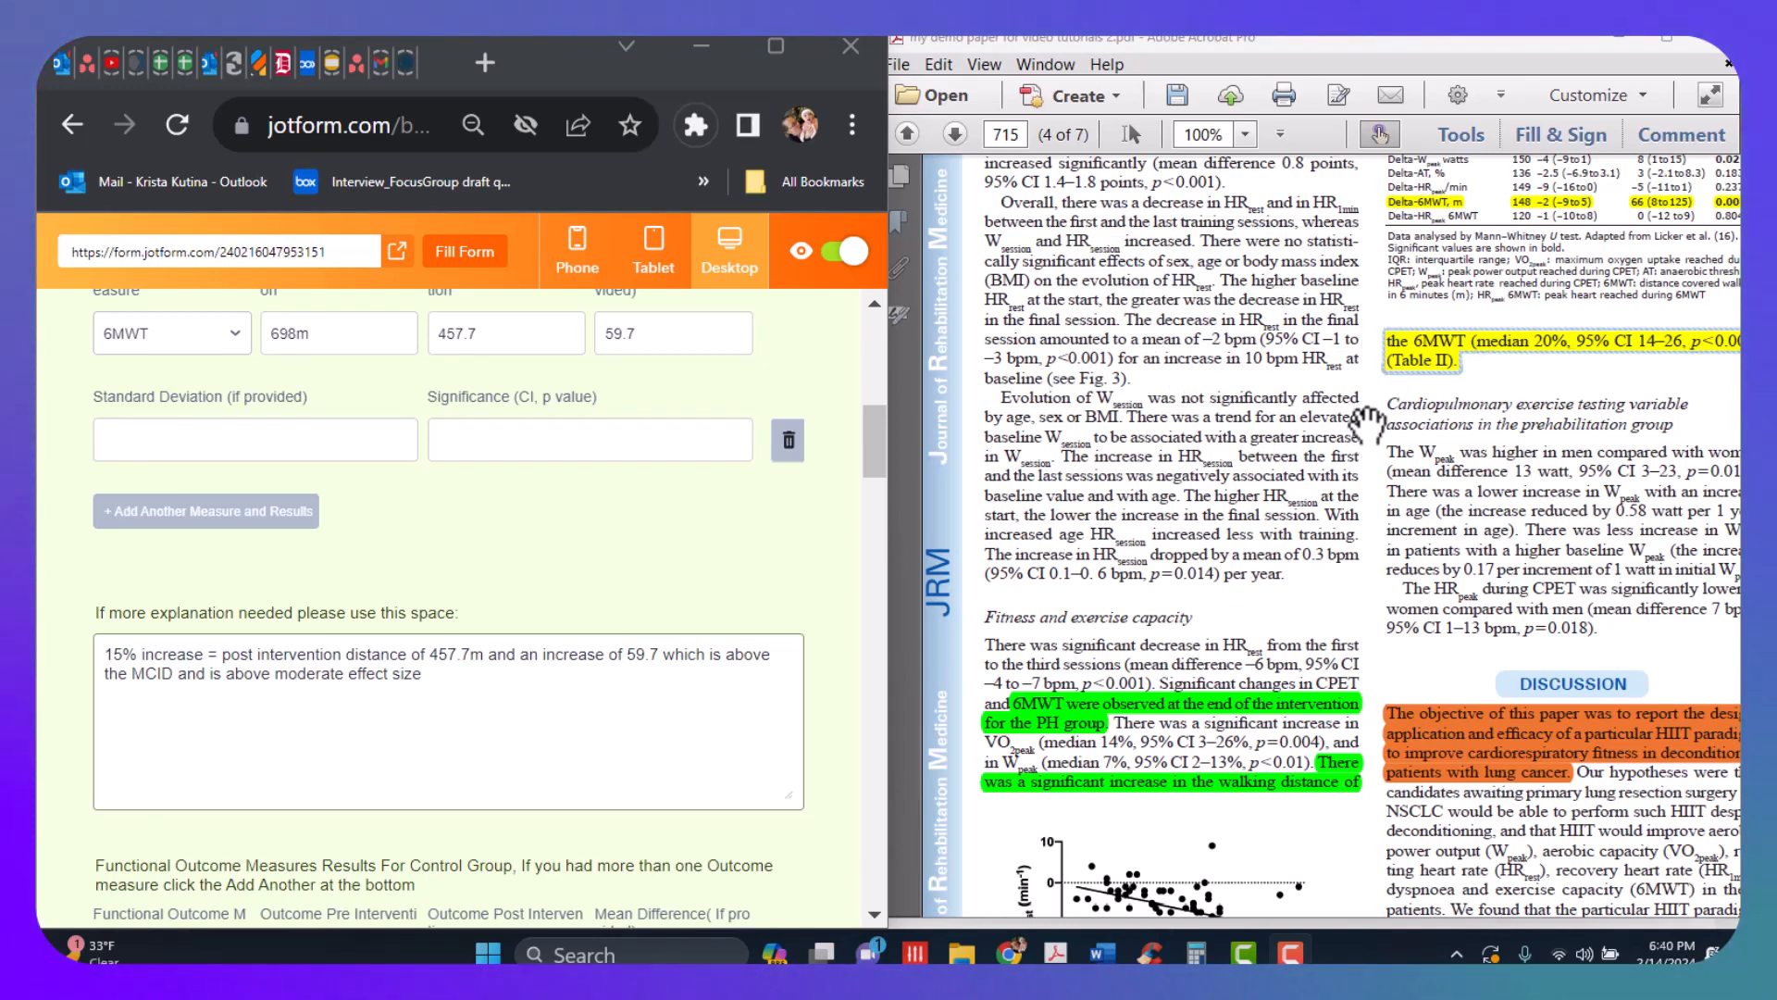
pyautogui.scroll(3, 1164, 352)
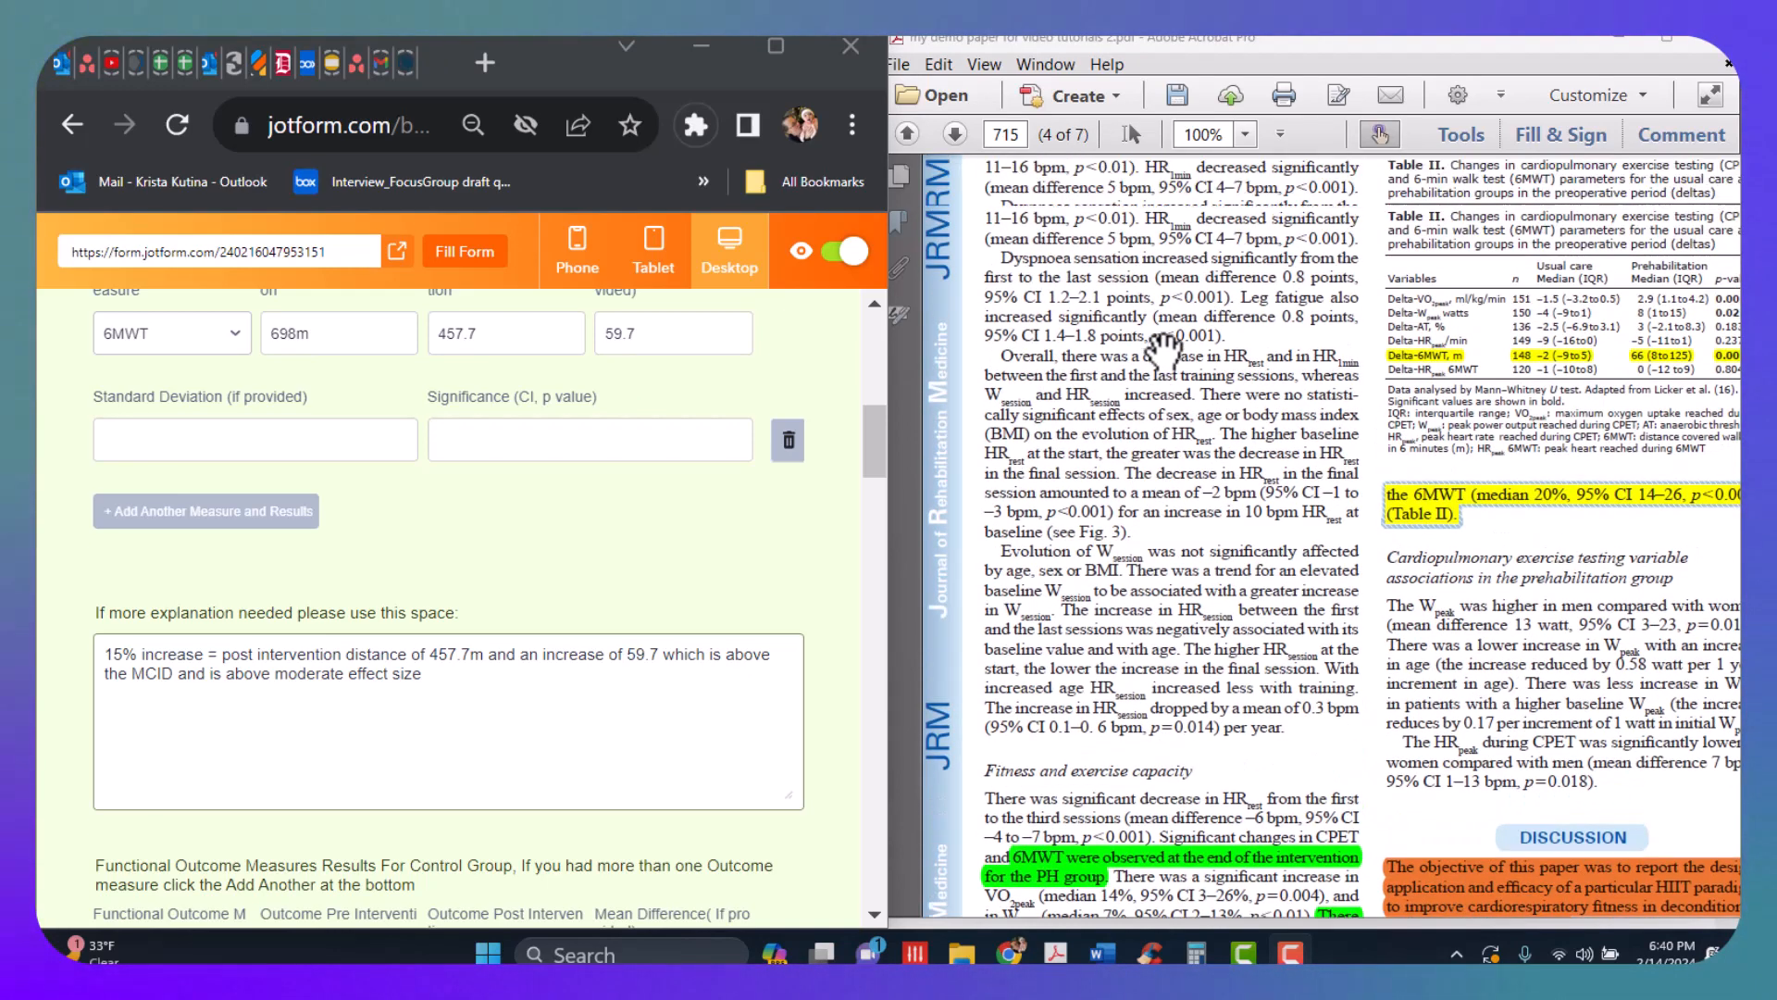
pyautogui.scroll(5, 1164, 352)
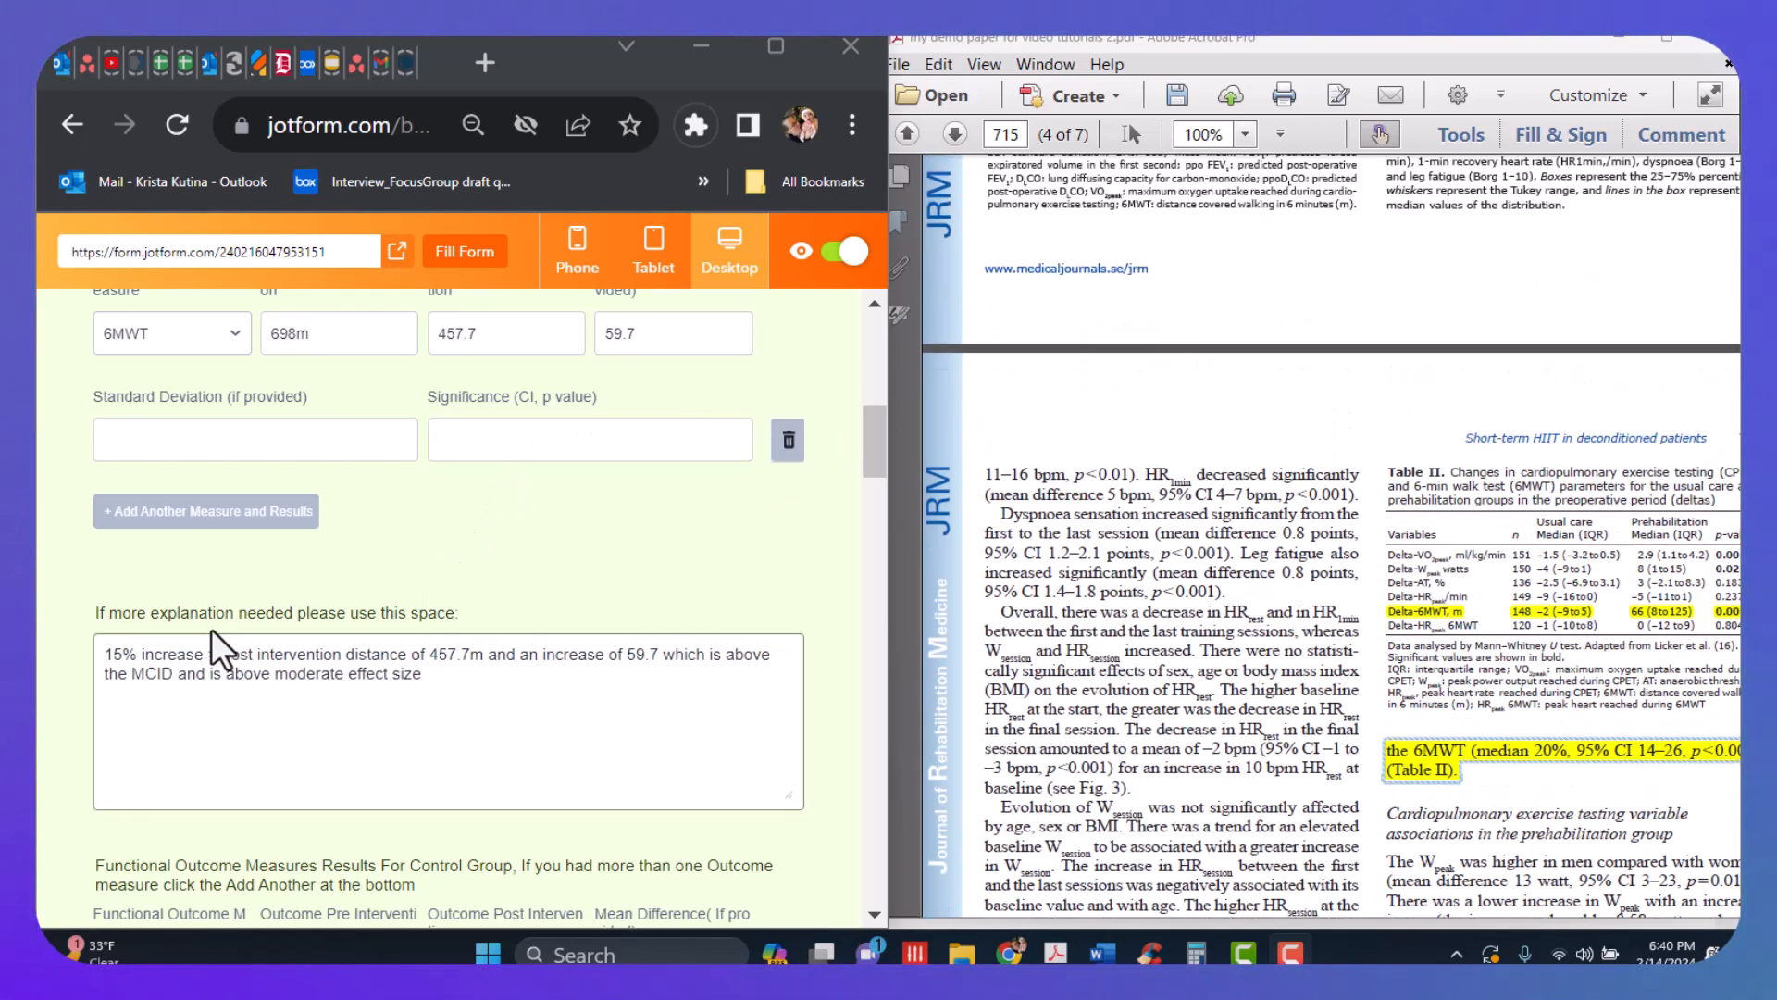
pyautogui.click(378, 673)
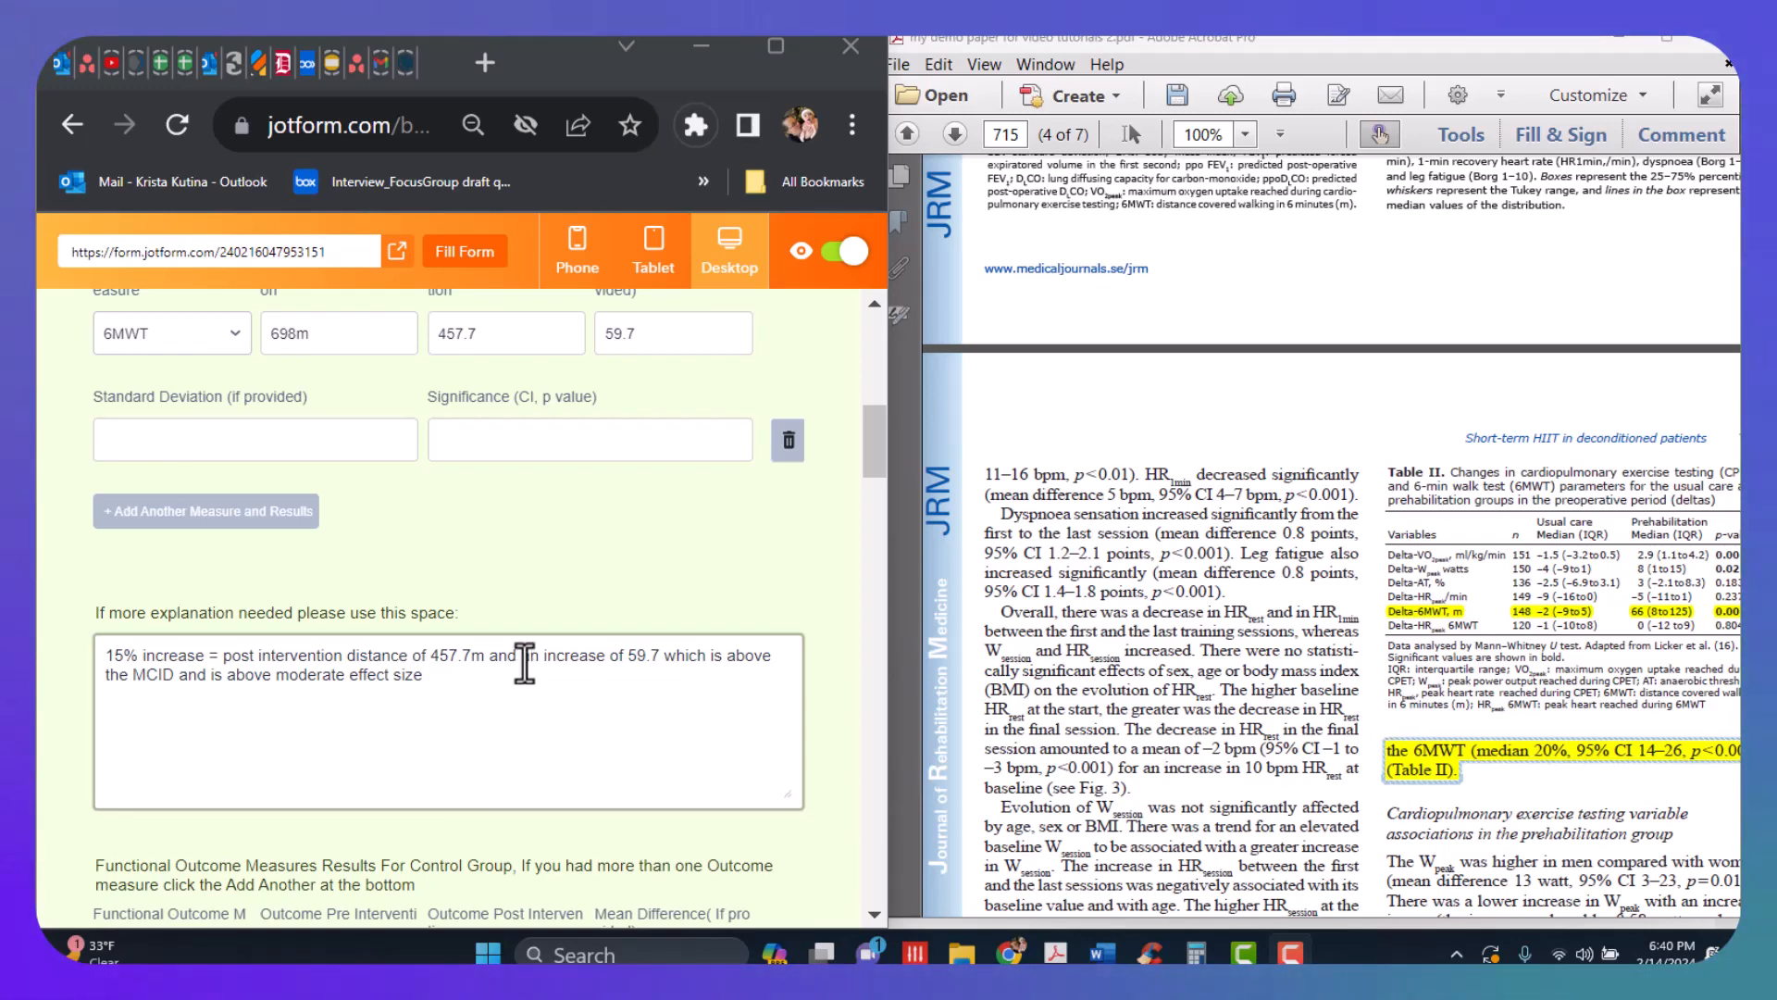
pyautogui.scroll(5, 540, 609)
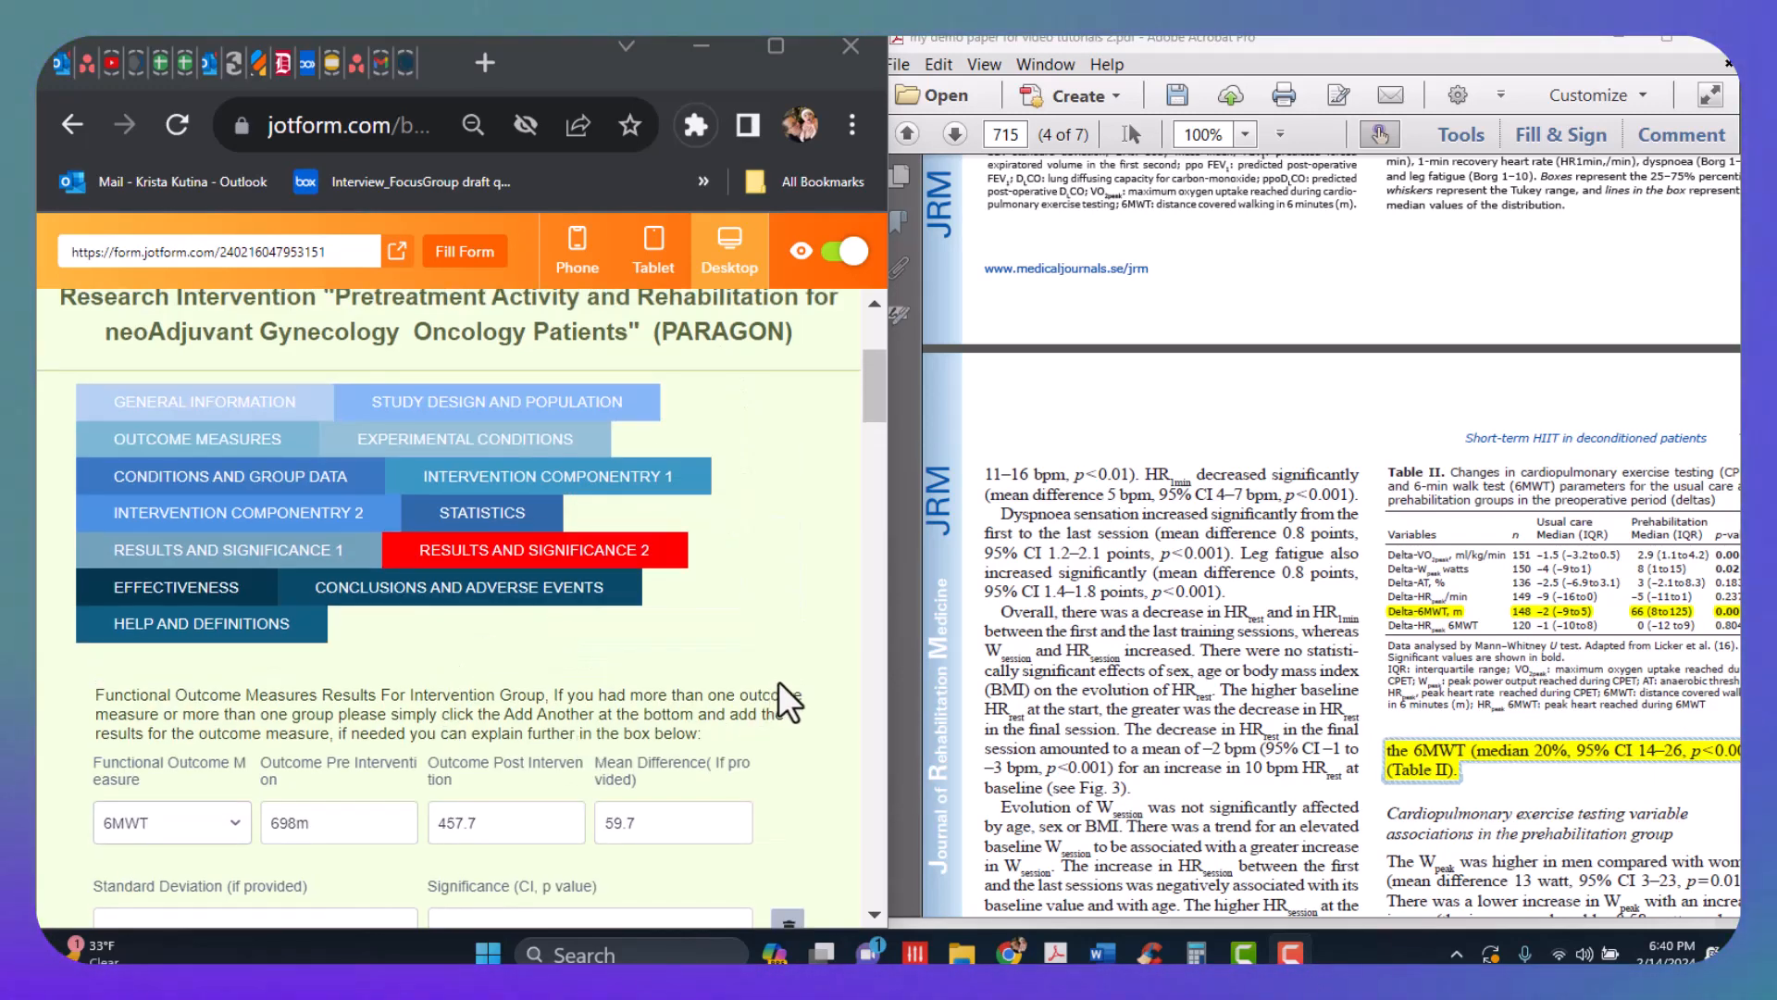
pyautogui.scroll(-2, 780, 681)
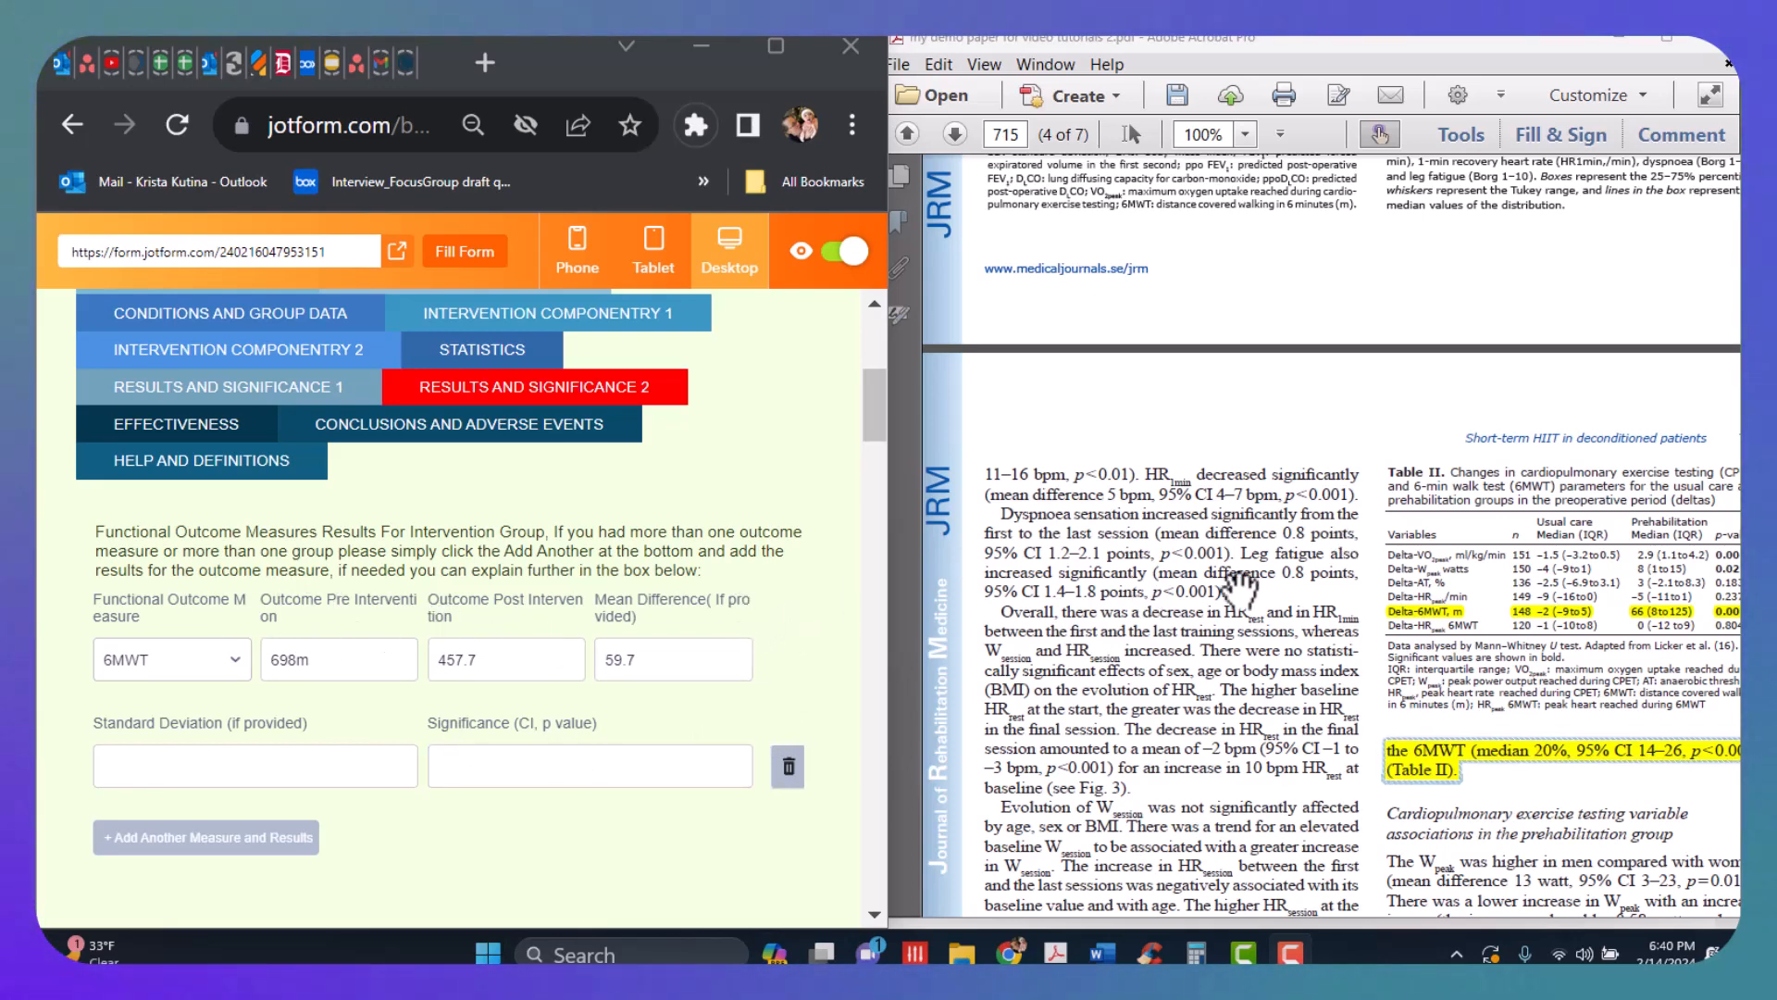
pyautogui.scroll(5, 1240, 583)
pyautogui.scroll(3, 1282, 581)
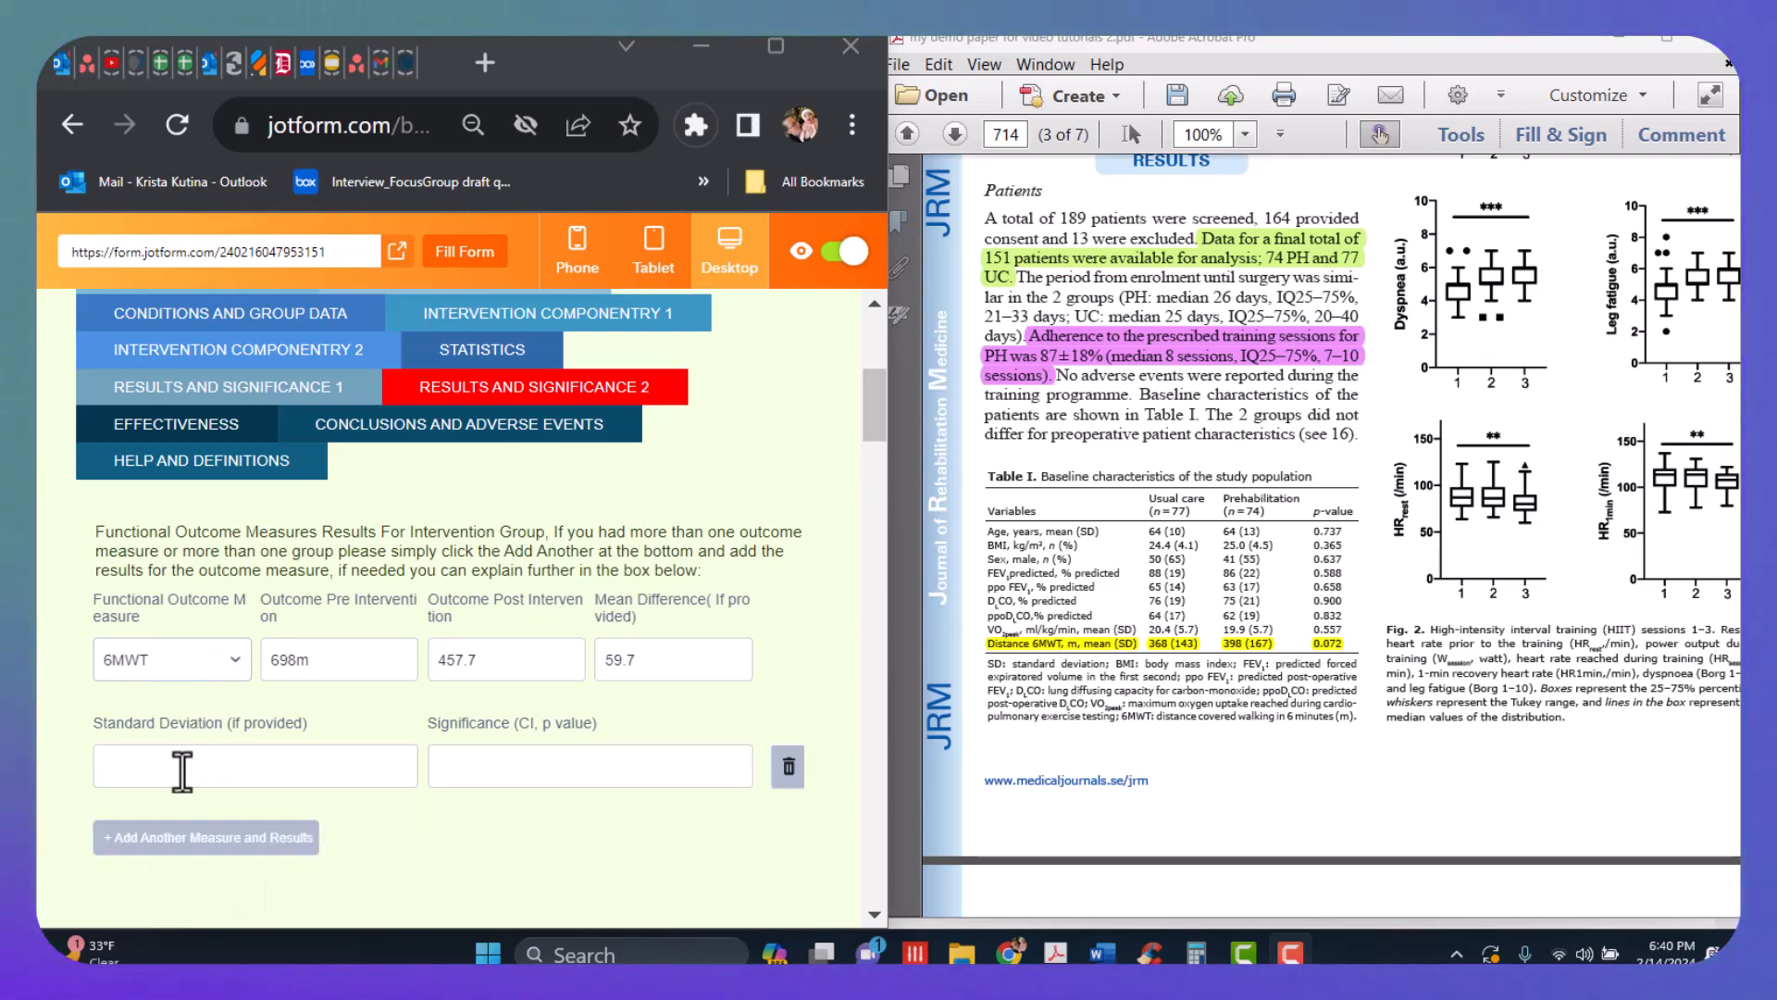
# Look through the functional outcome measure choices and the result fields for the intervention group
pyautogui.click(236, 662)
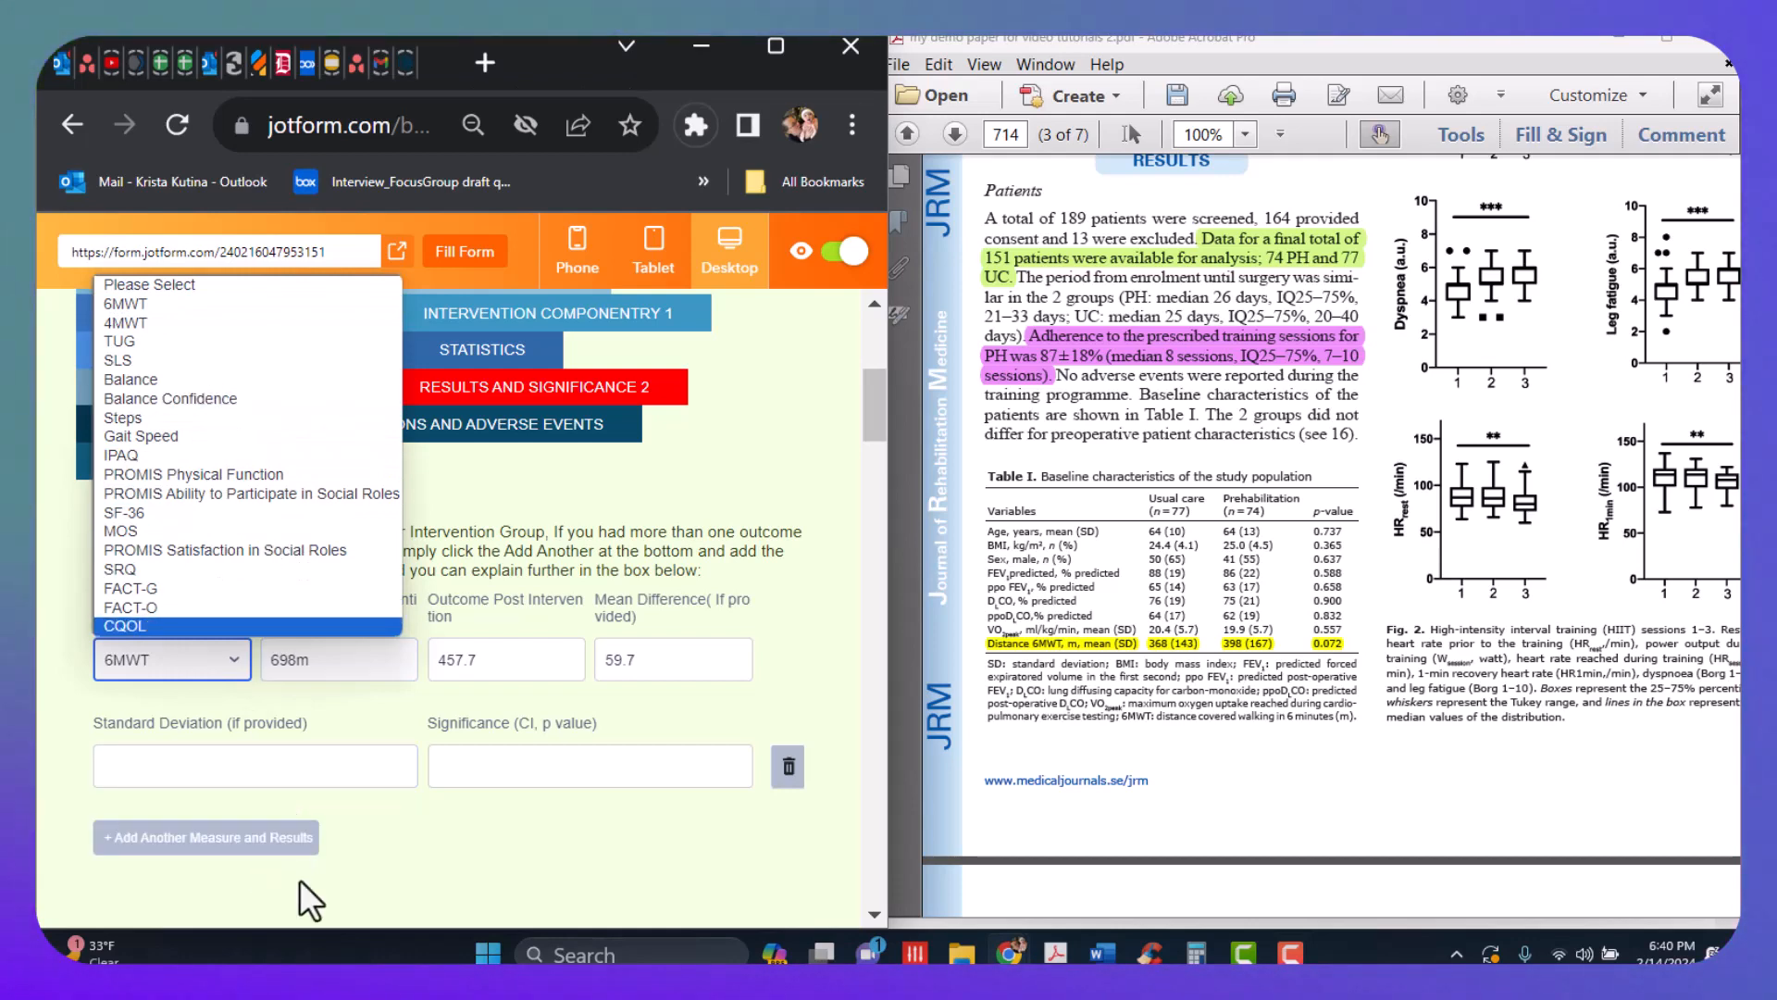
pyautogui.click(529, 868)
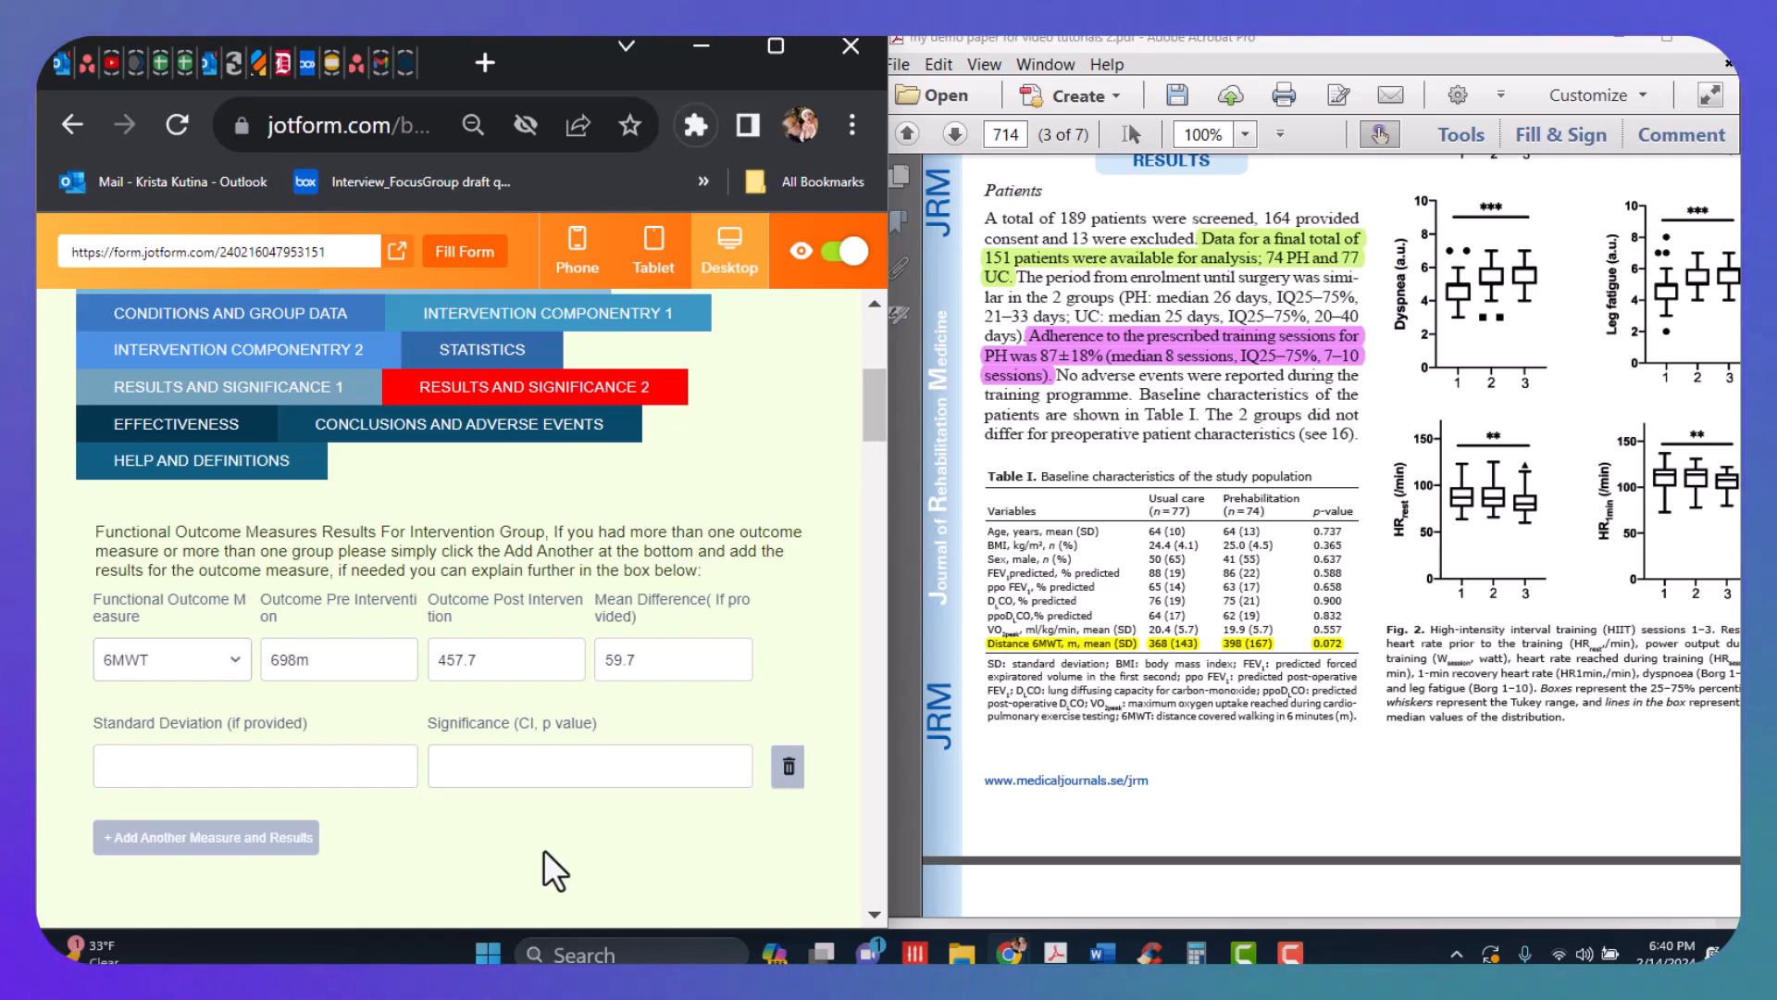
pyautogui.scroll(-4, 542, 847)
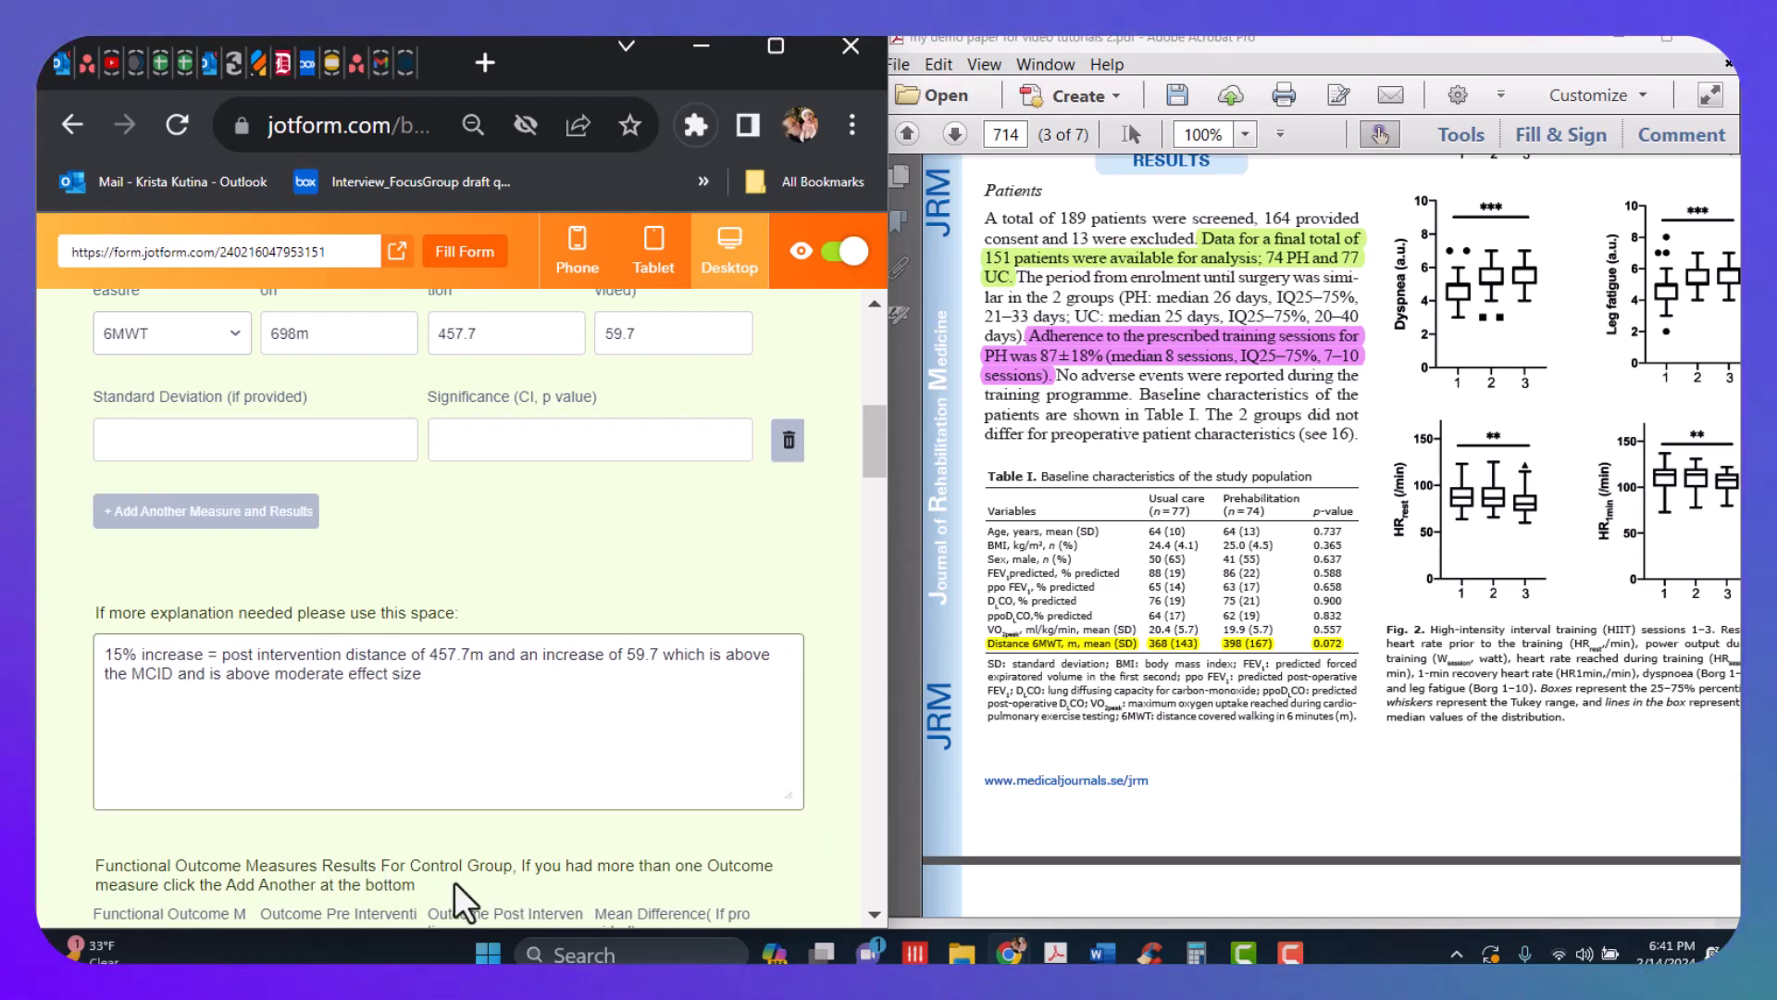
pyautogui.scroll(3, 478, 700)
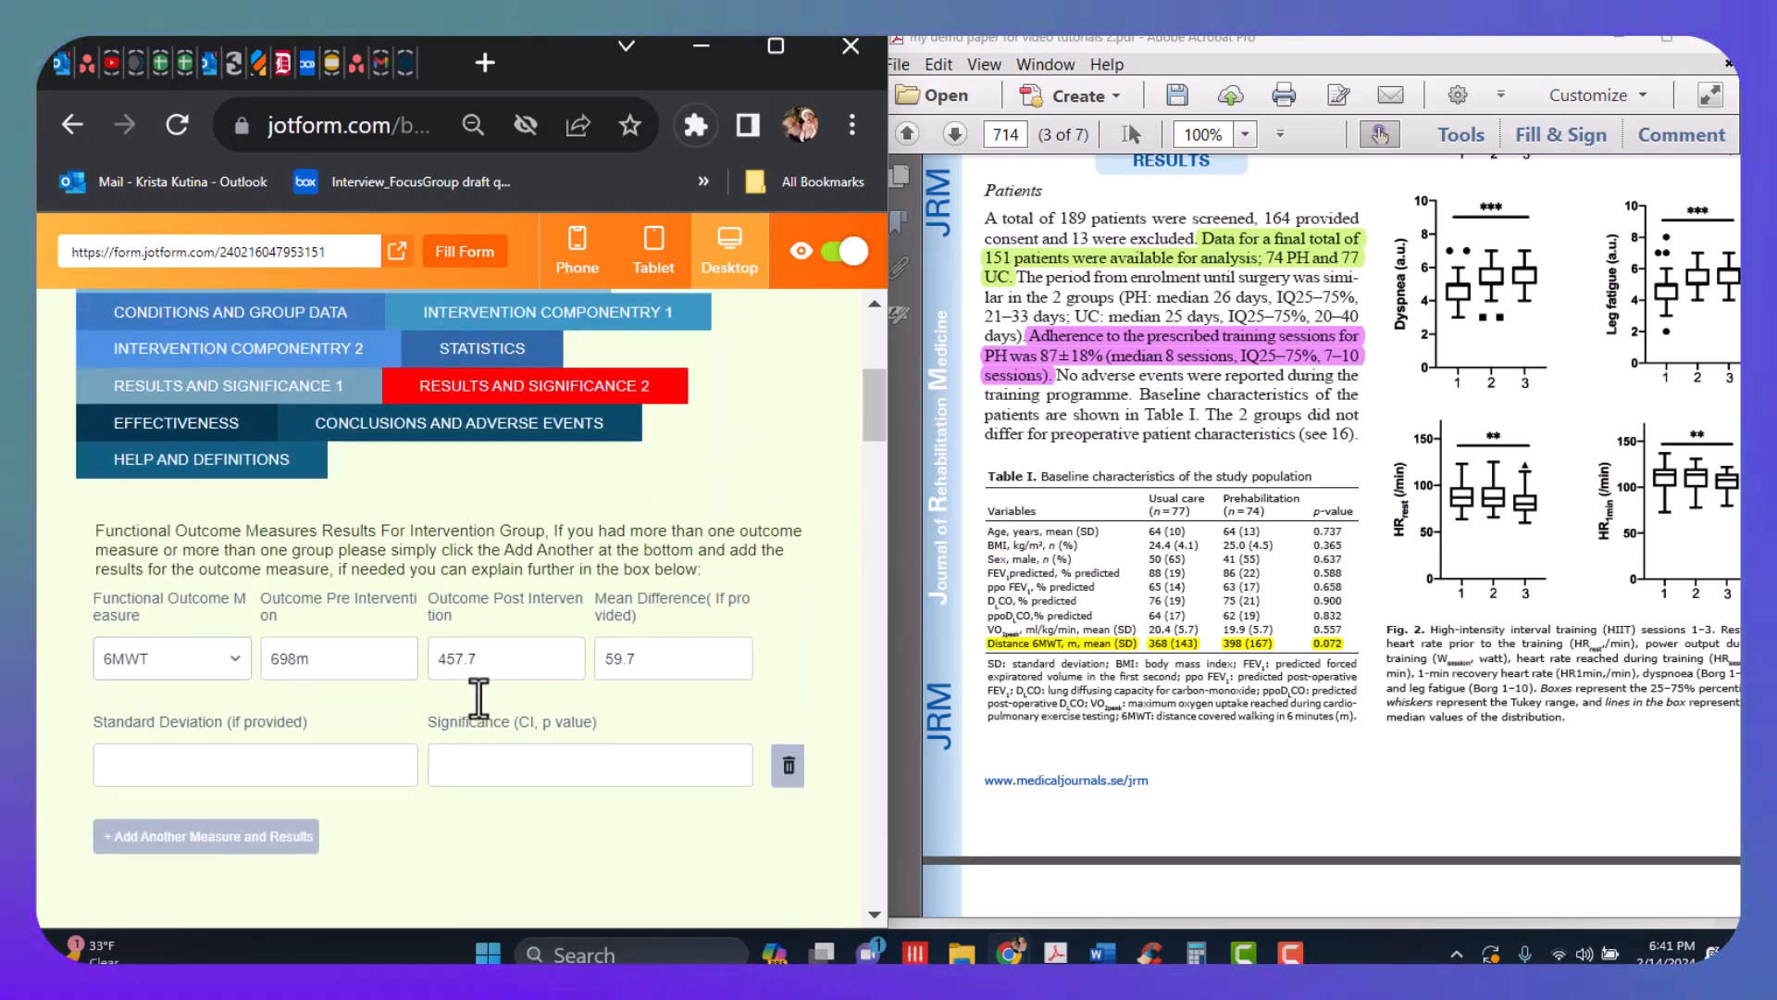
pyautogui.scroll(-1, 475, 685)
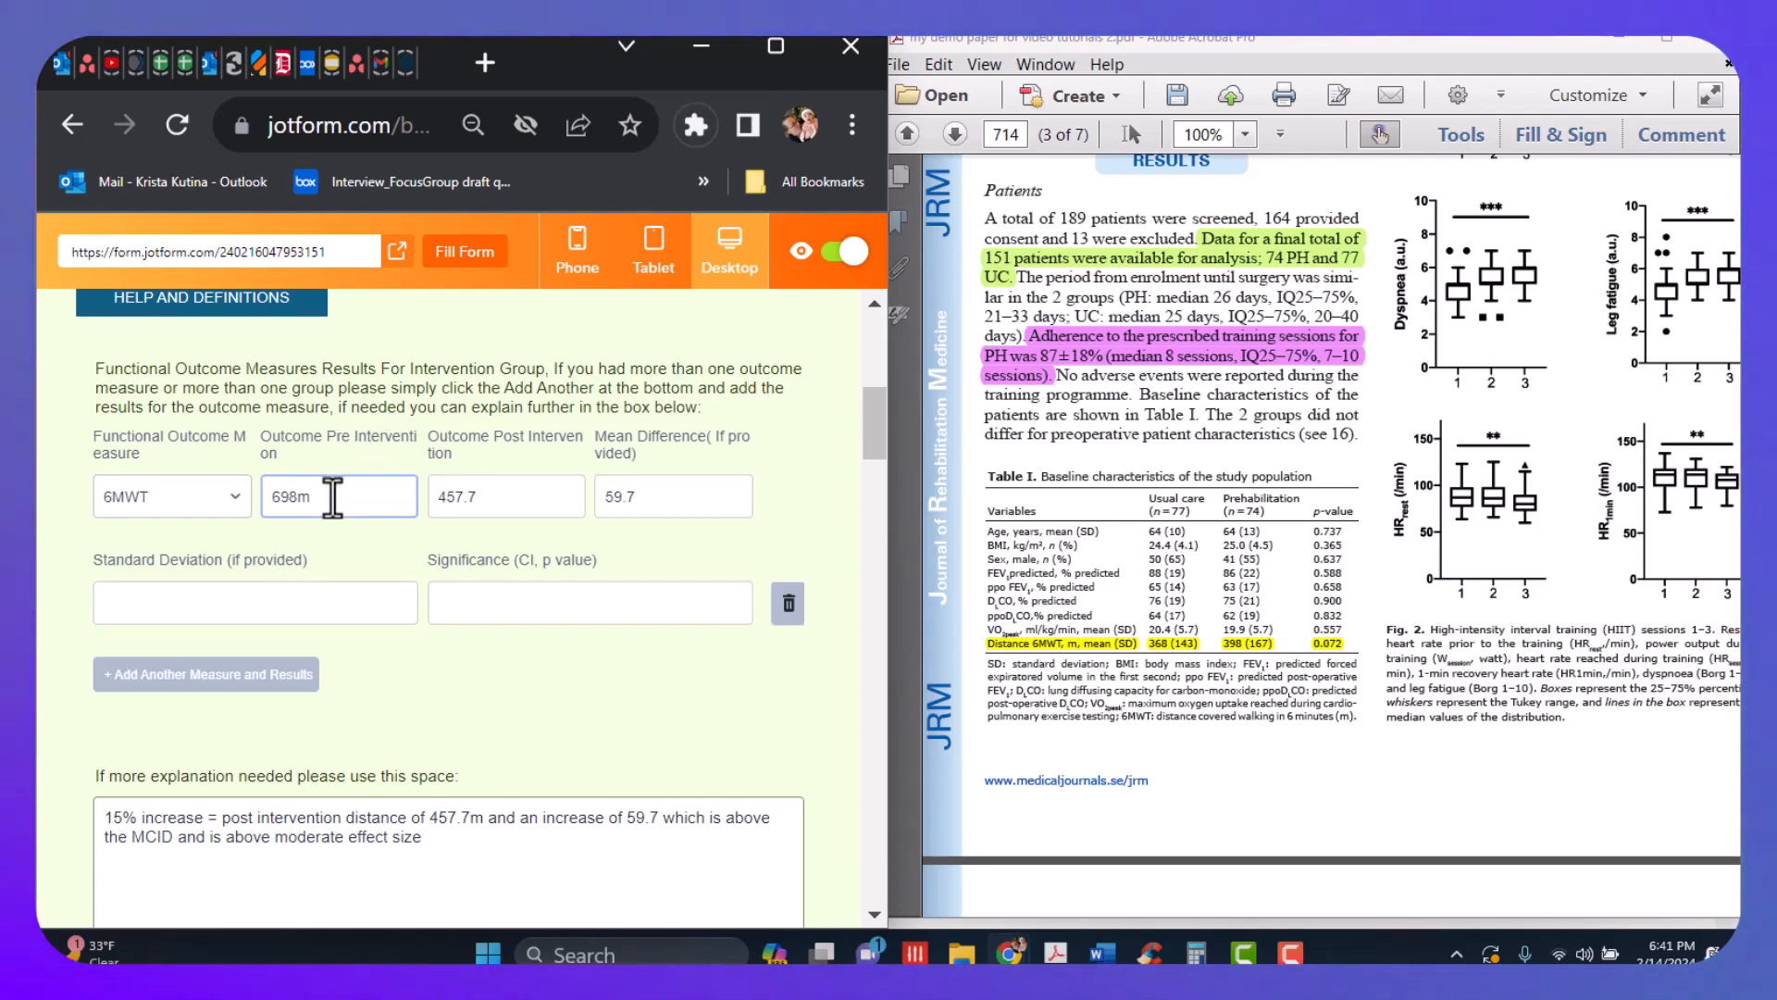
# Set the intervention group's 6MWT pre-intervention outcome to 398, the prehabilitation baseline distance in the paper's Table I
pyautogui.click(1193, 477)
pyautogui.scroll(-3, 1194, 477)
pyautogui.scroll(-2, 1193, 477)
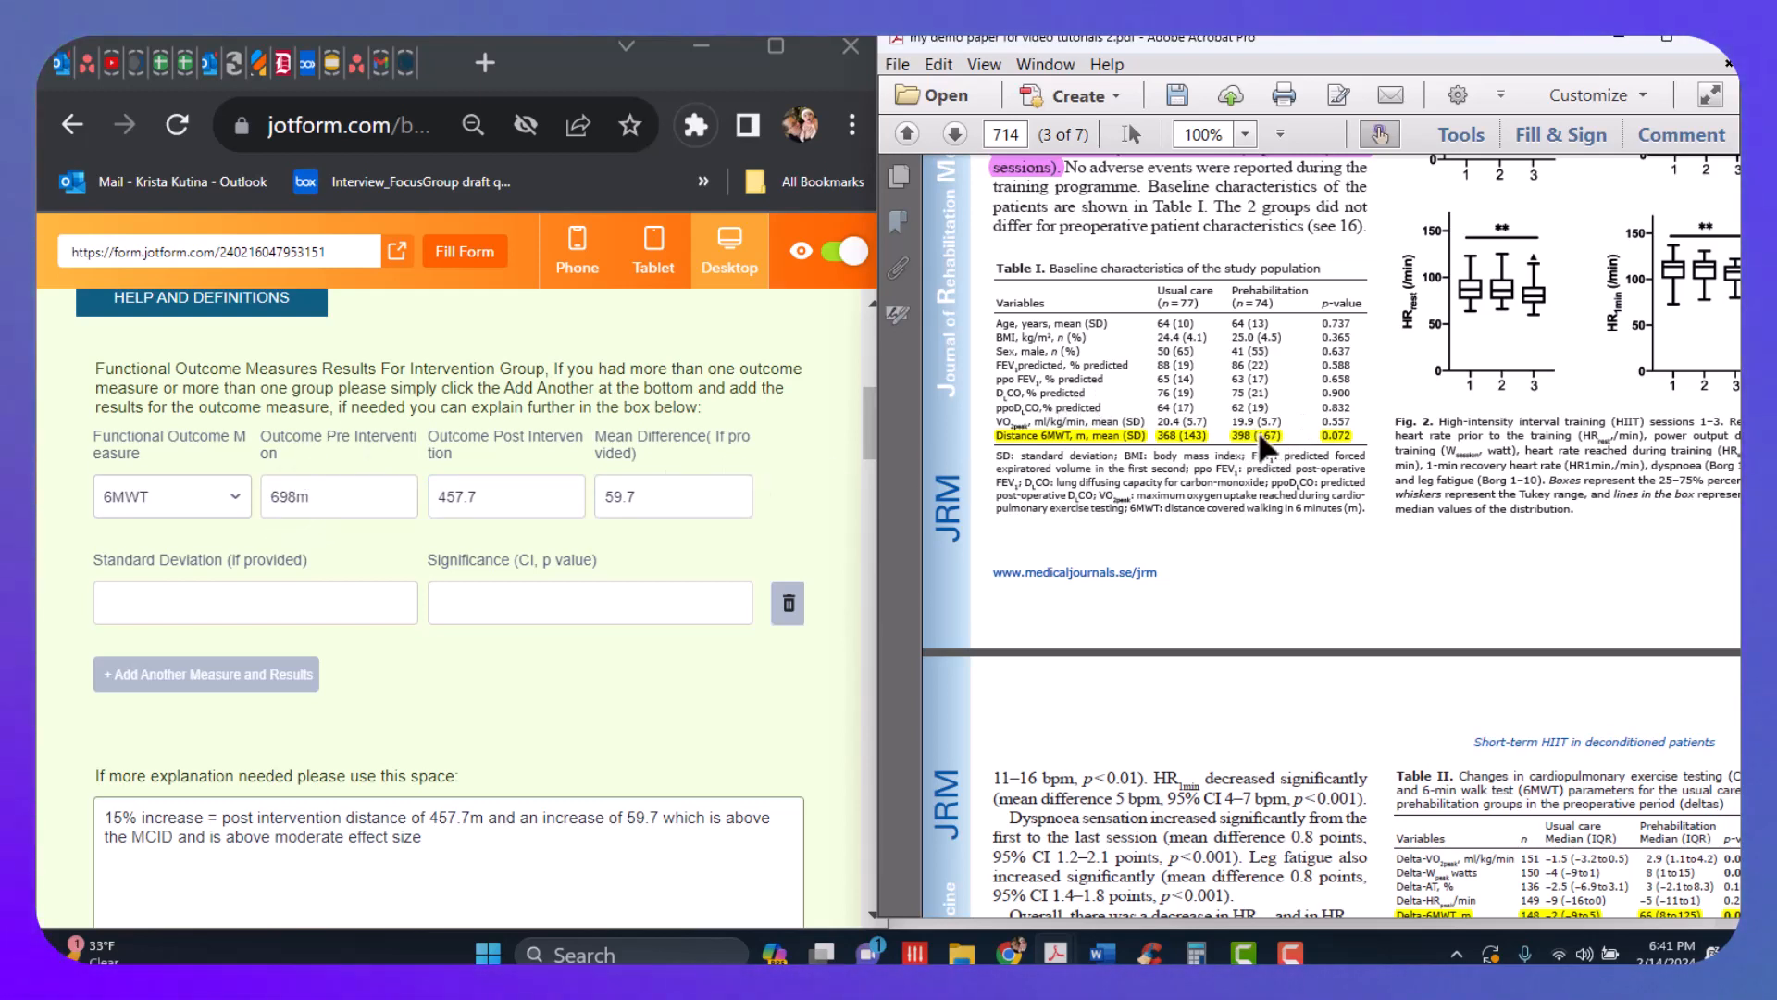
pyautogui.click(297, 495)
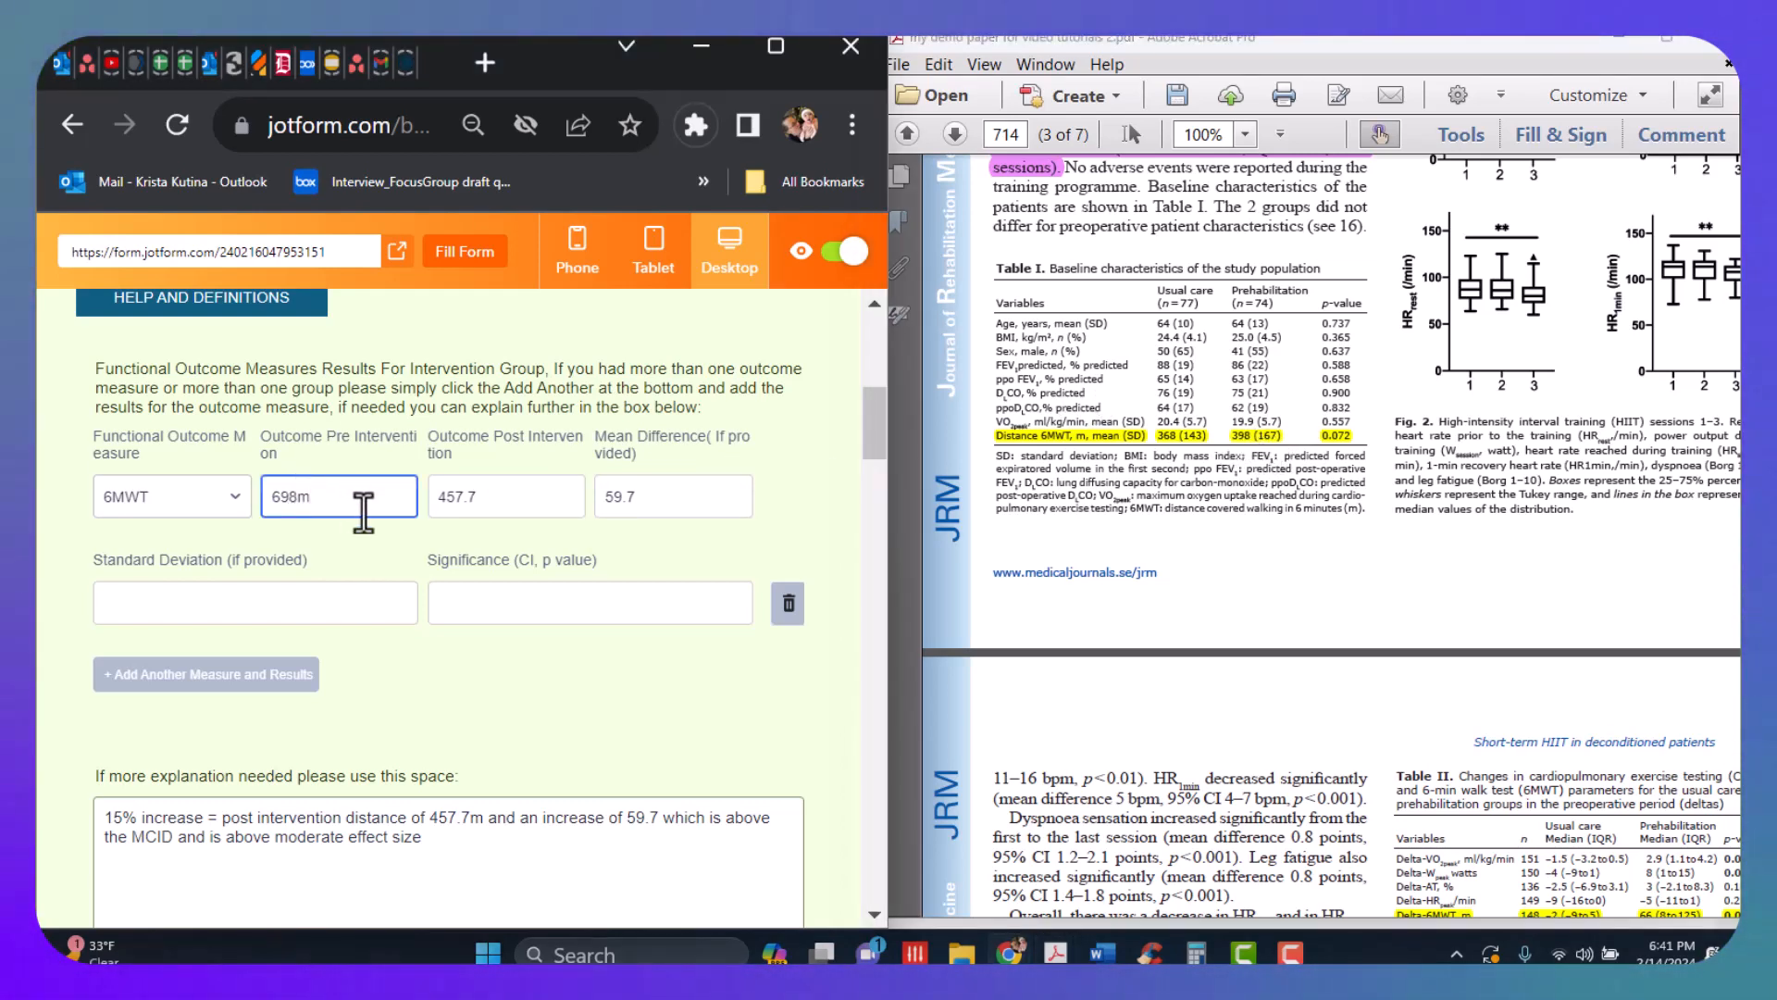
pyautogui.press('BackSpace')
pyautogui.press('BackSpace')
pyautogui.press('BackSpace')
pyautogui.press('BackSpace')
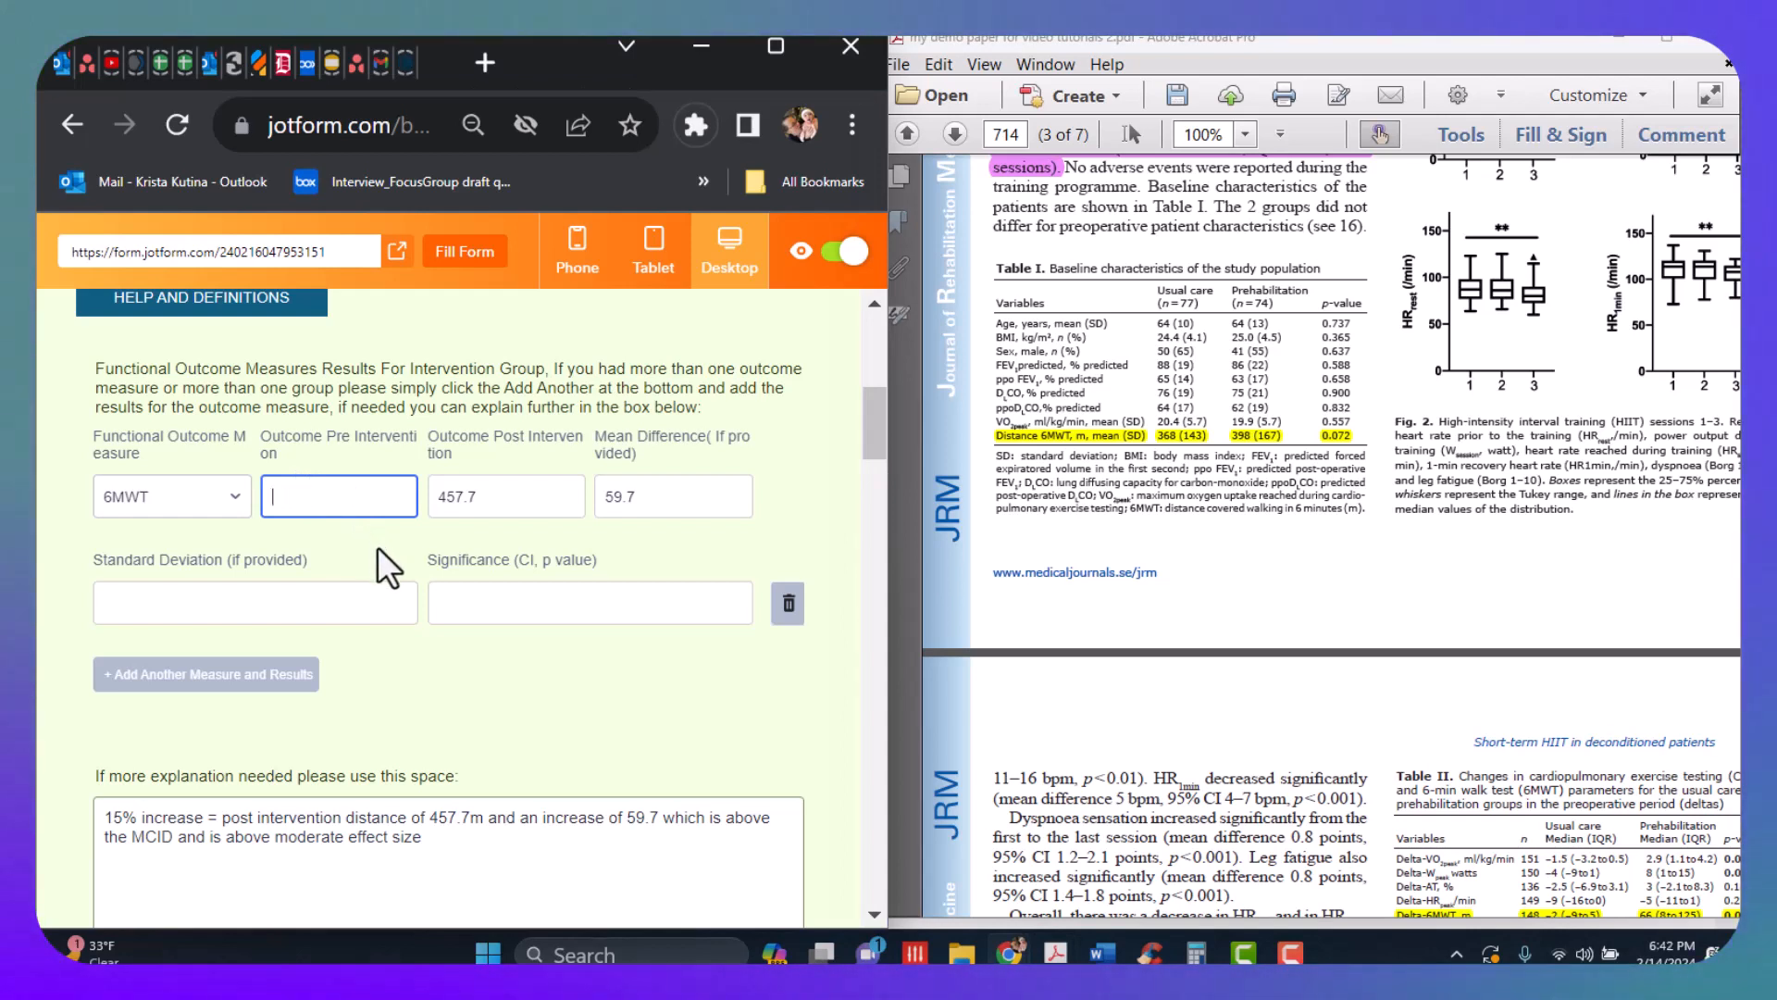
pyautogui.write('39')
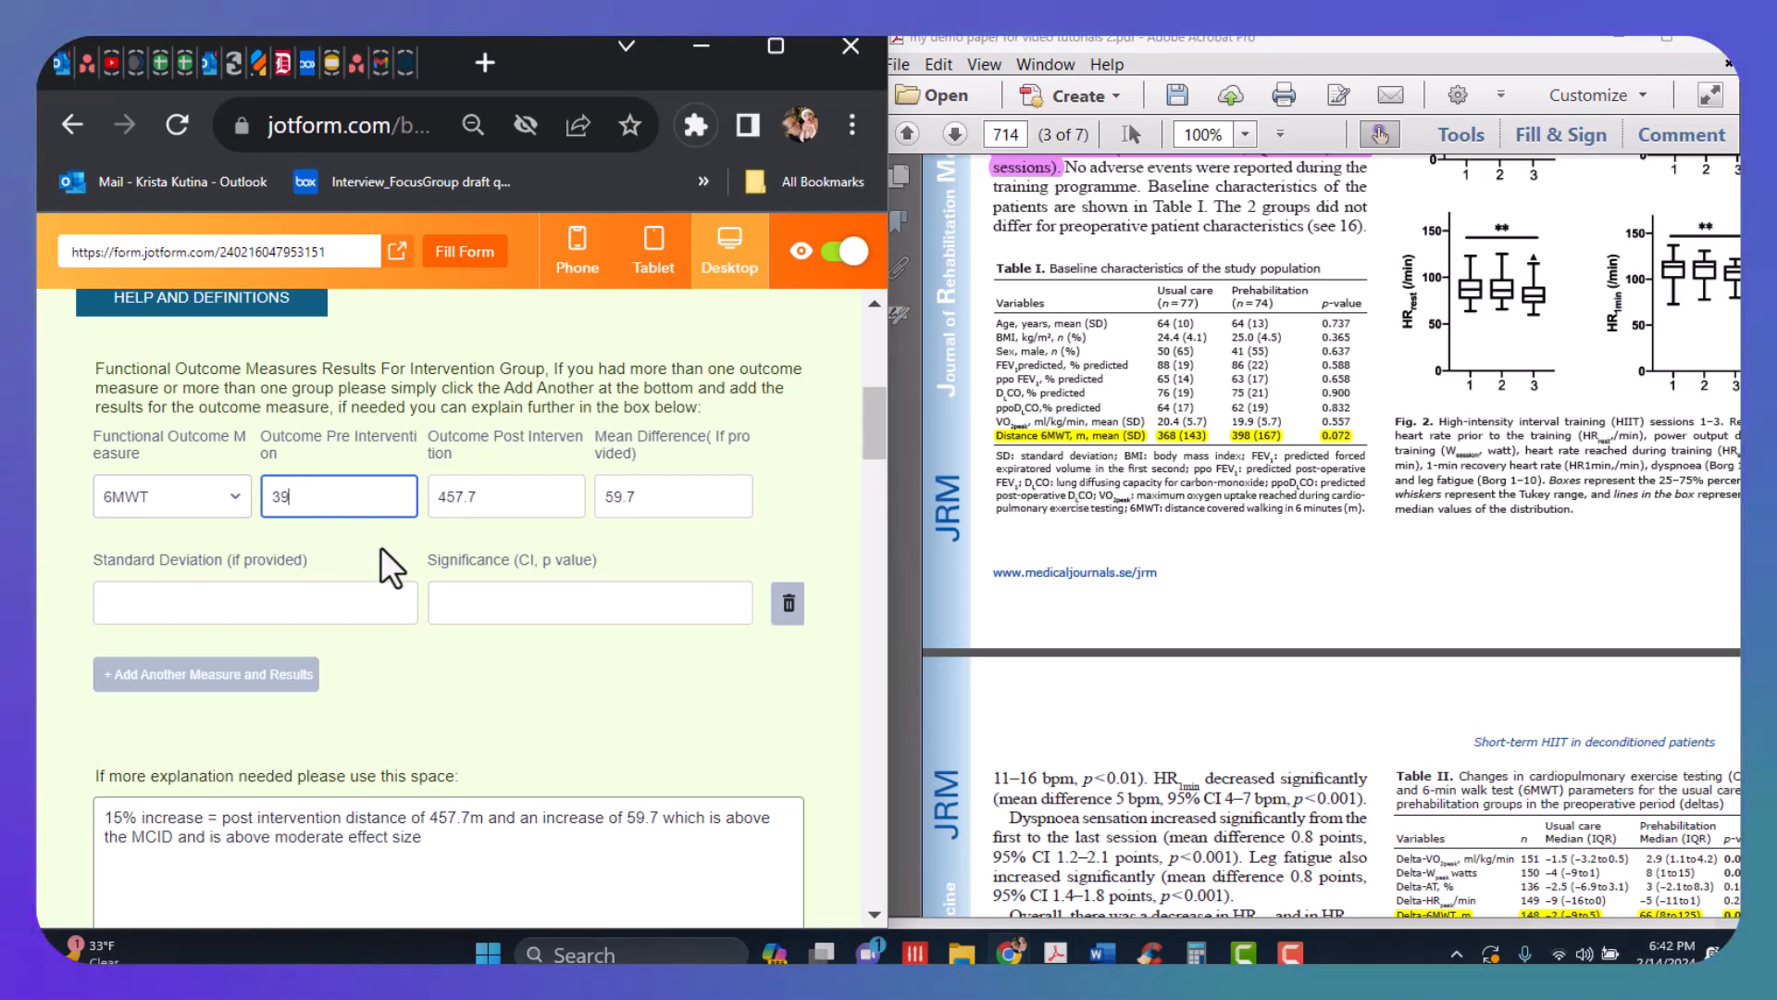
pyautogui.write('8')
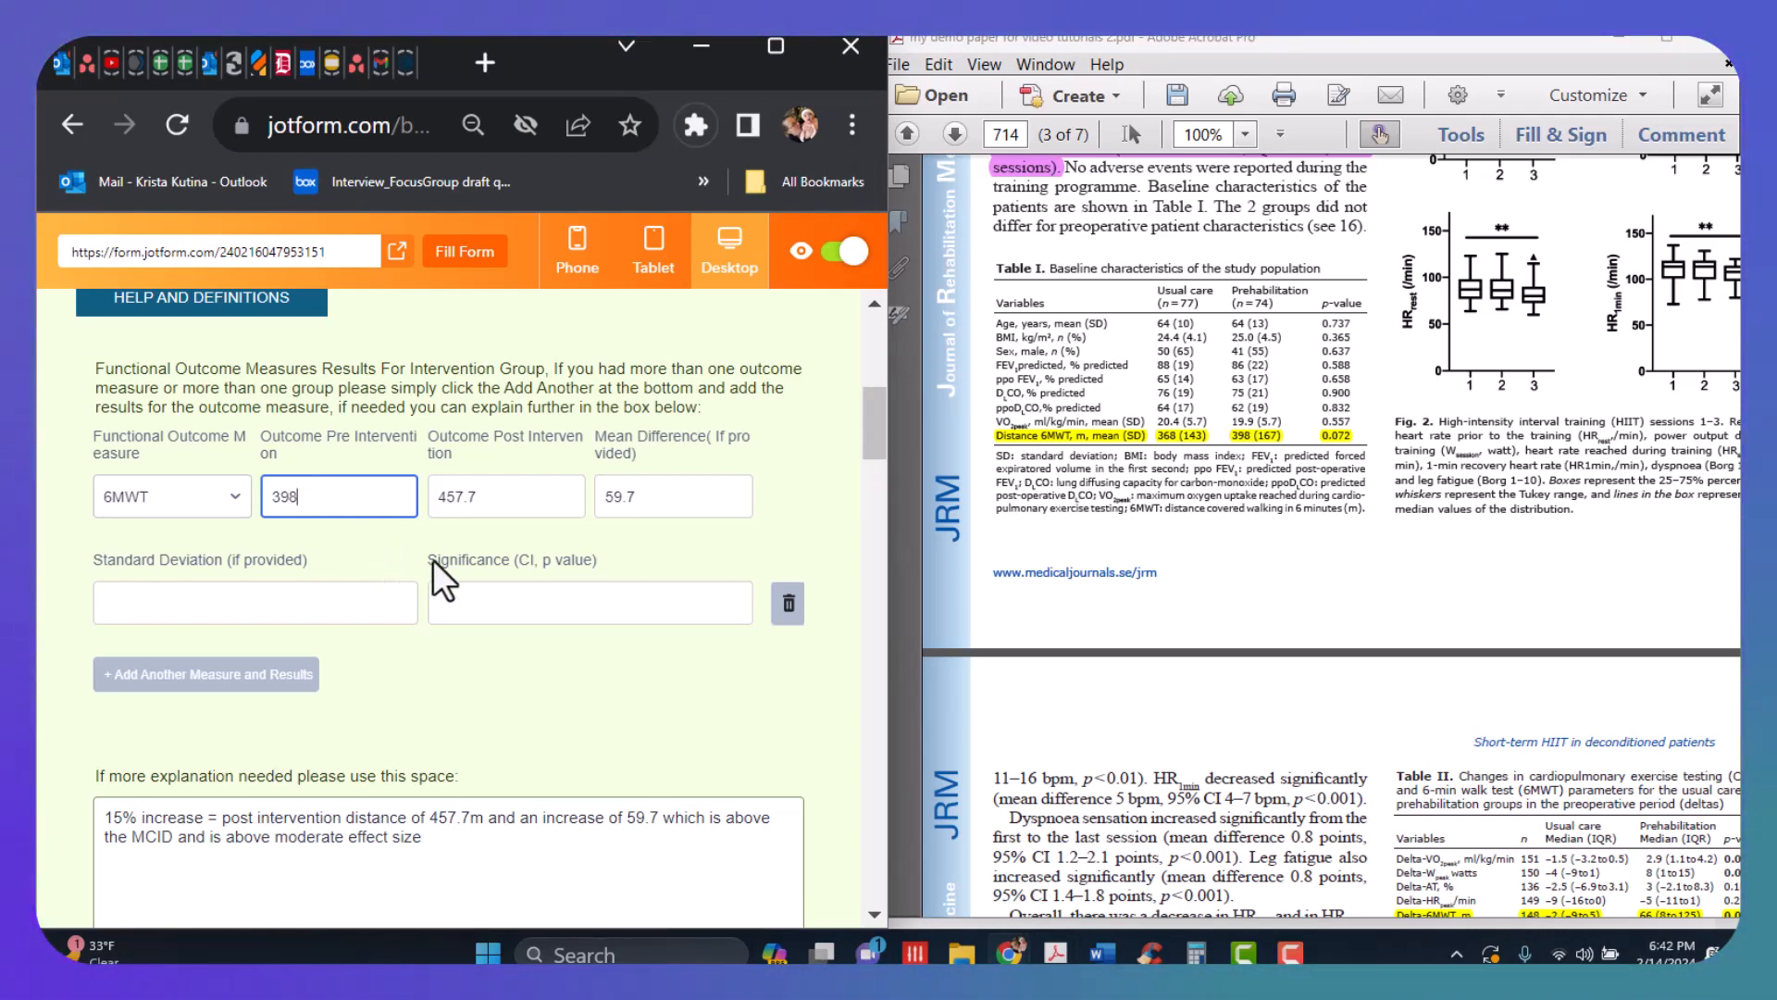
# Check the pre- and post-intervention 6MWT entries against the paper's results and discussion of the walking distance change
pyautogui.click(528, 498)
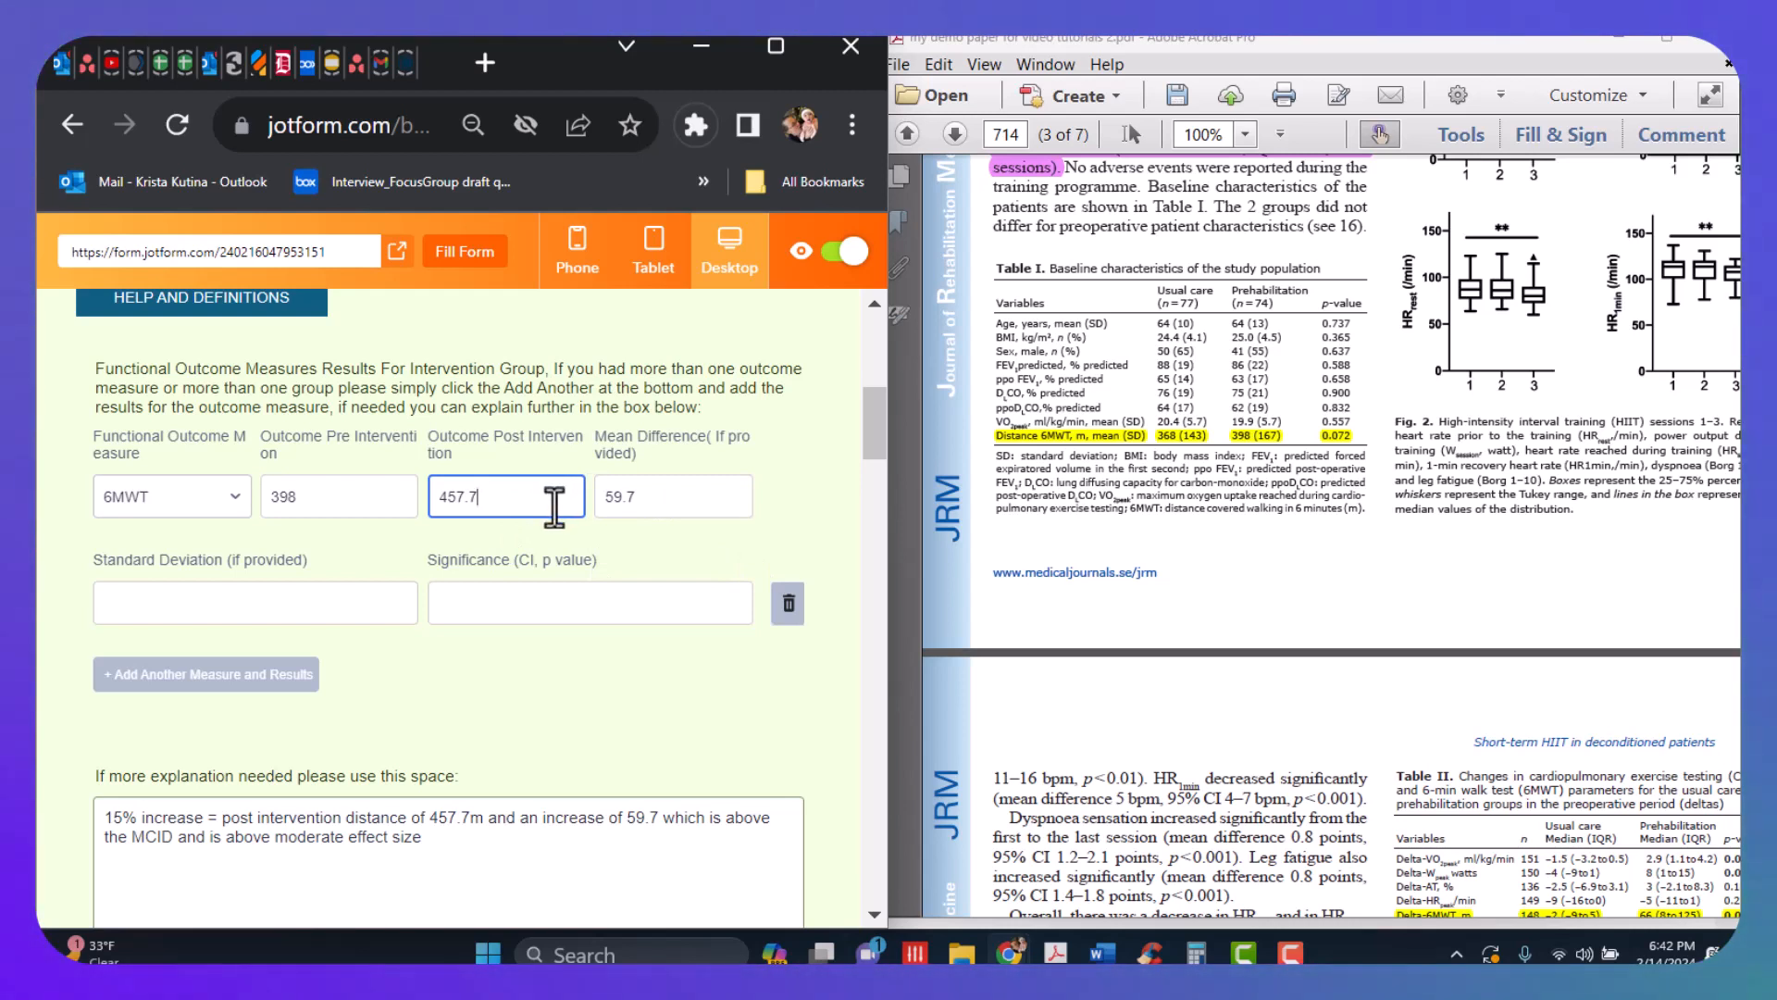
pyautogui.click(298, 498)
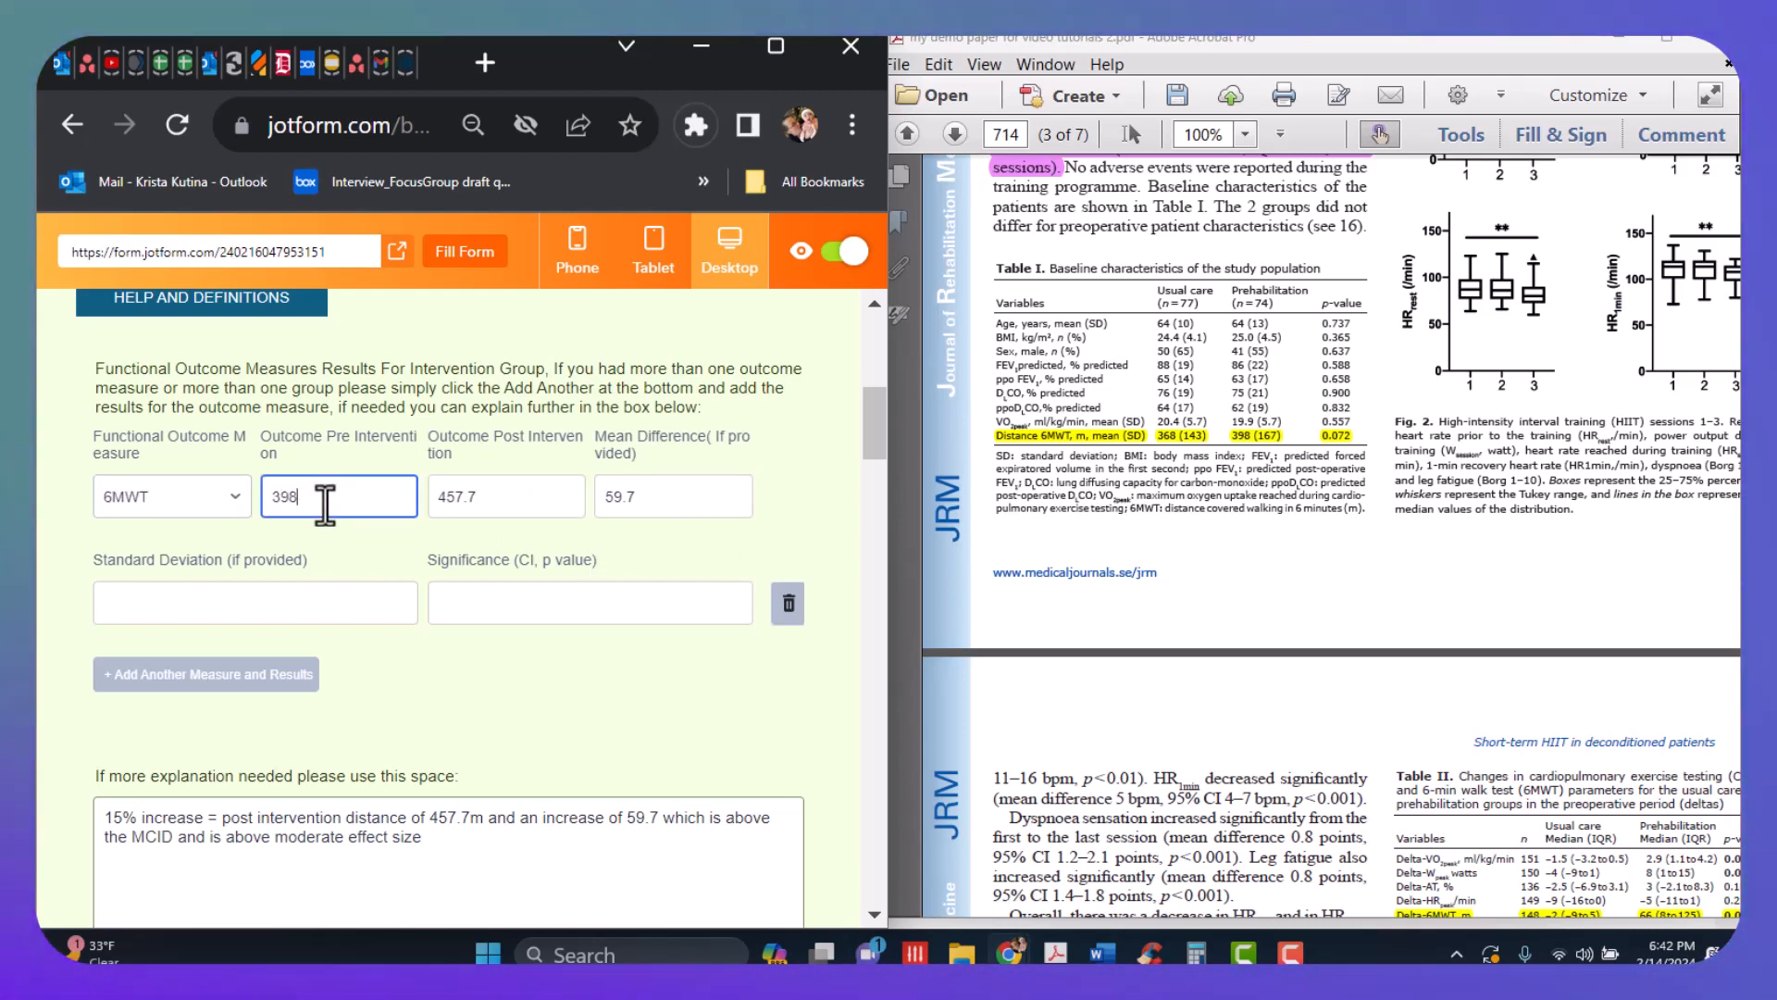
pyautogui.click(486, 502)
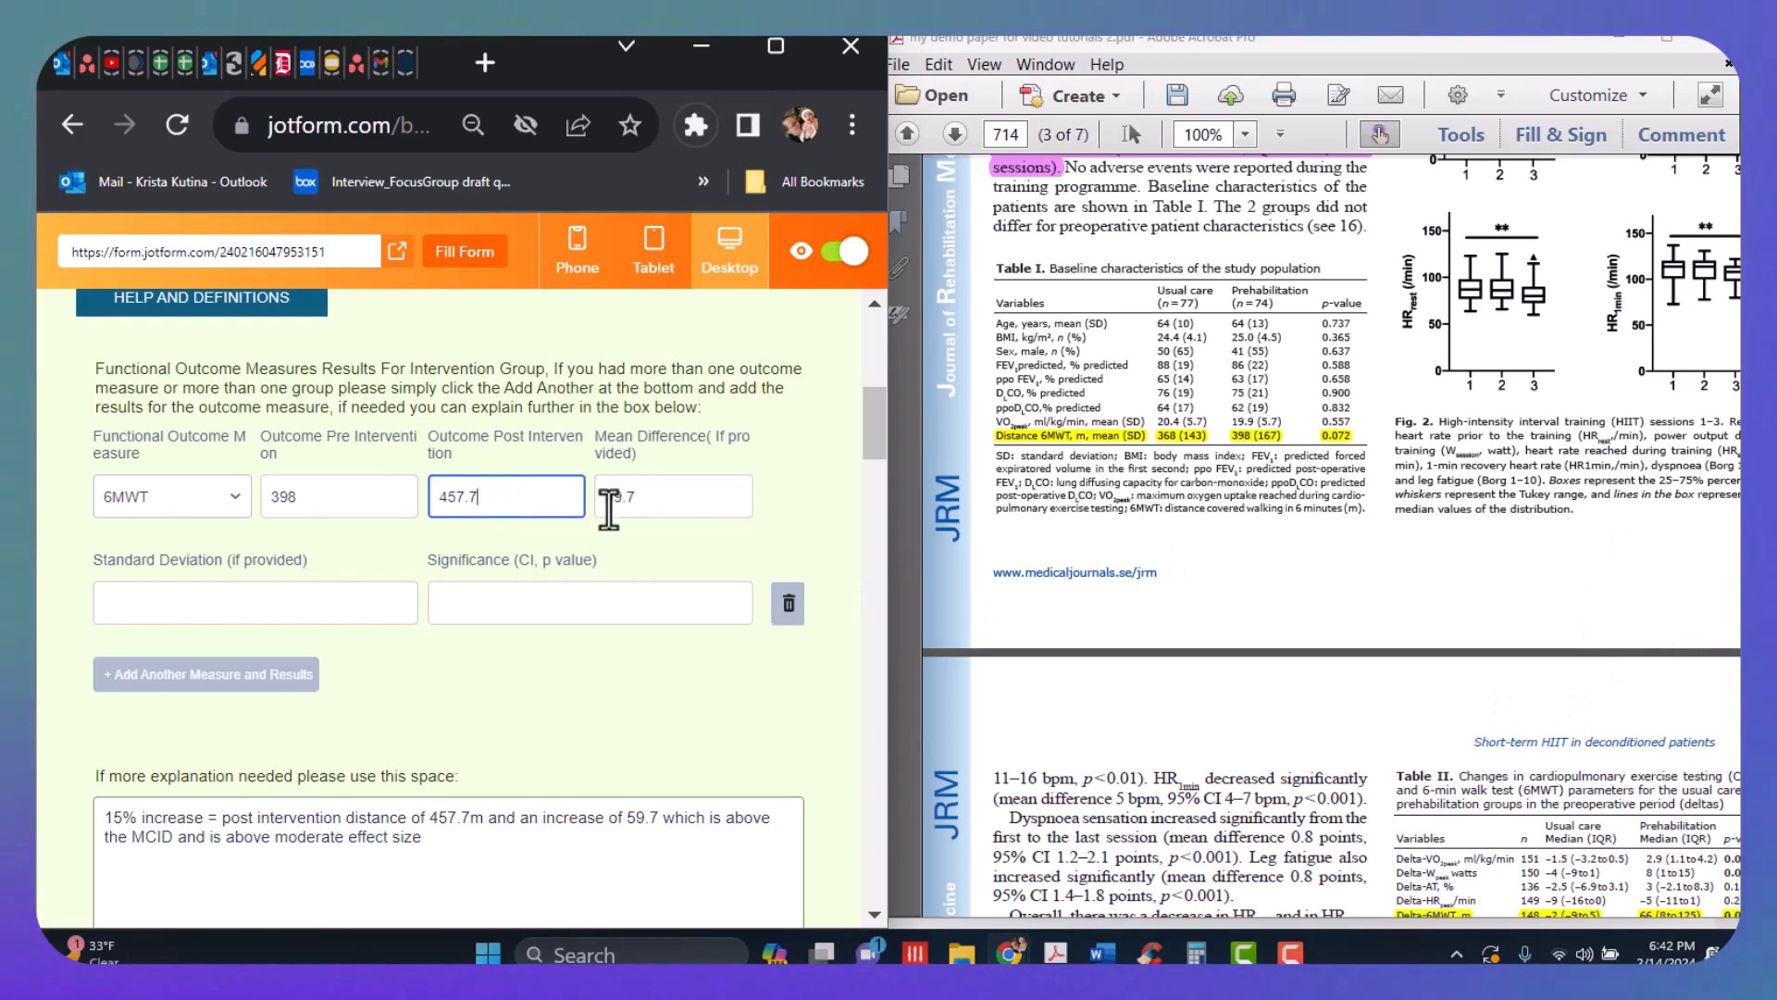
pyautogui.scroll(-5, 1531, 639)
pyautogui.moveTo(1531, 639); pyautogui.dragTo(1405, 542)
pyautogui.scroll(-8, 1405, 543)
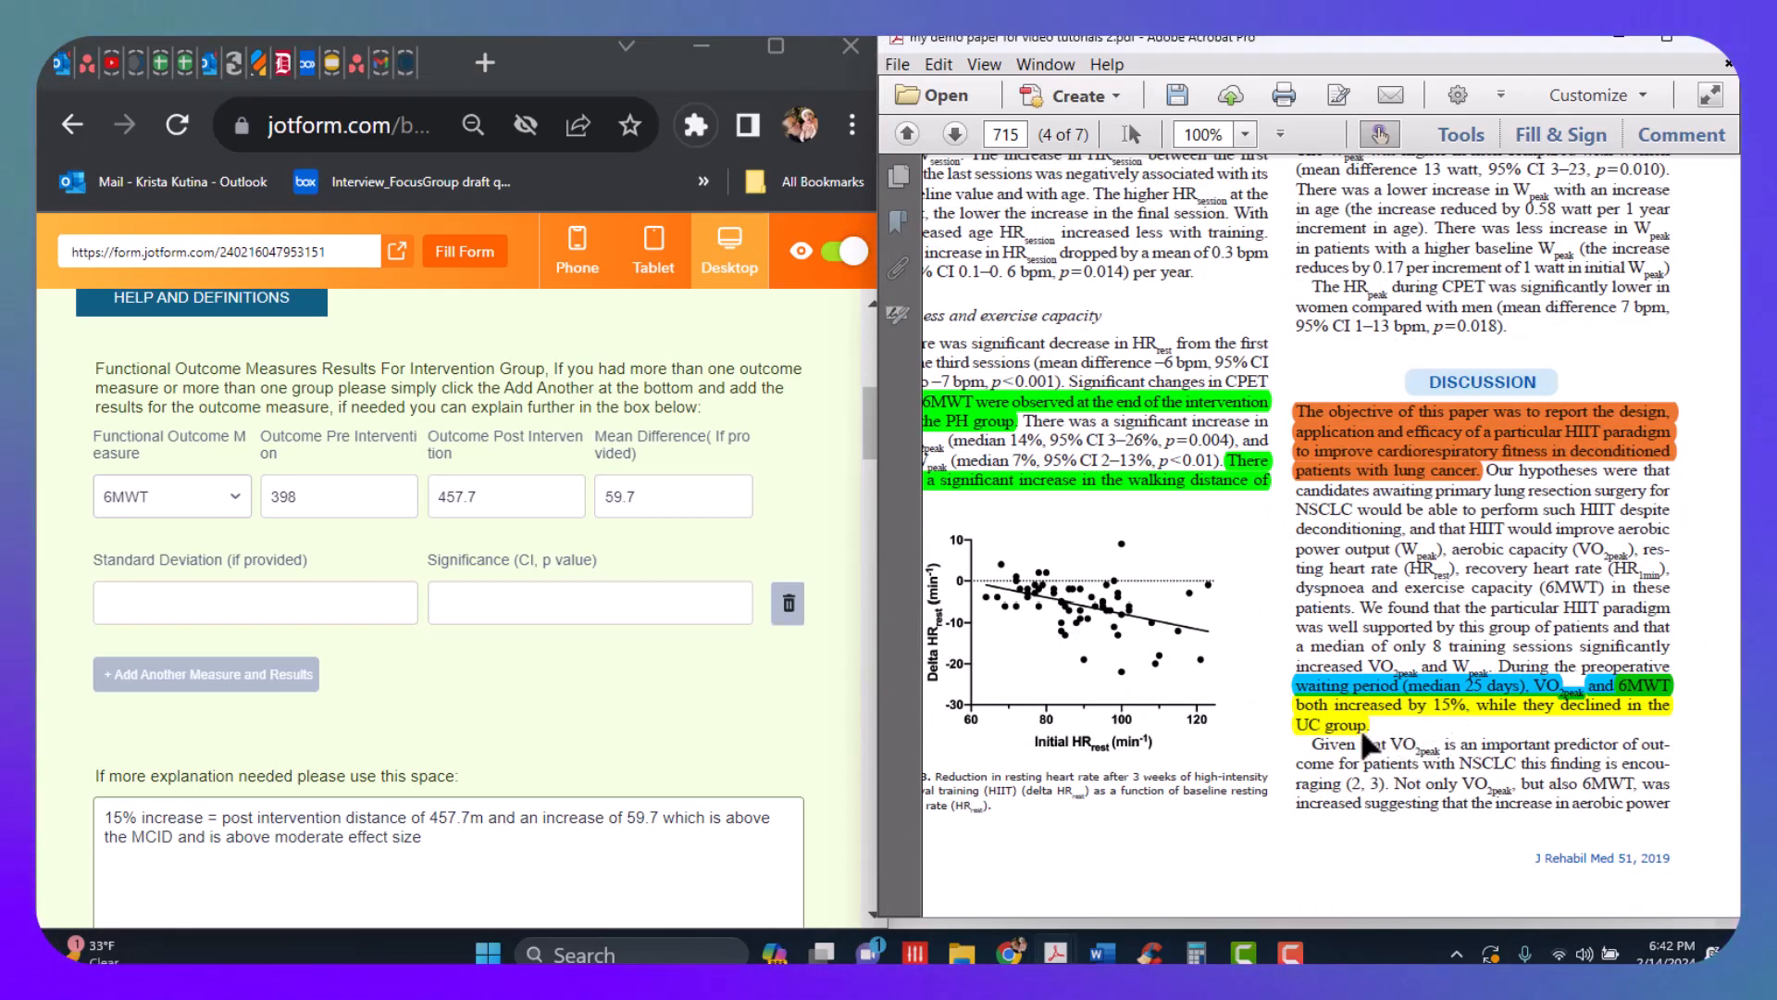
pyautogui.moveTo(1269, 585); pyautogui.dragTo(1300, 606)
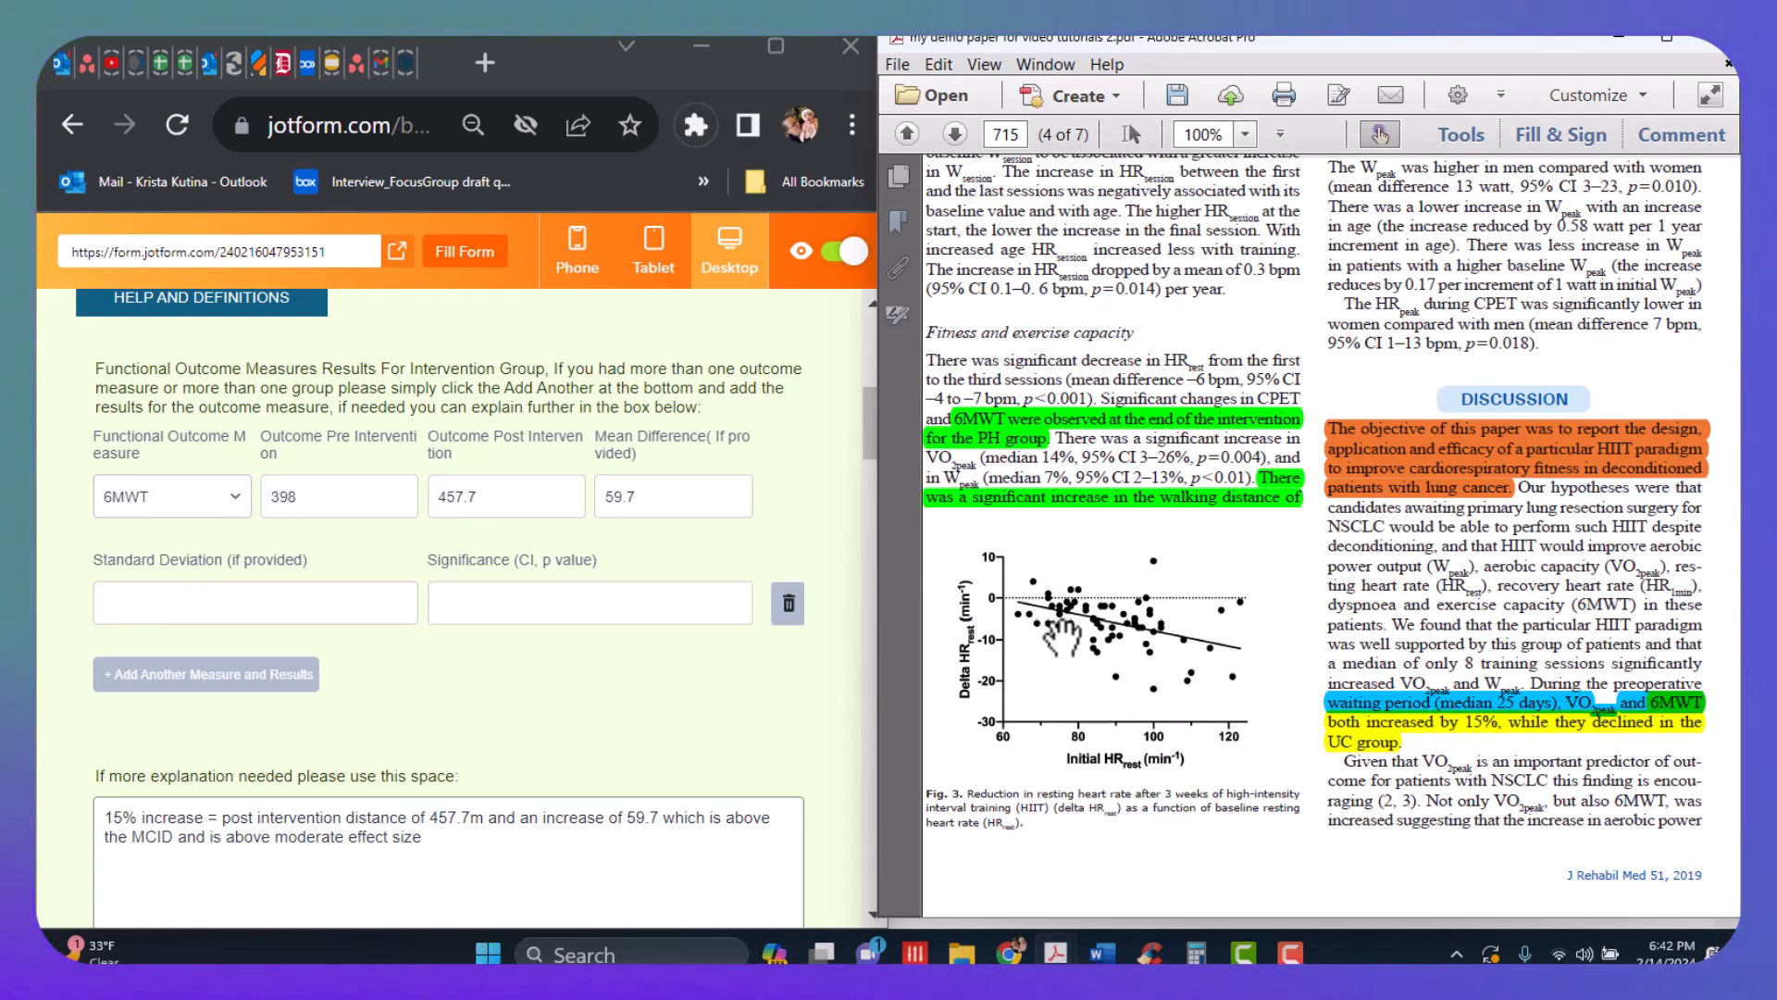
pyautogui.click(313, 495)
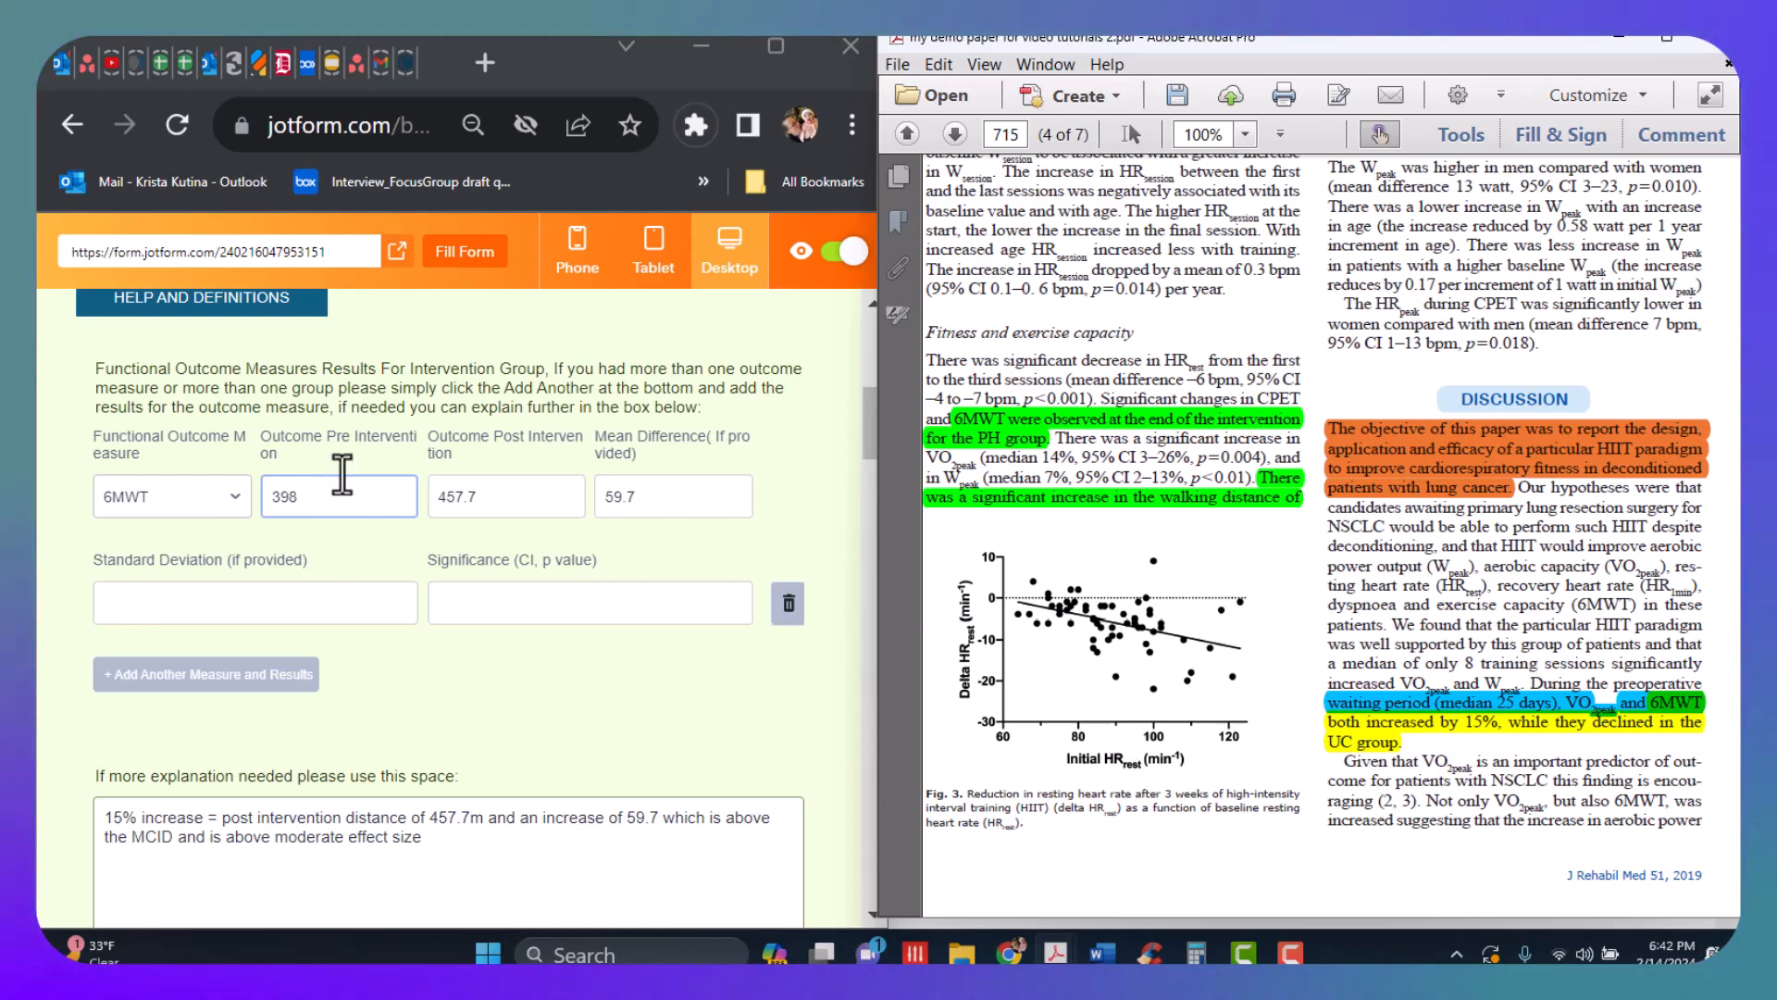
pyautogui.click(508, 500)
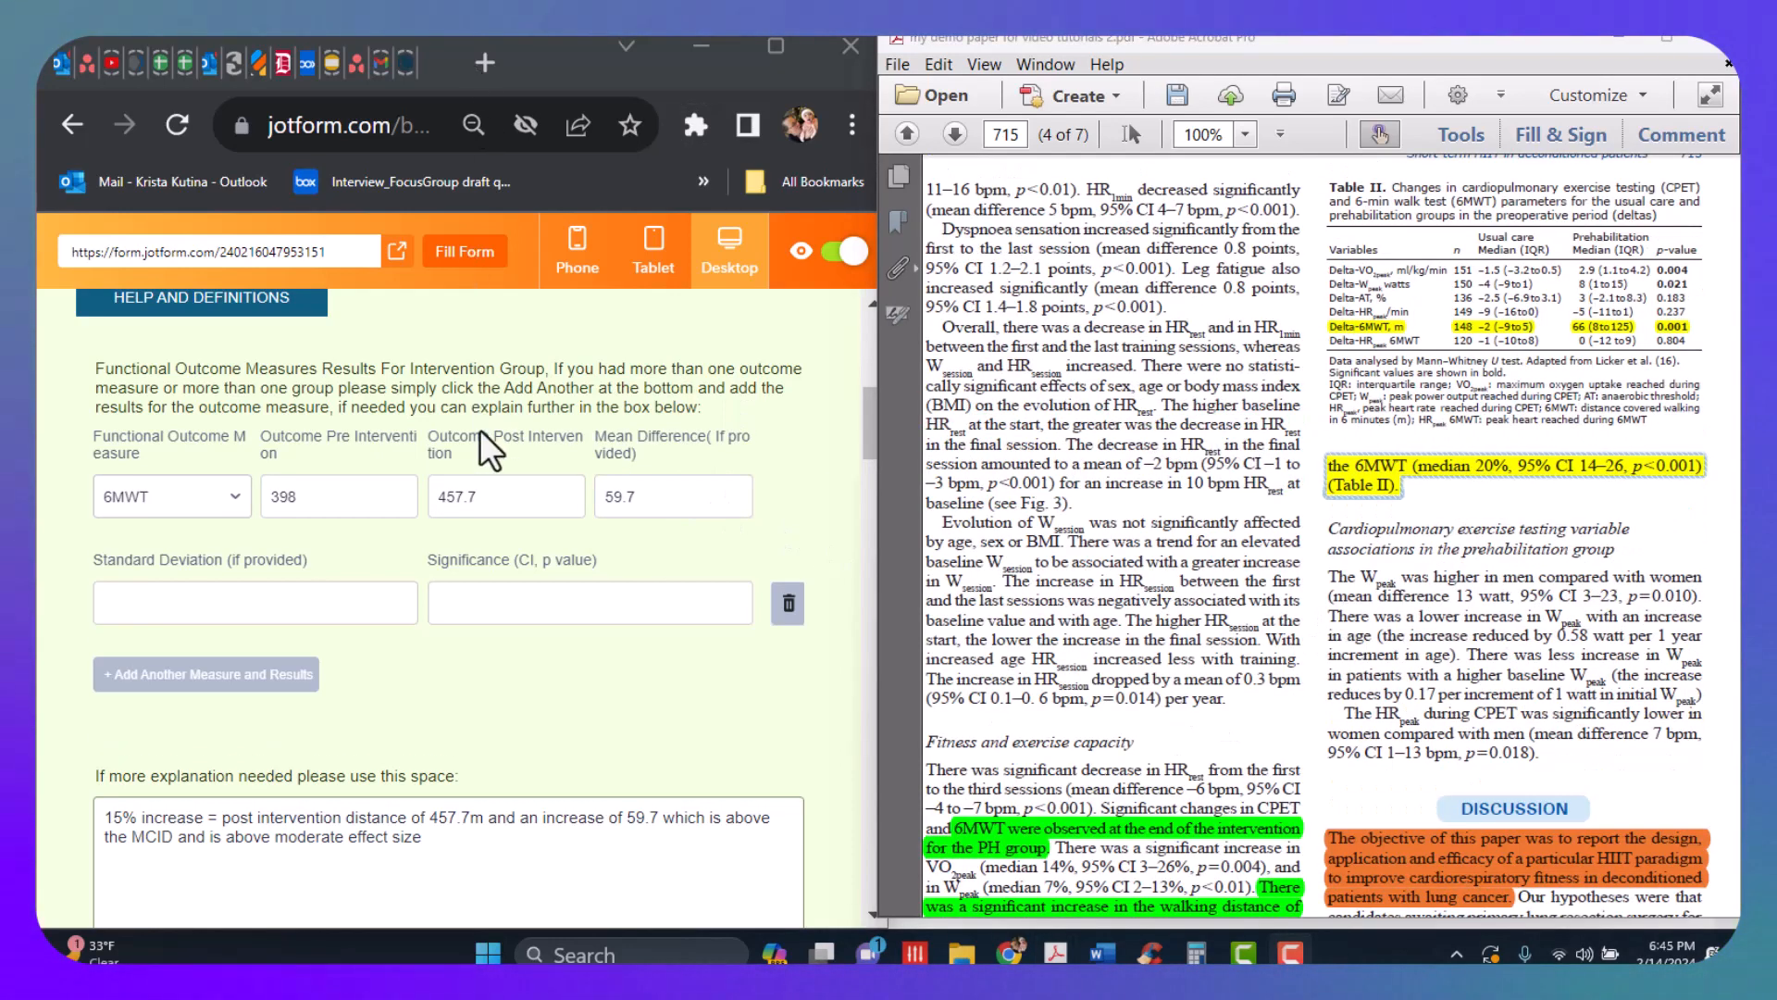
# Review the intervention group's explanation text and its standard deviation, significance and pre- and post-intervention fields
pyautogui.scroll(-4, 633, 709)
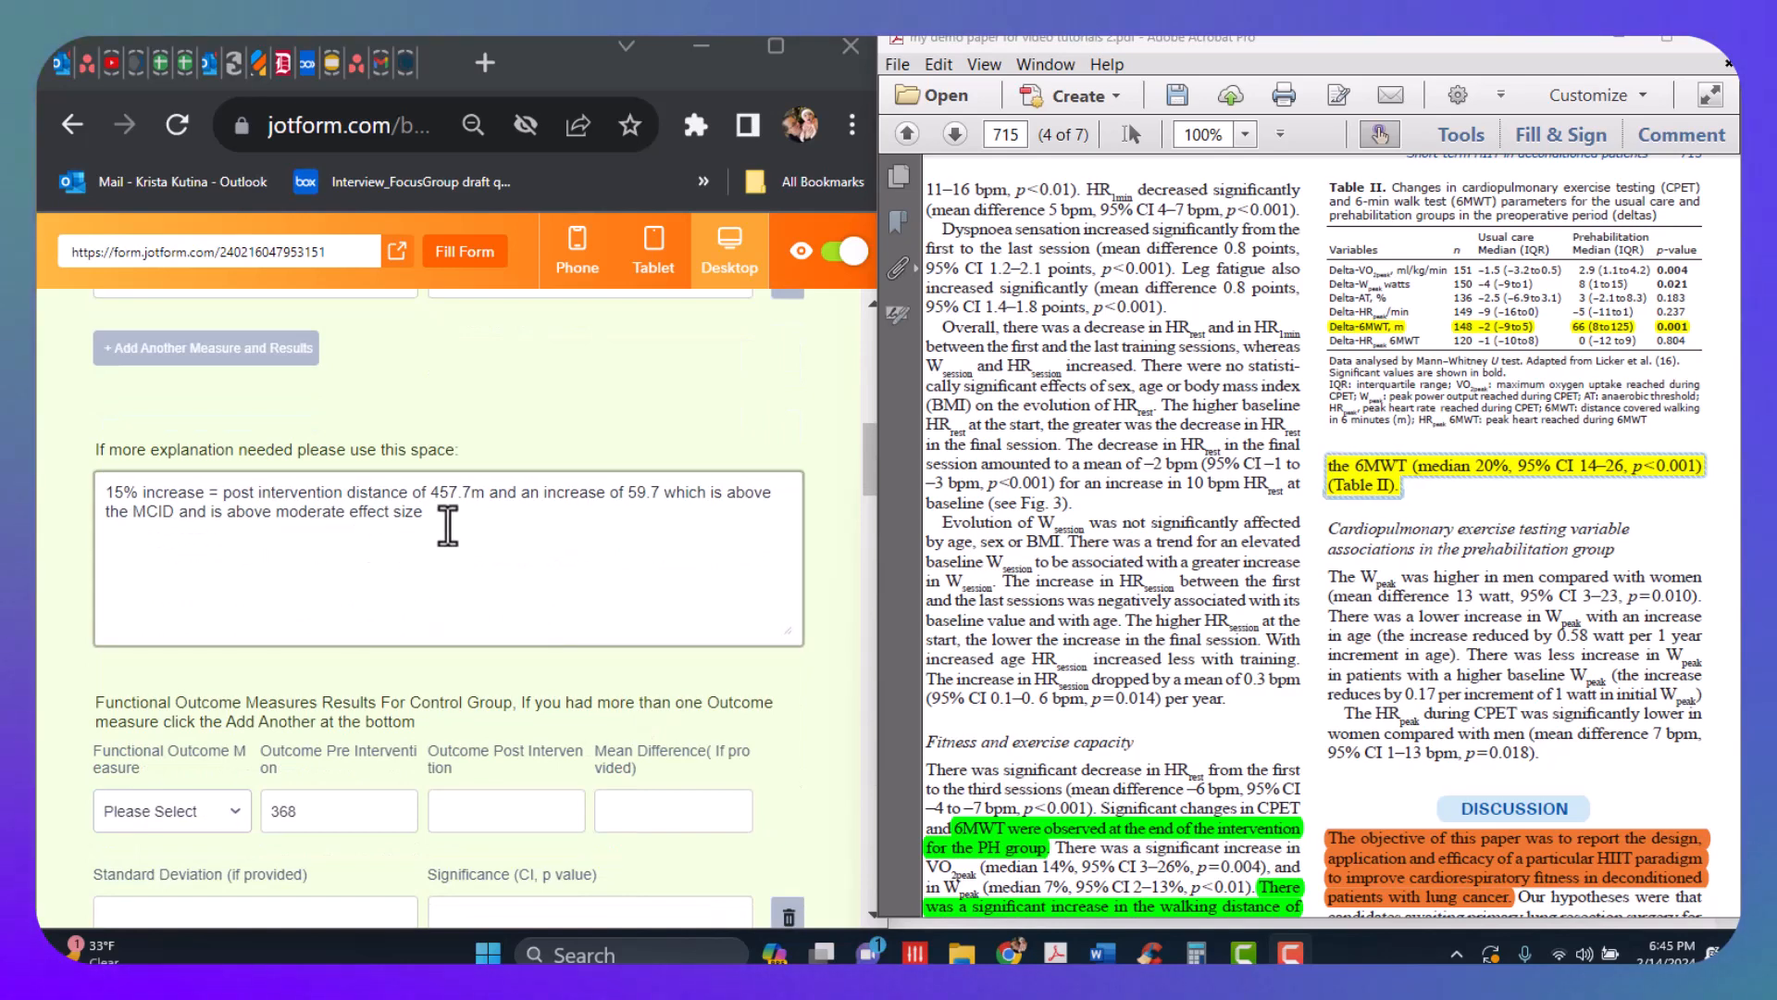
pyautogui.scroll(2, 448, 526)
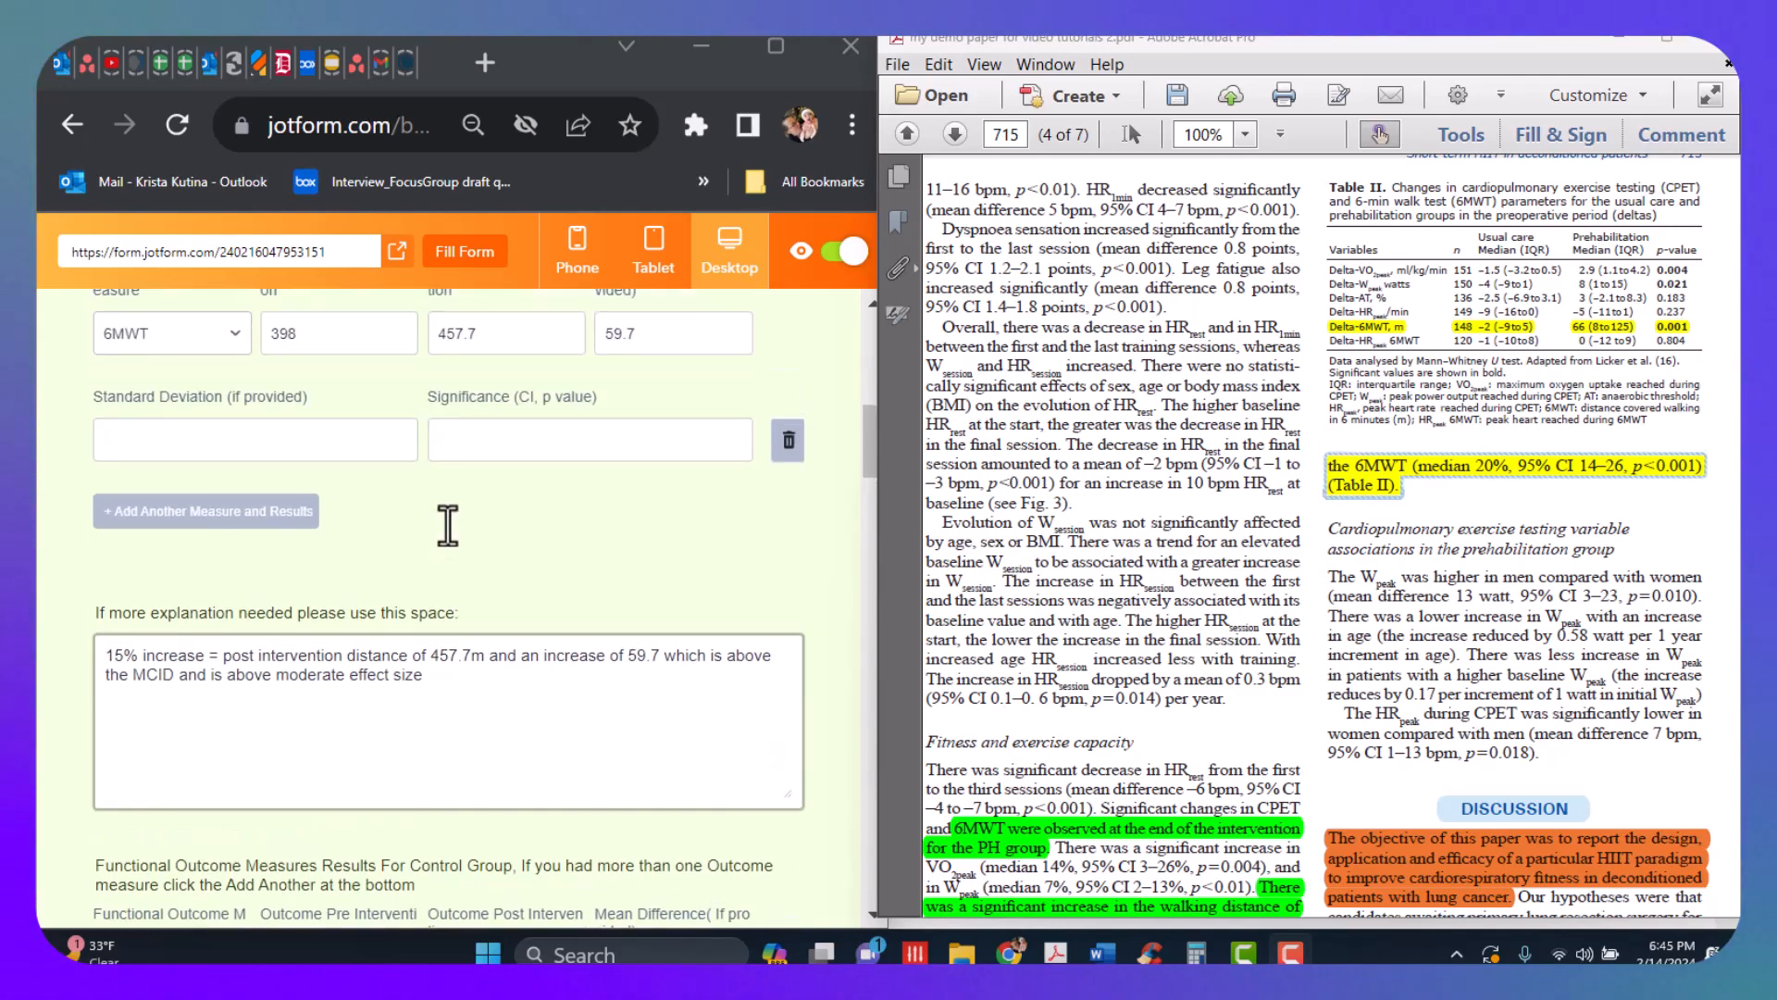
pyautogui.scroll(2, 501, 622)
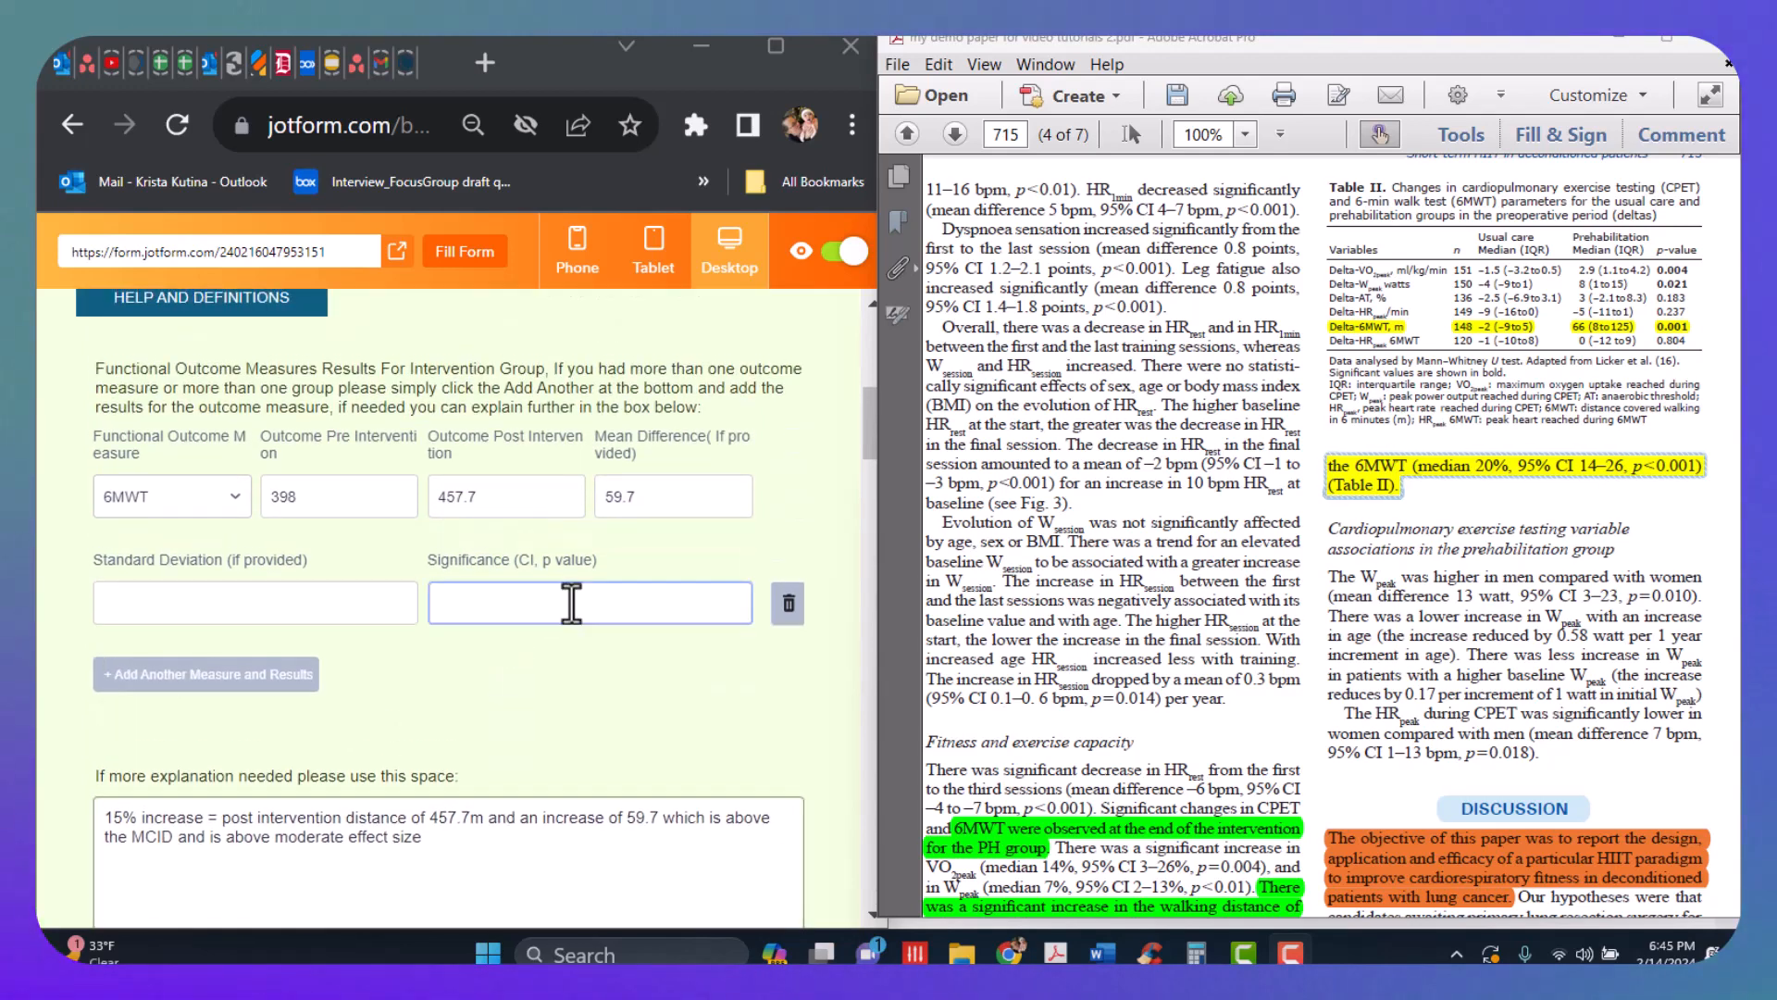
pyautogui.click(128, 604)
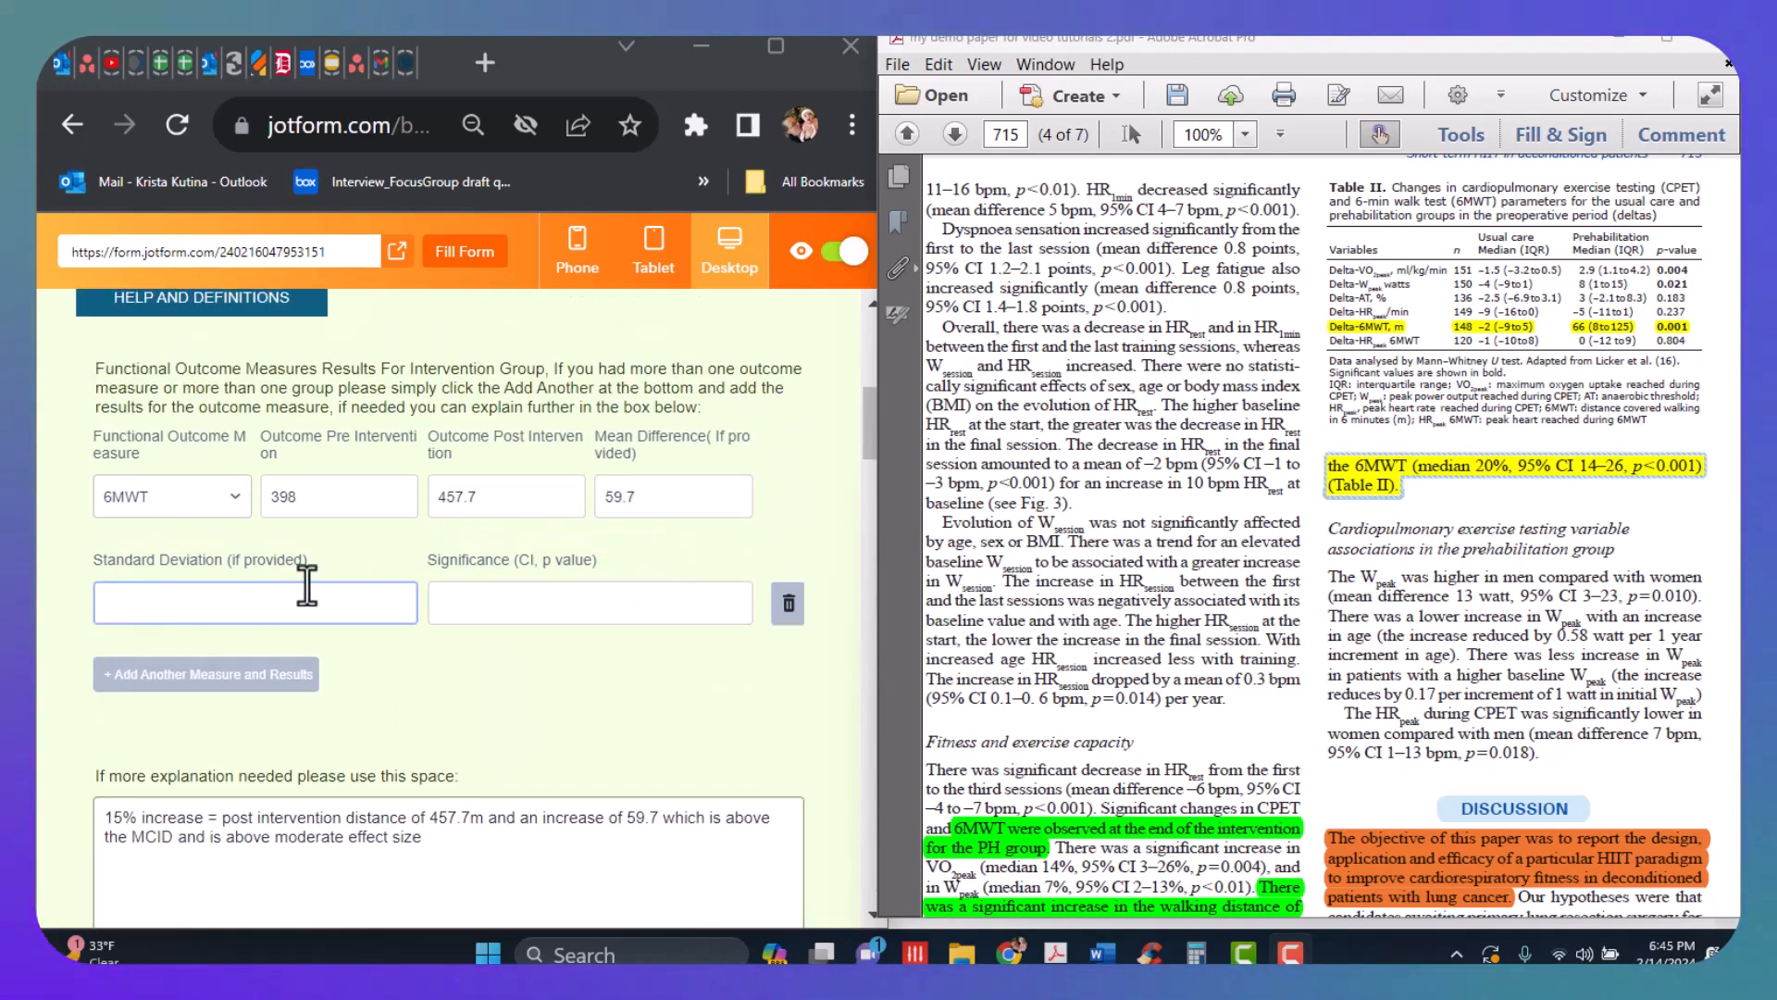
pyautogui.click(307, 497)
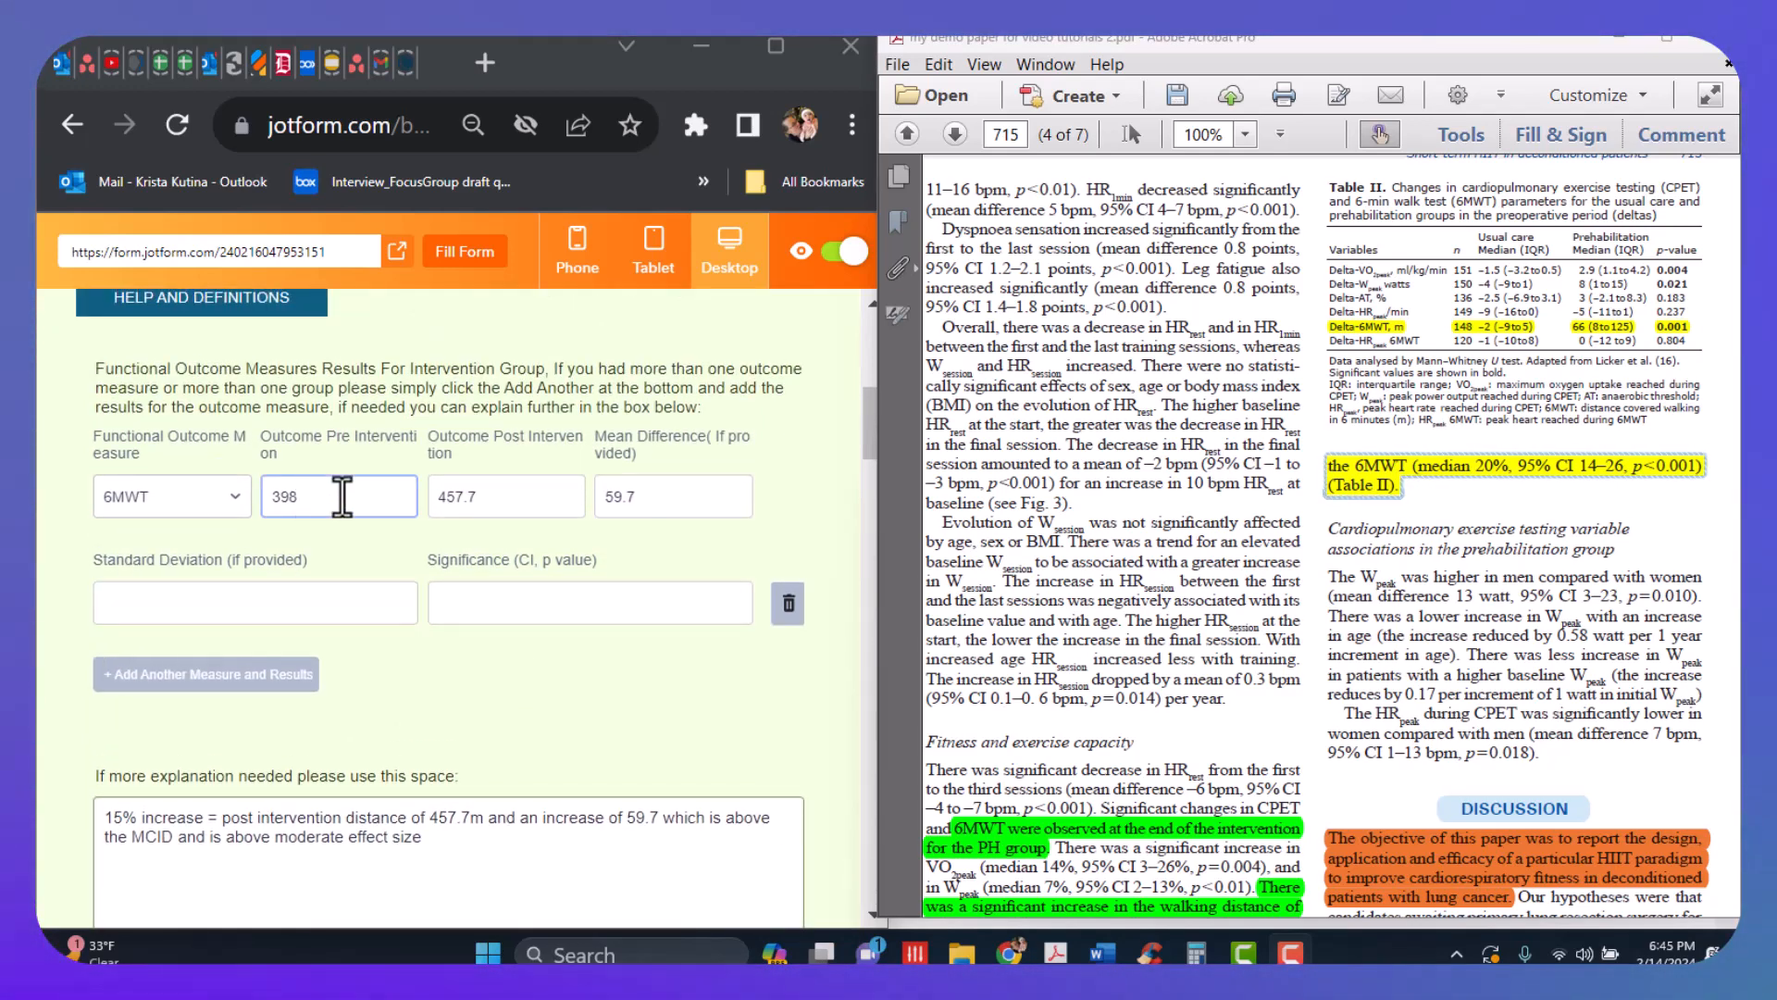
pyautogui.click(446, 502)
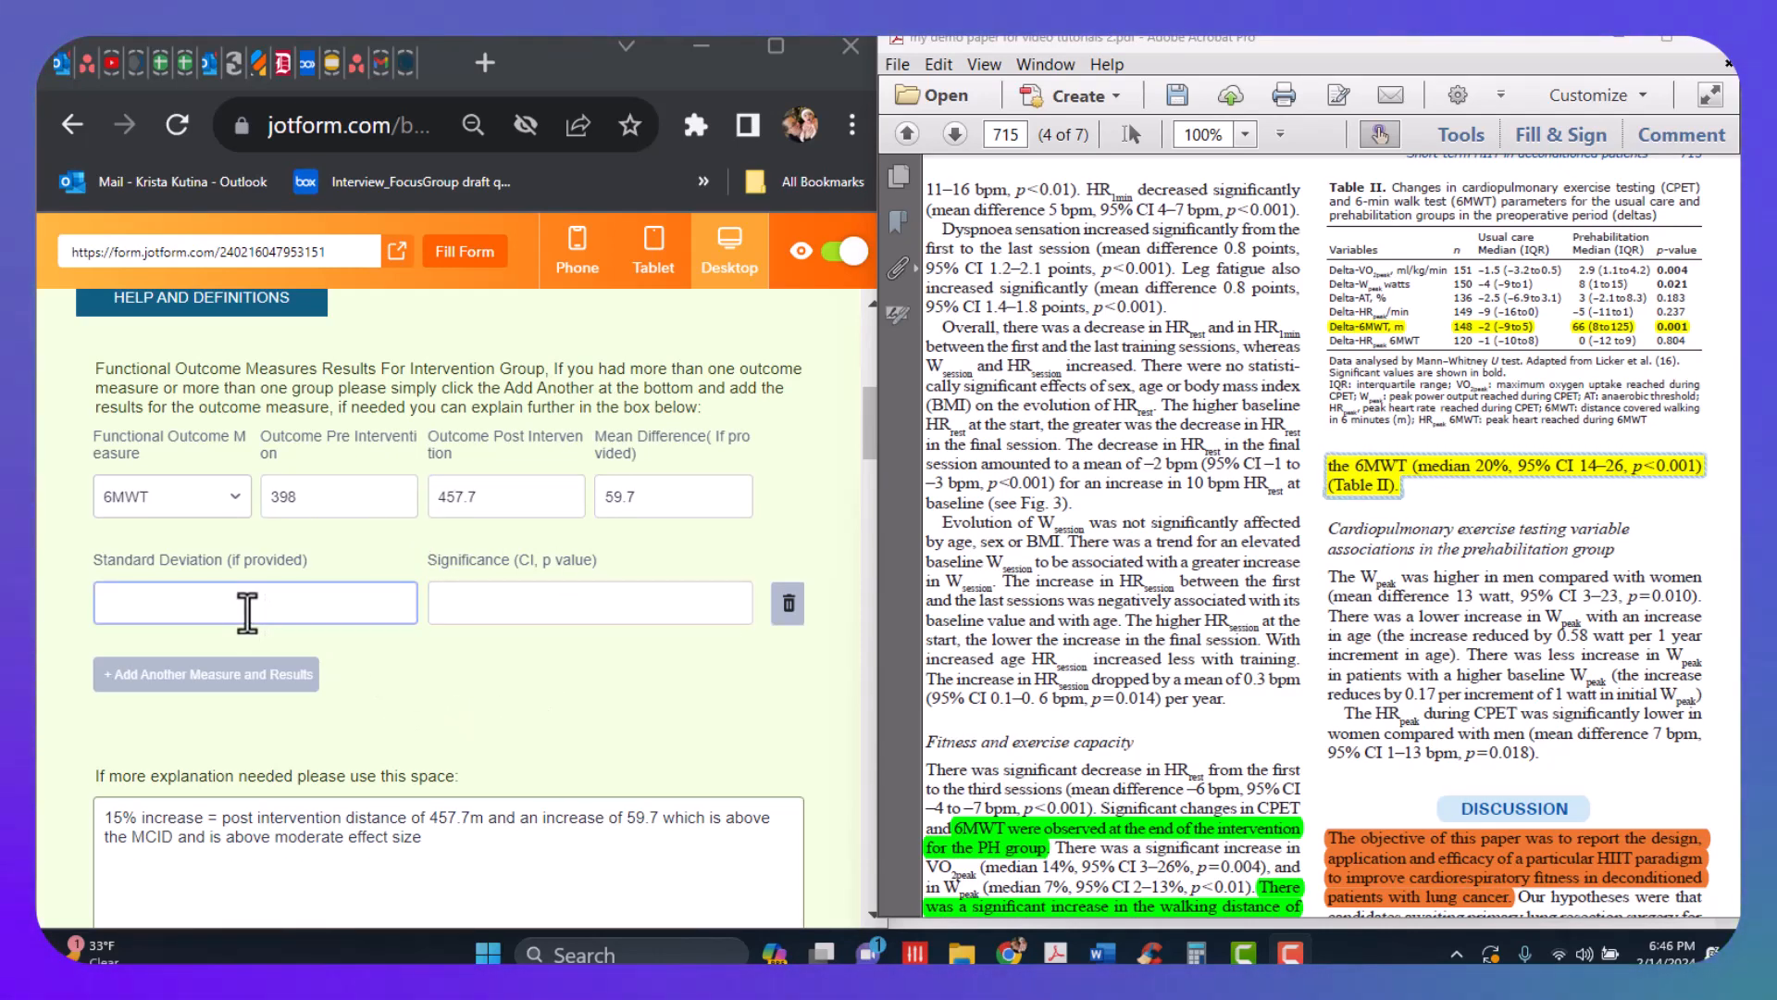
# Add the line "SD baseline PH 167," to the intervention group's explanation, taking the value from the 6MWT row of the paper's Table I
pyautogui.click(522, 842)
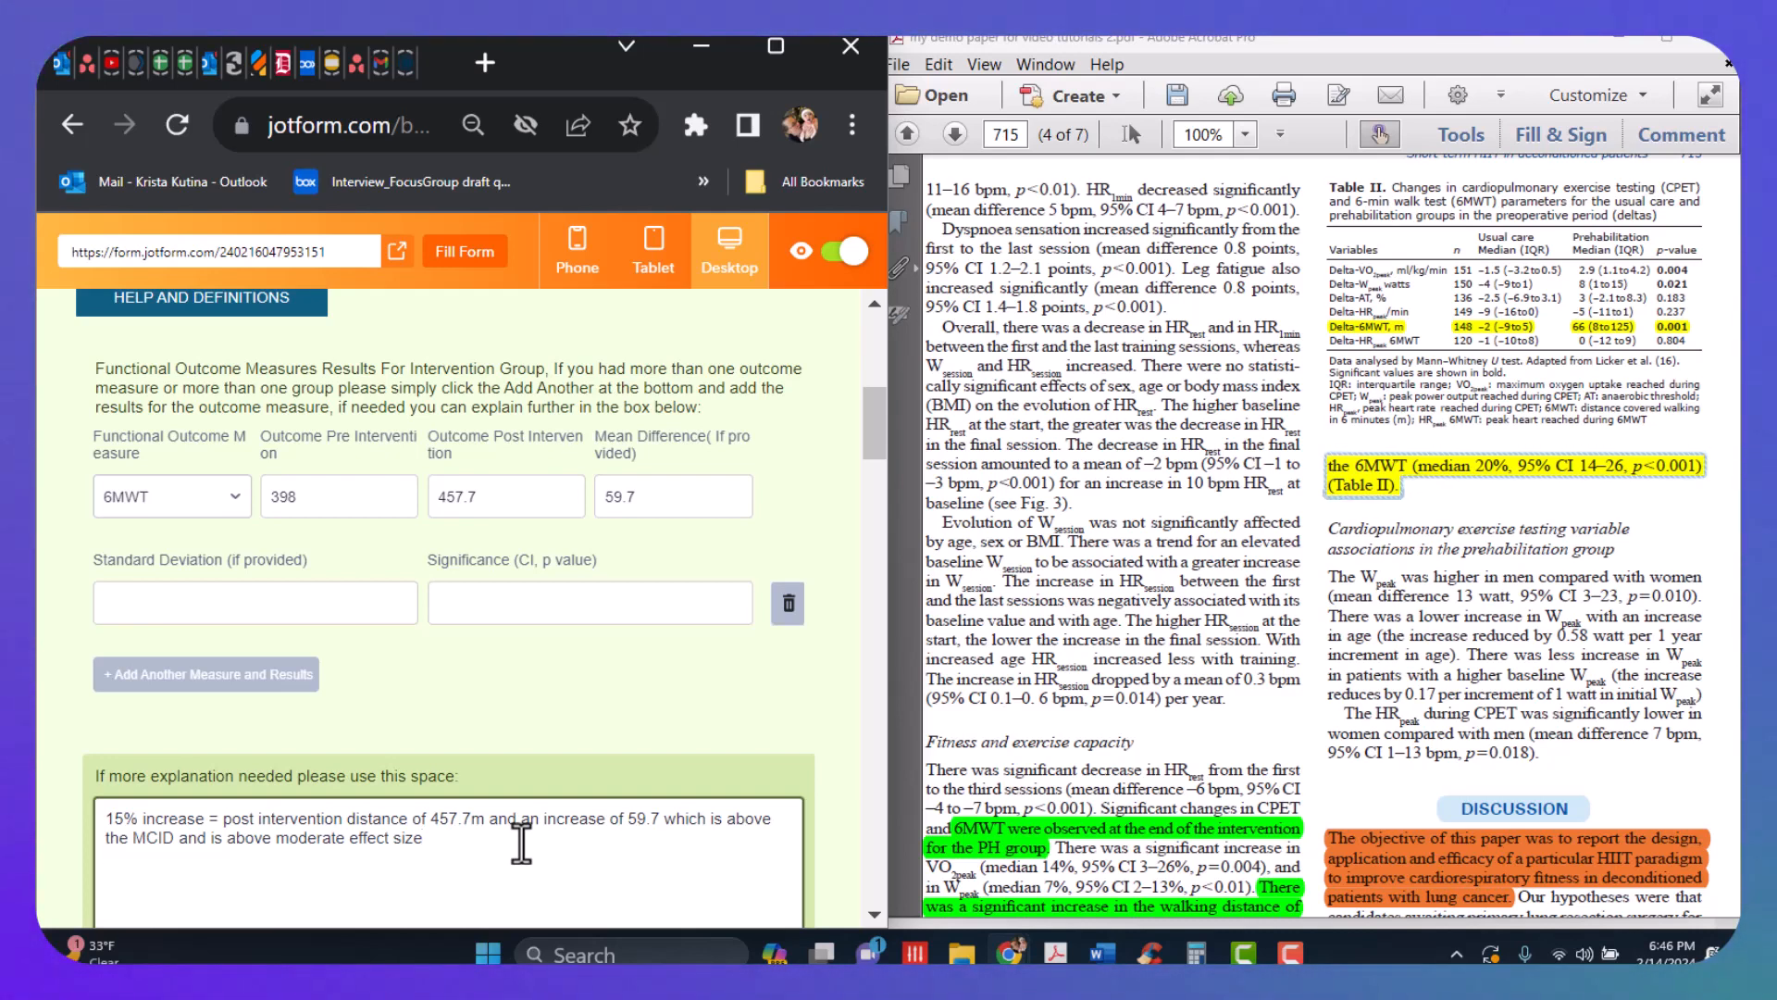
pyautogui.write('SD')
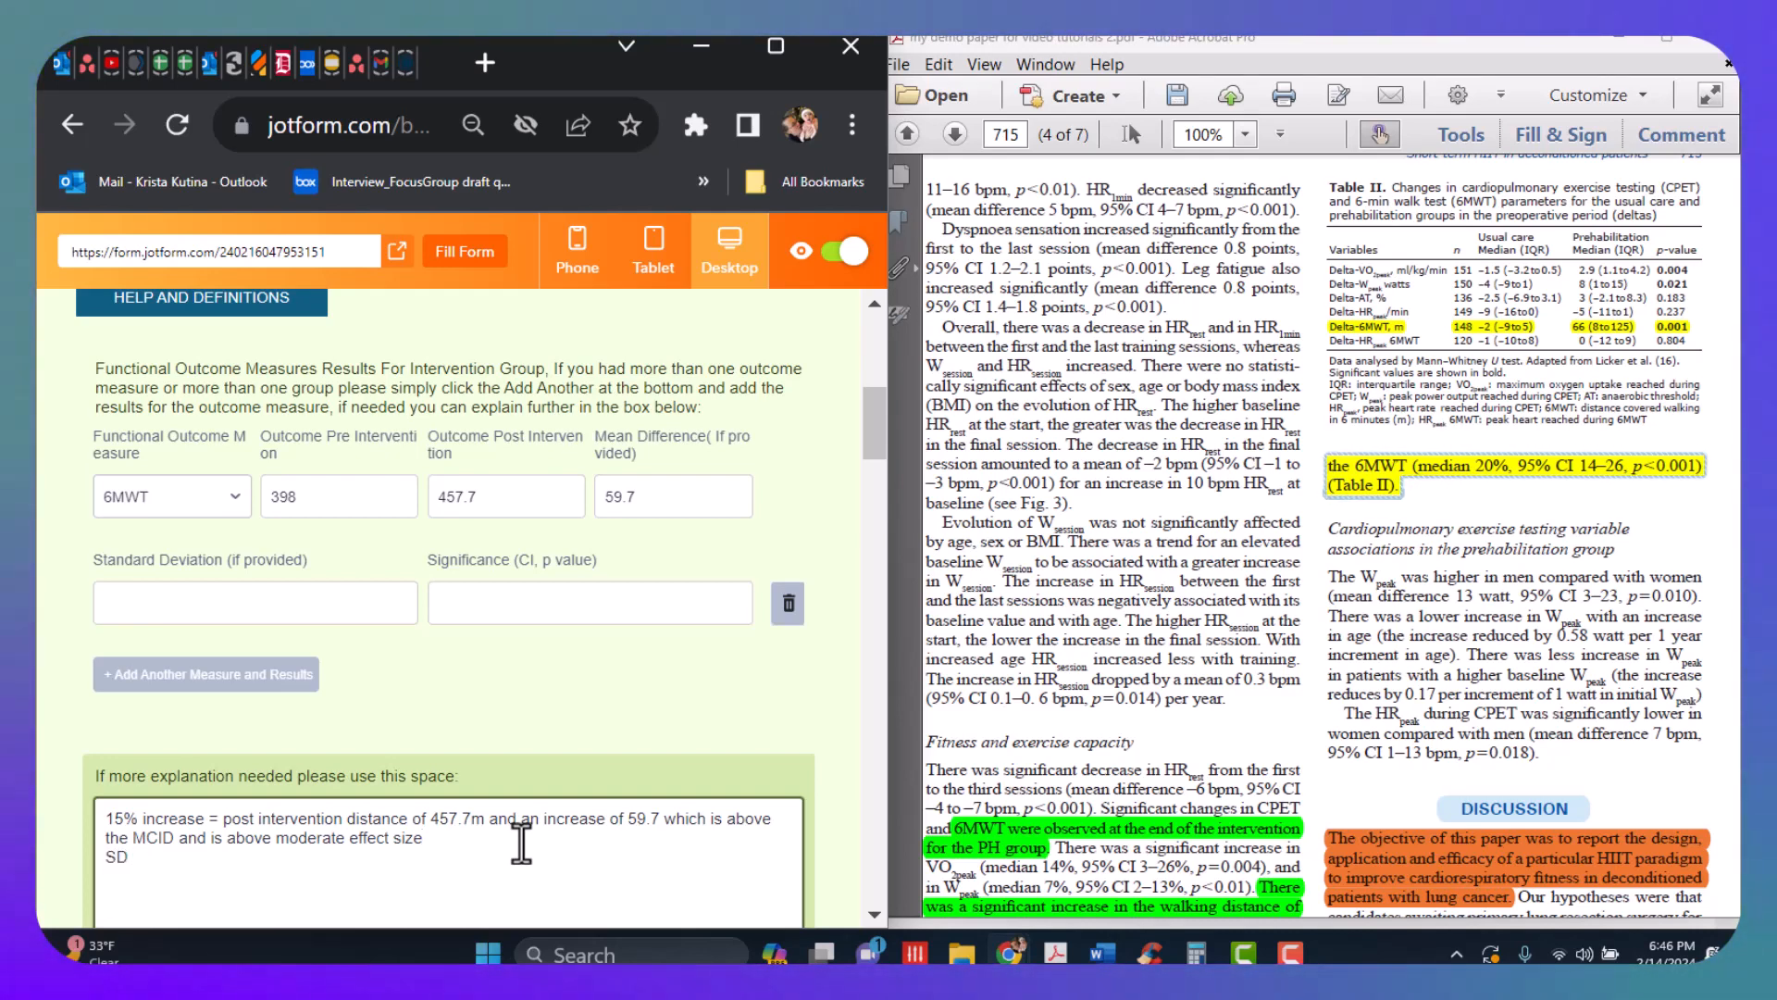
pyautogui.write(' baseline P')
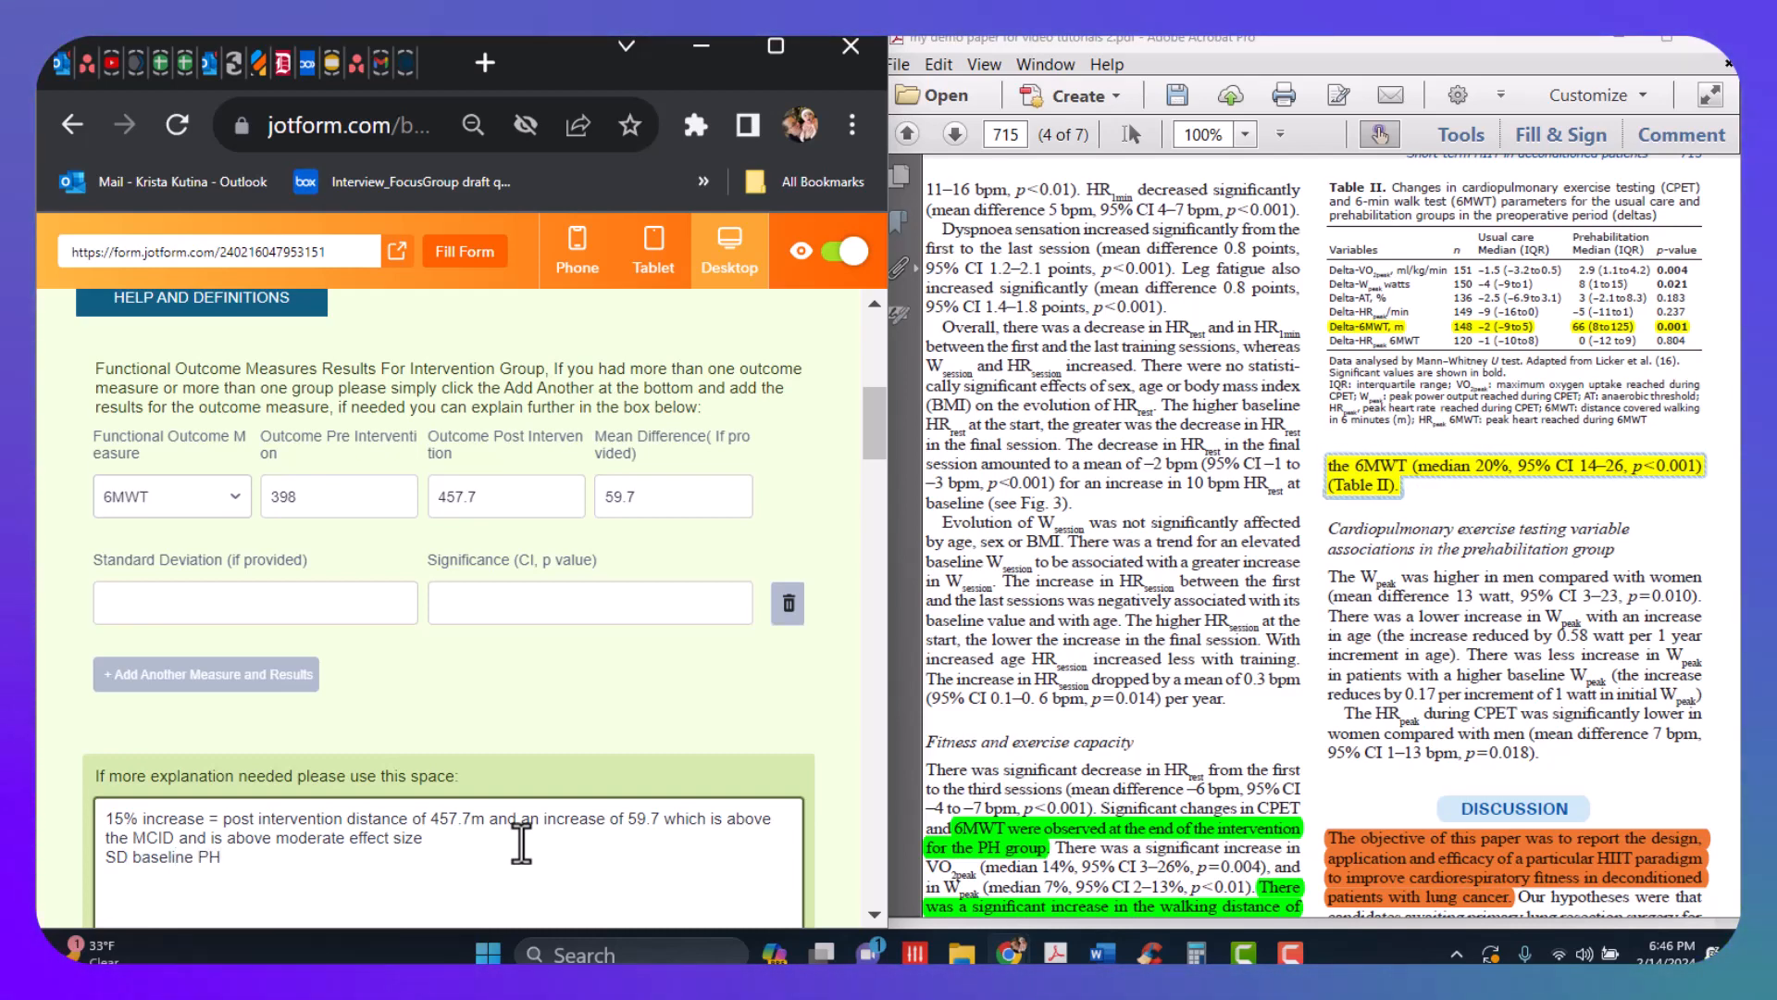
pyautogui.write('H')
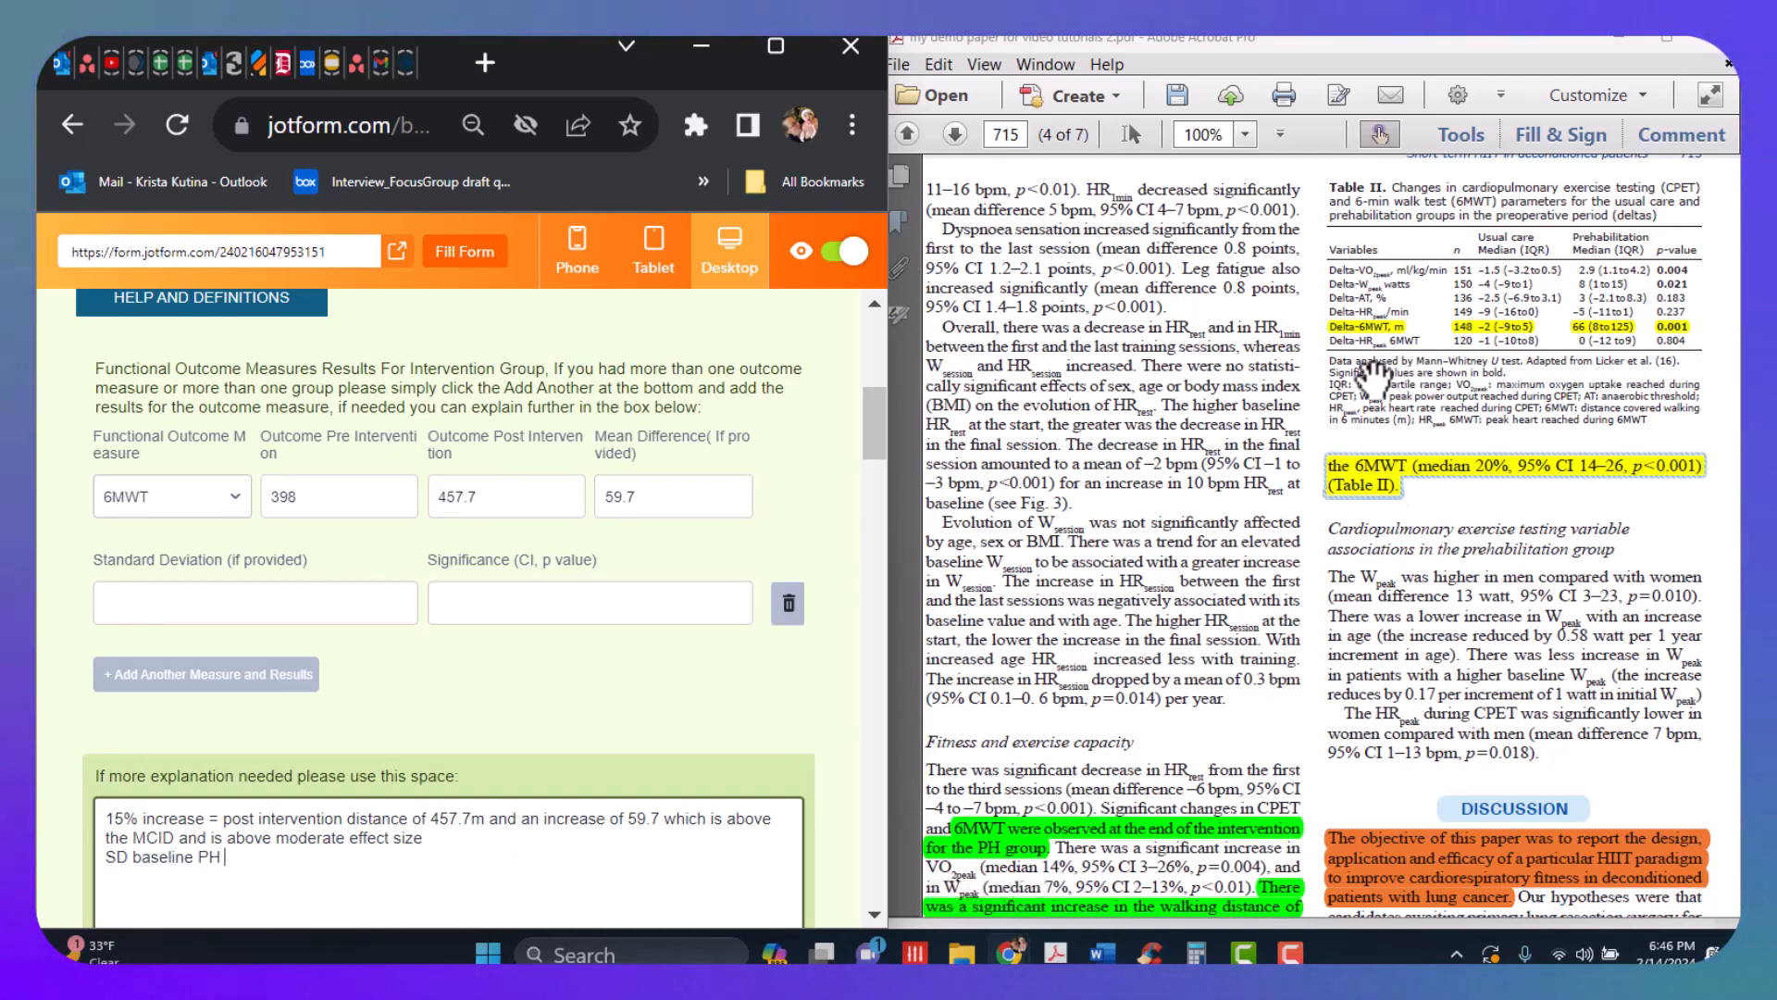
pyautogui.scroll(5, 1342, 370)
pyautogui.scroll(2, 1342, 370)
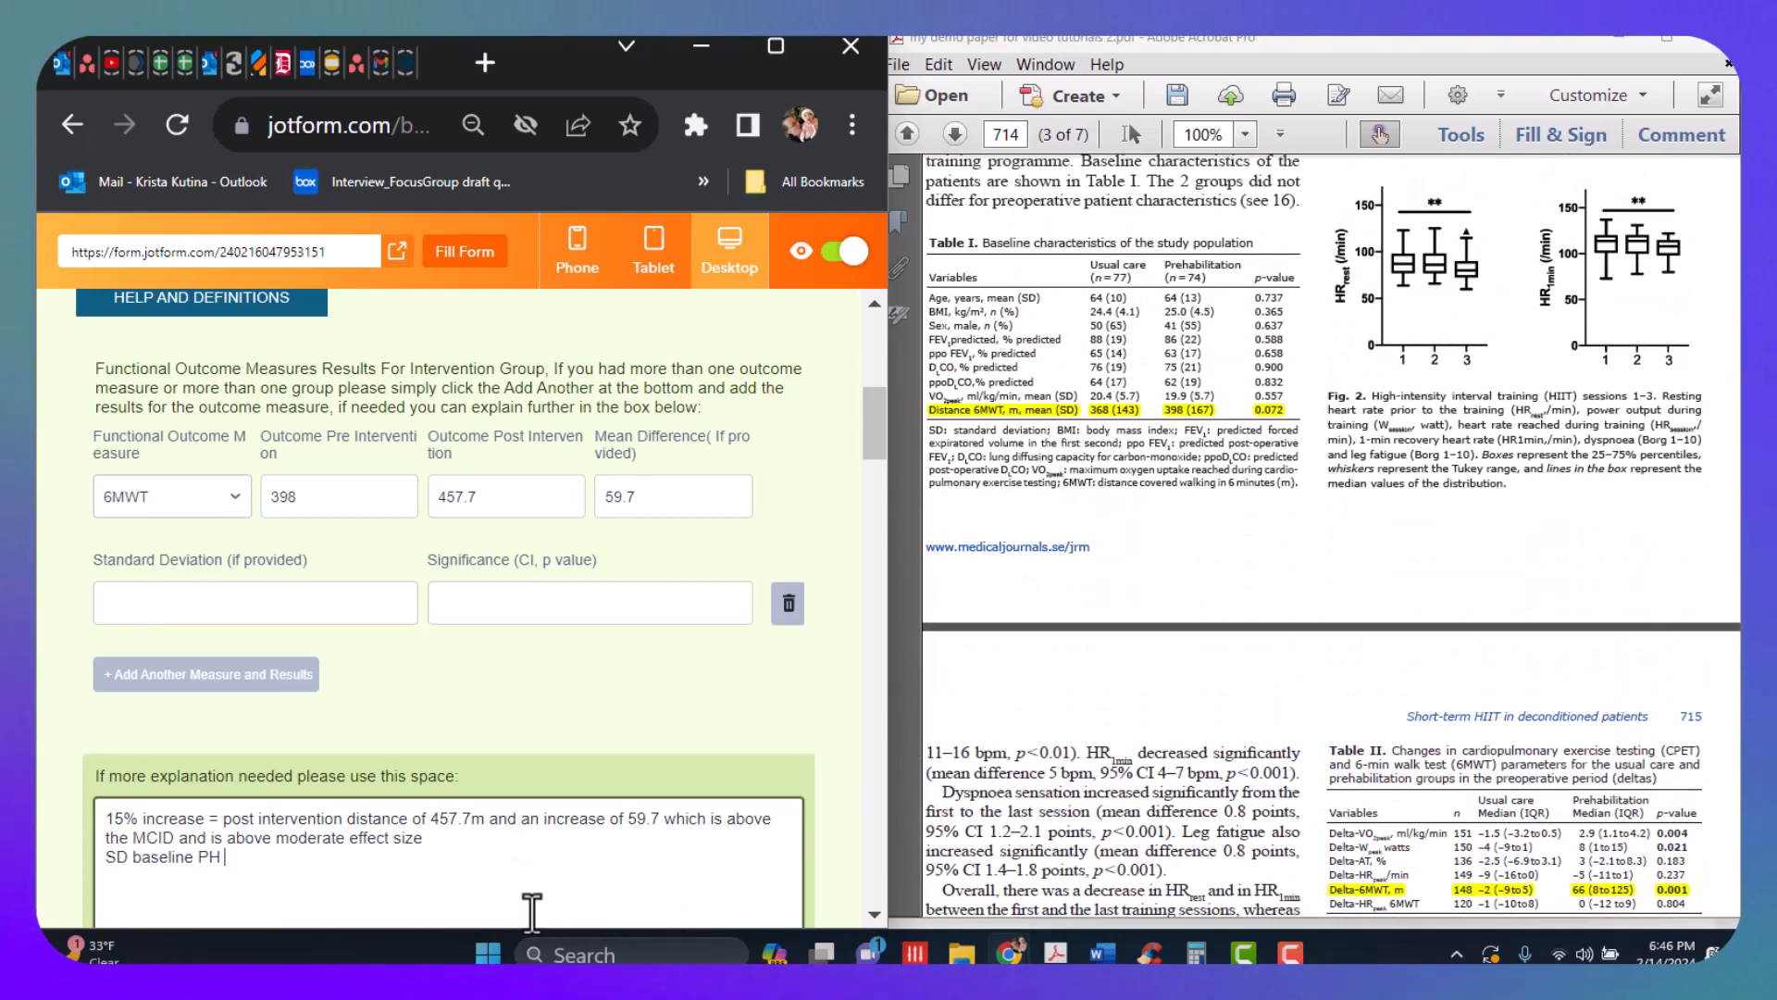
pyautogui.write('16')
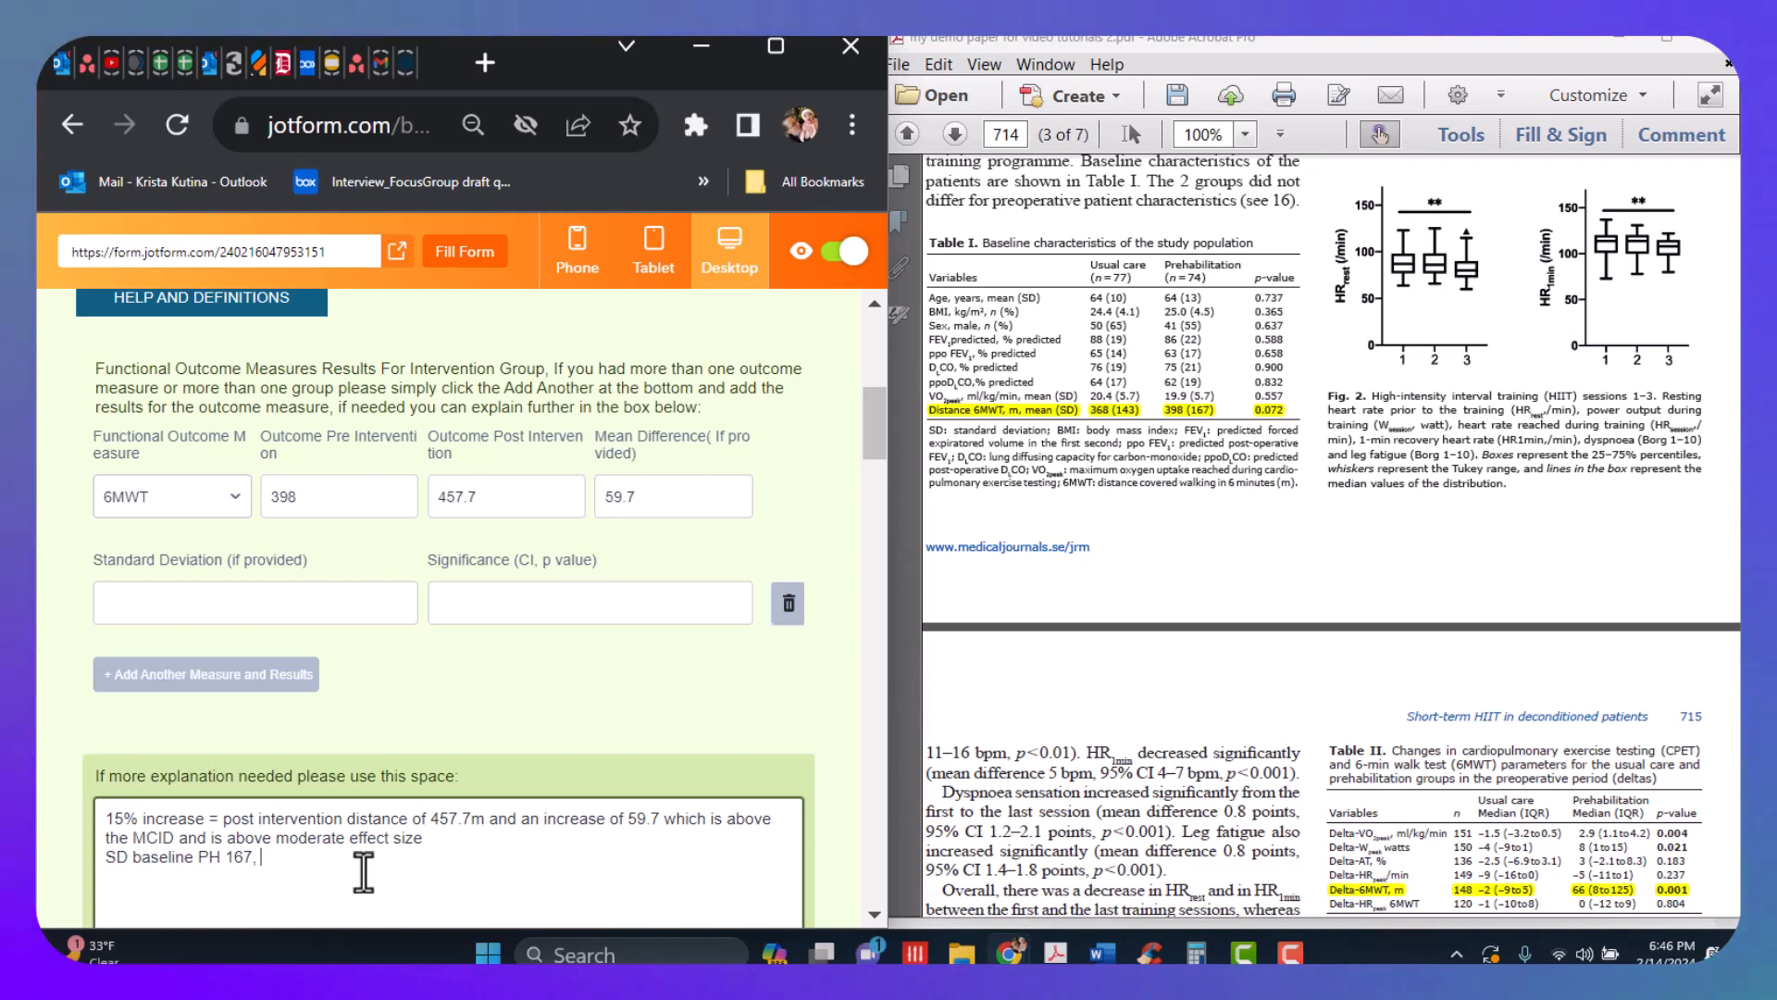
pyautogui.write('7,')
# Add a further line "baseline 368m (143)SD" to the intervention group's explanation for the usual care baseline
pyautogui.press('Return')
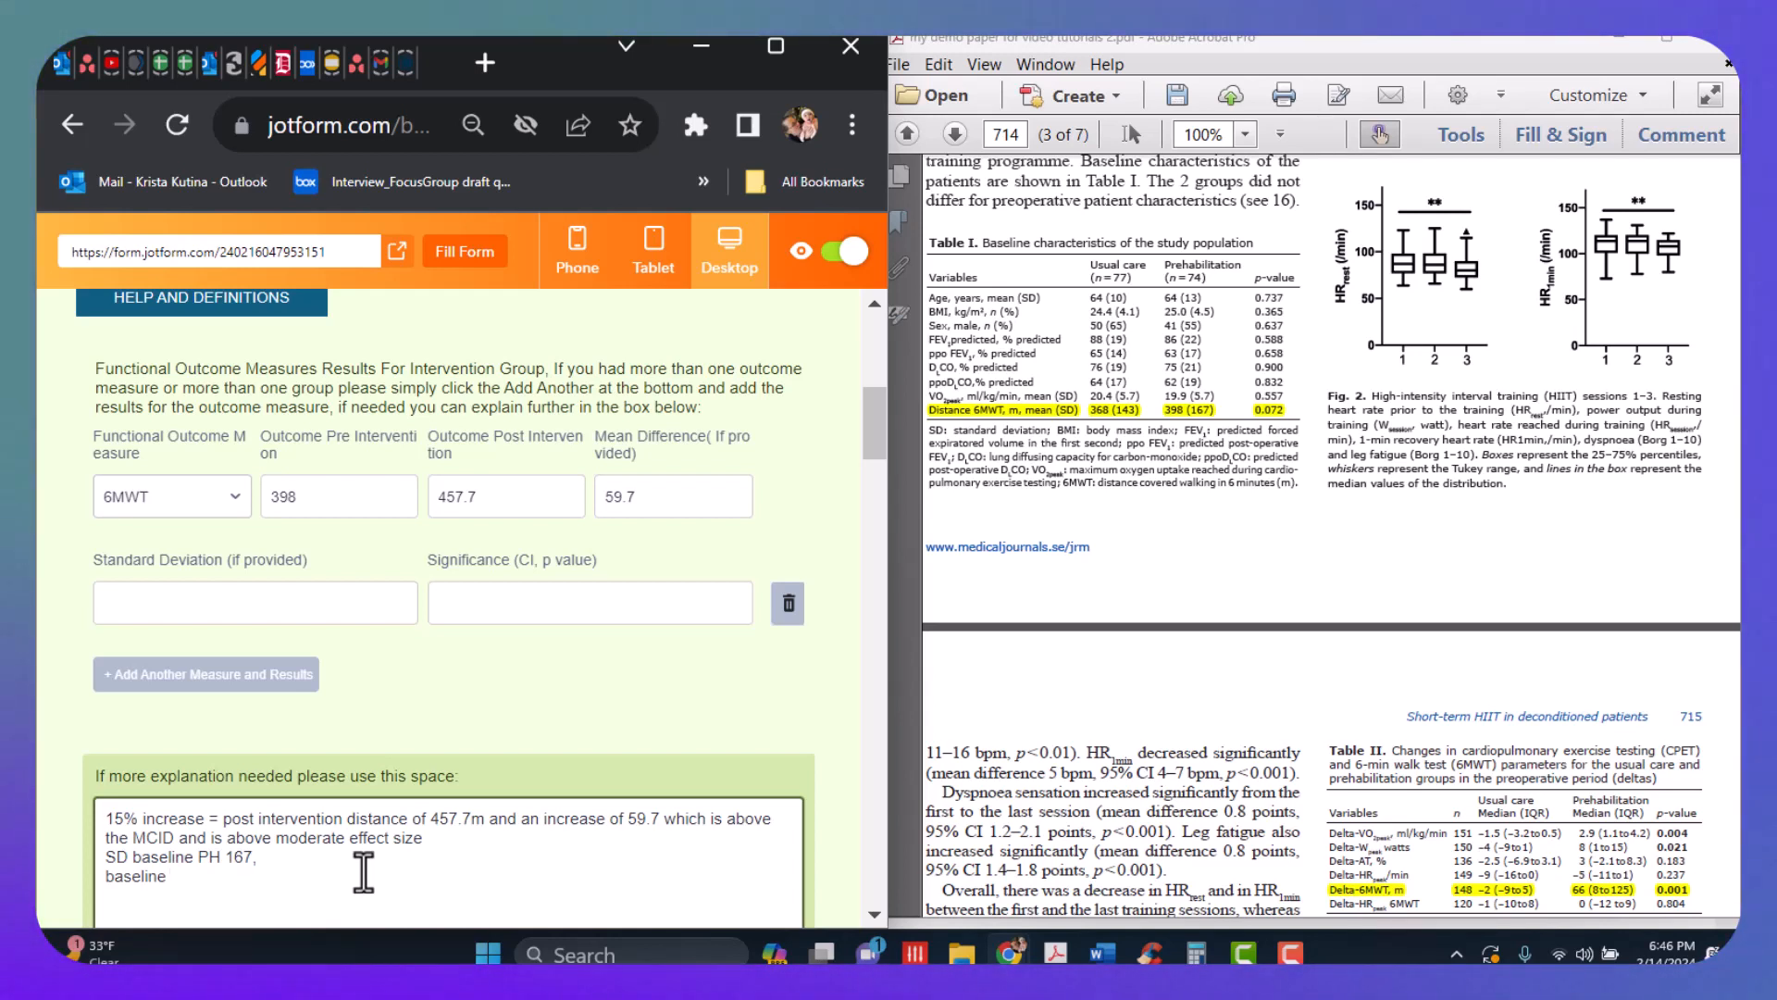
pyautogui.write('368')
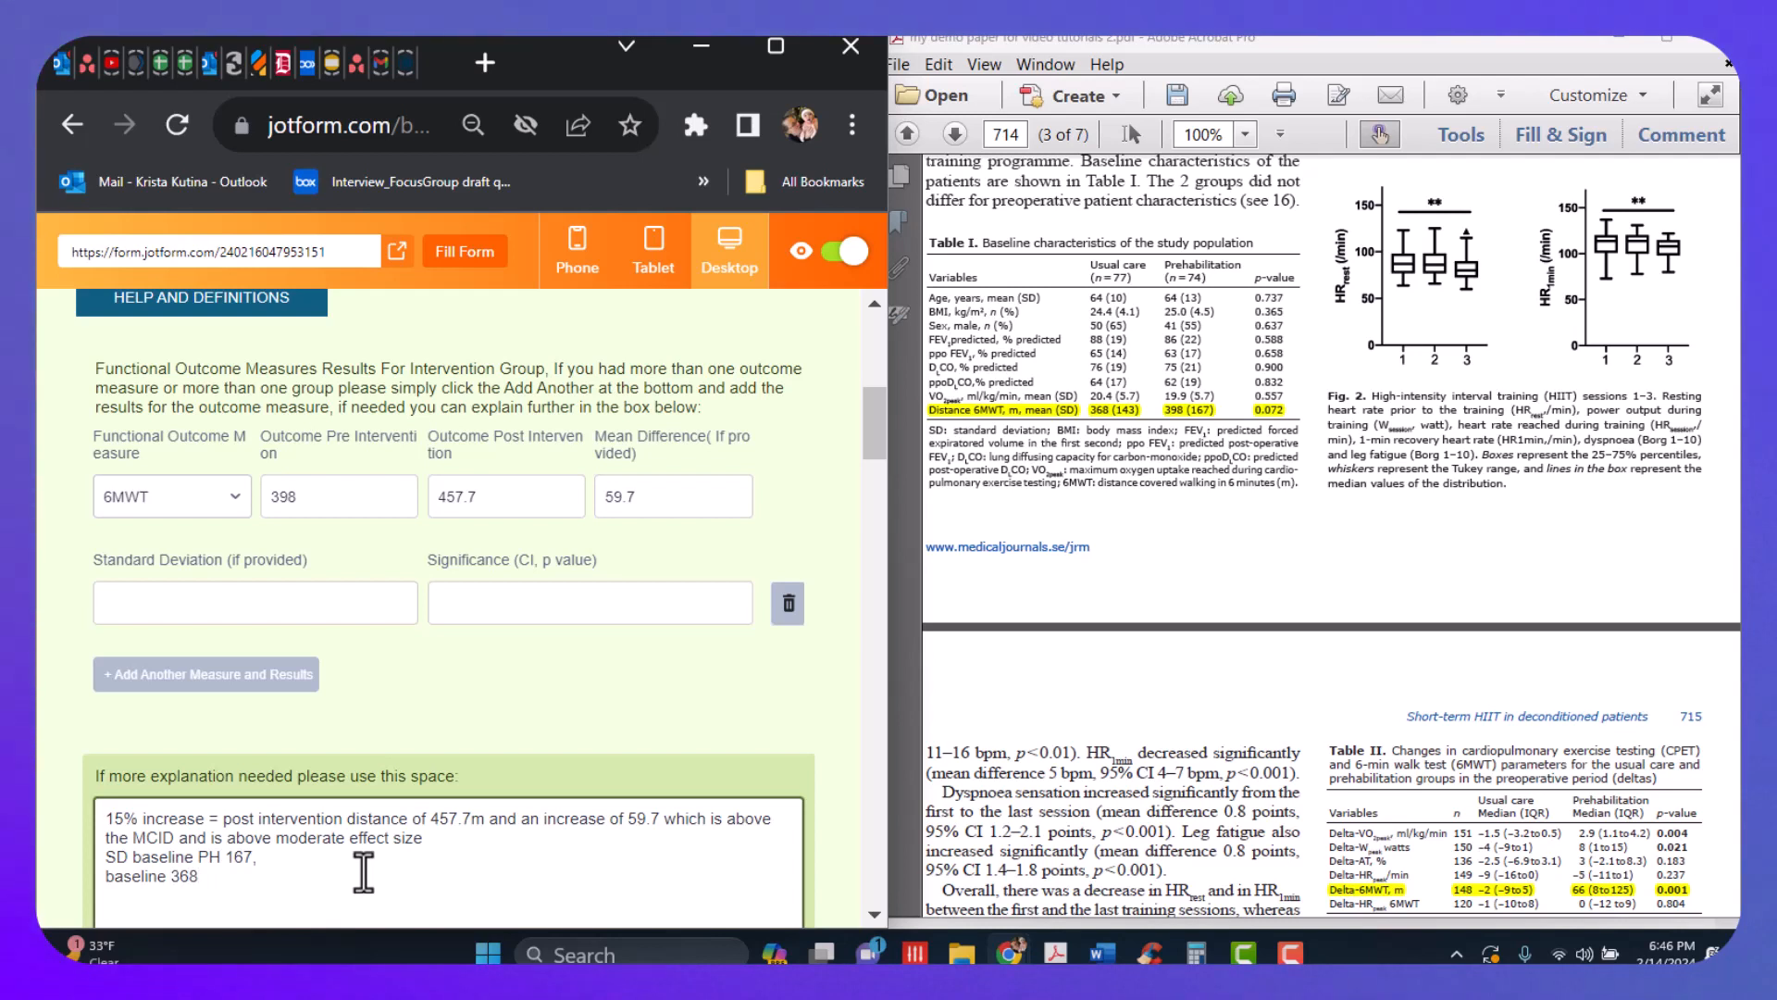
pyautogui.write('m (')
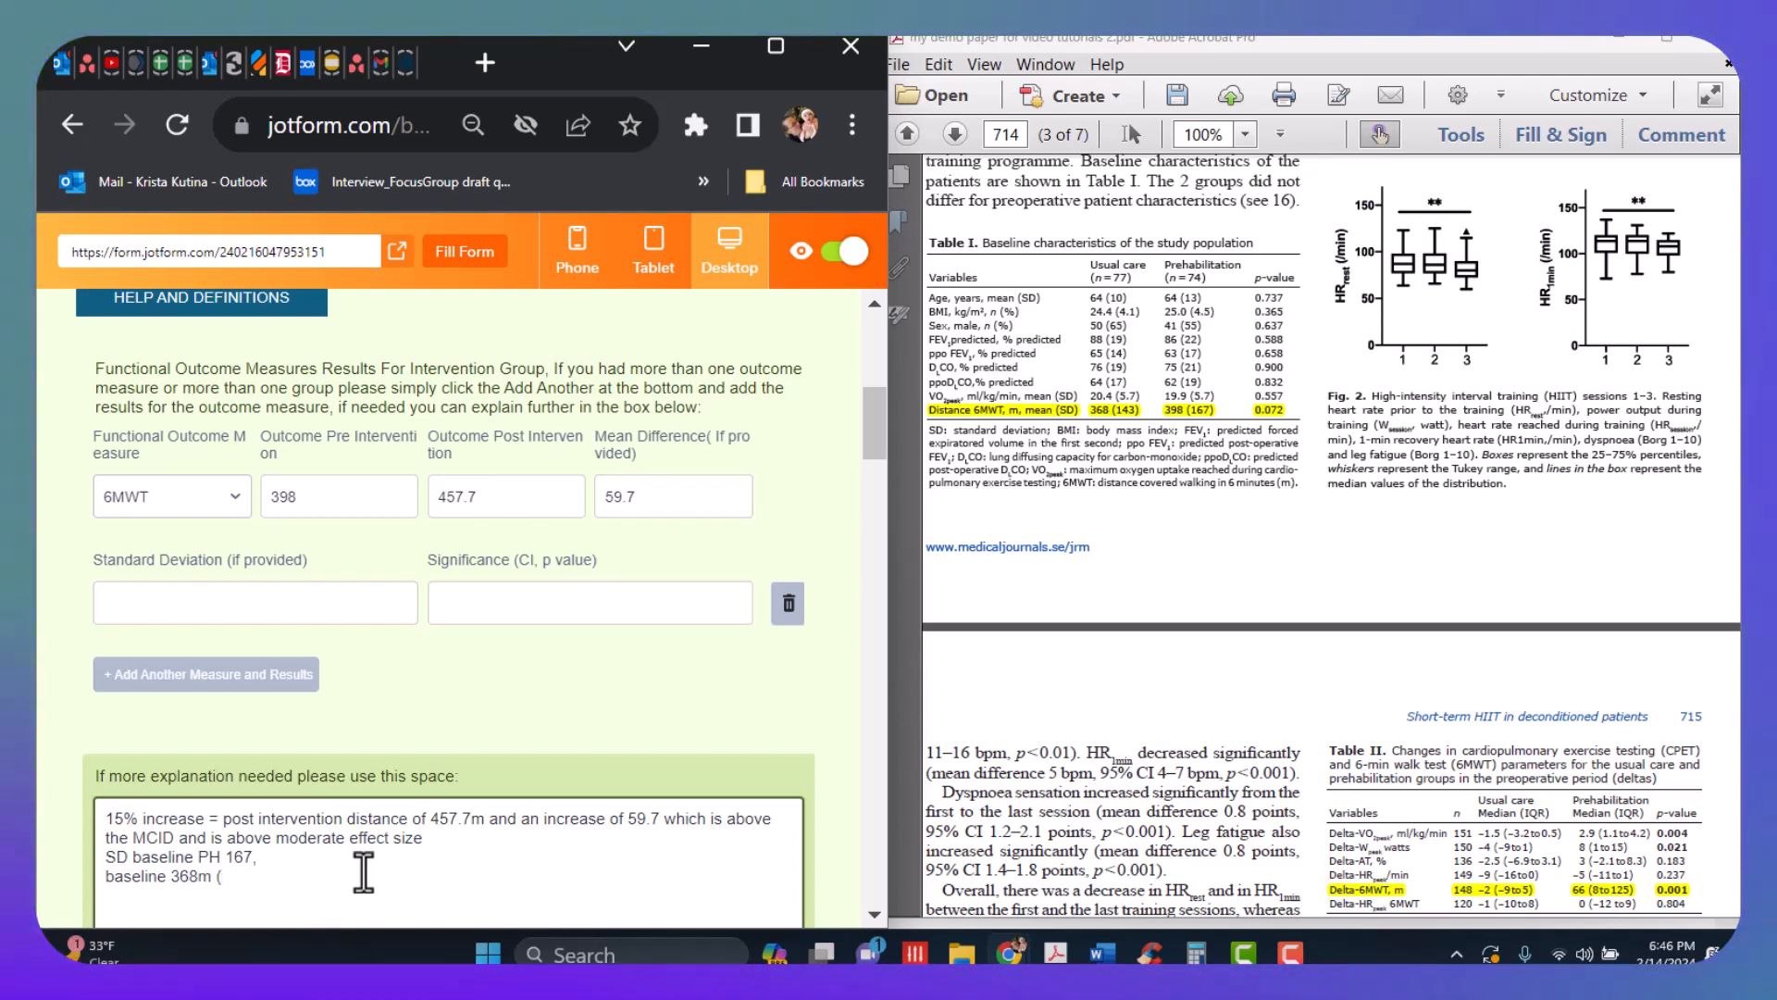
pyautogui.write('143')
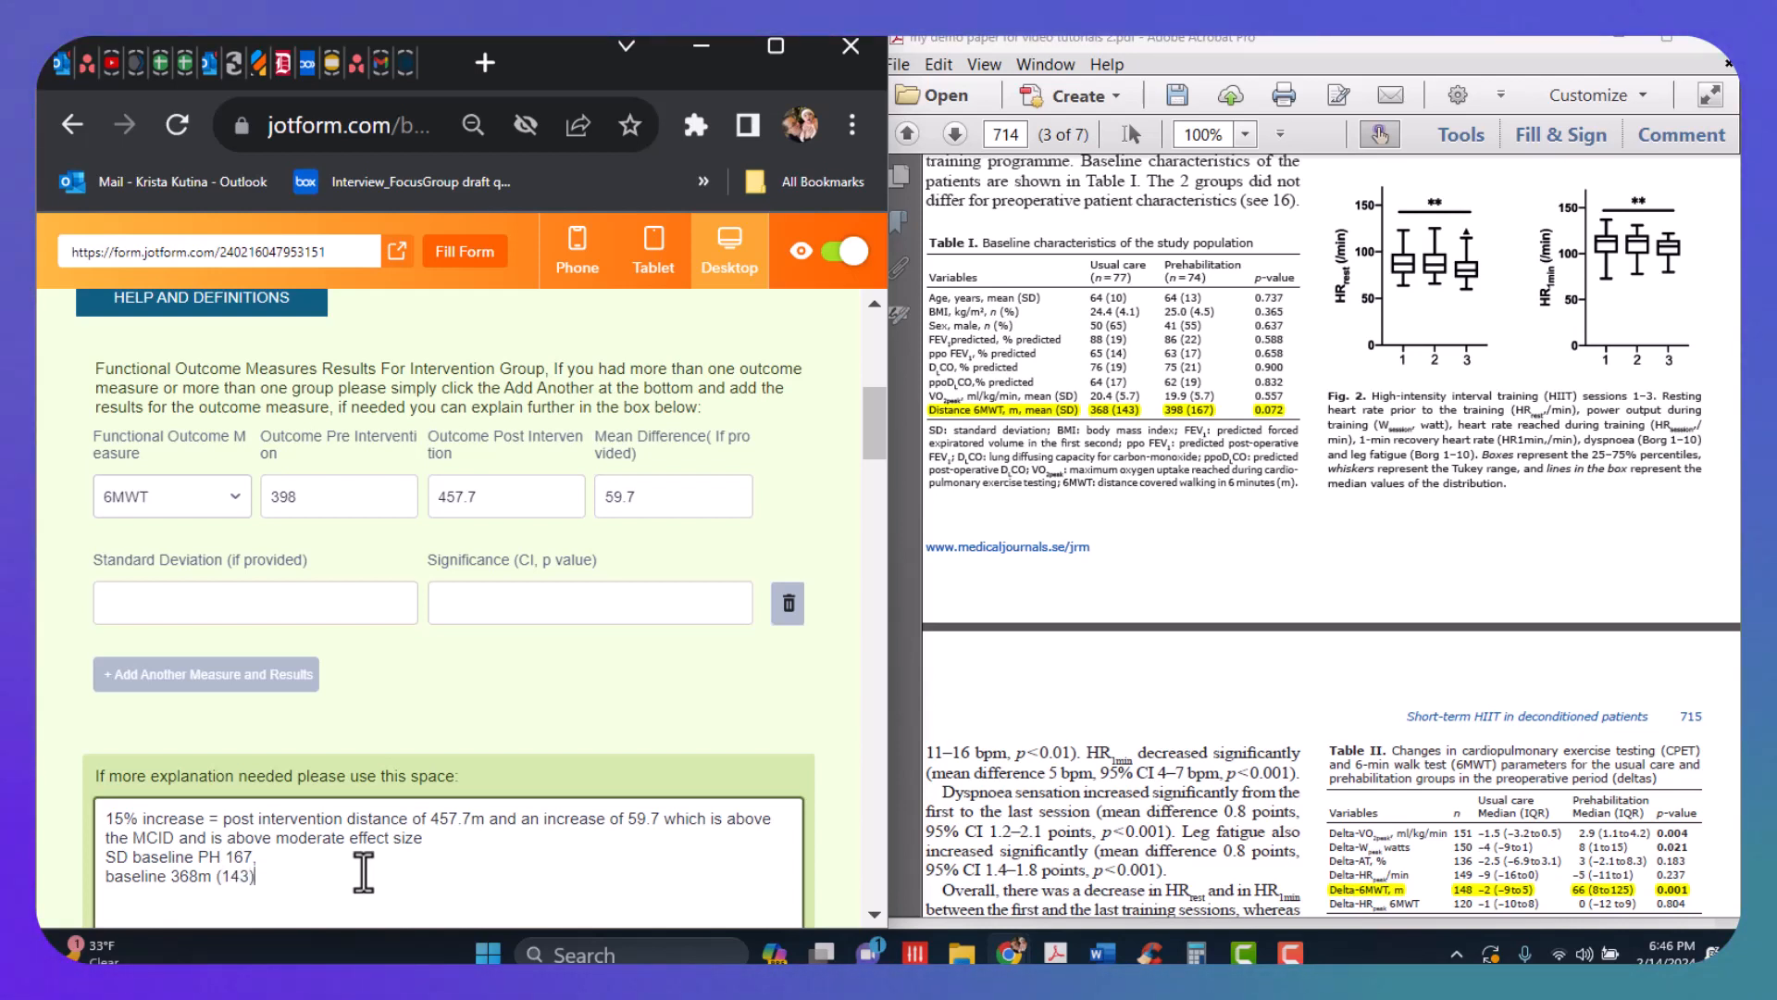
pyautogui.write(')SD')
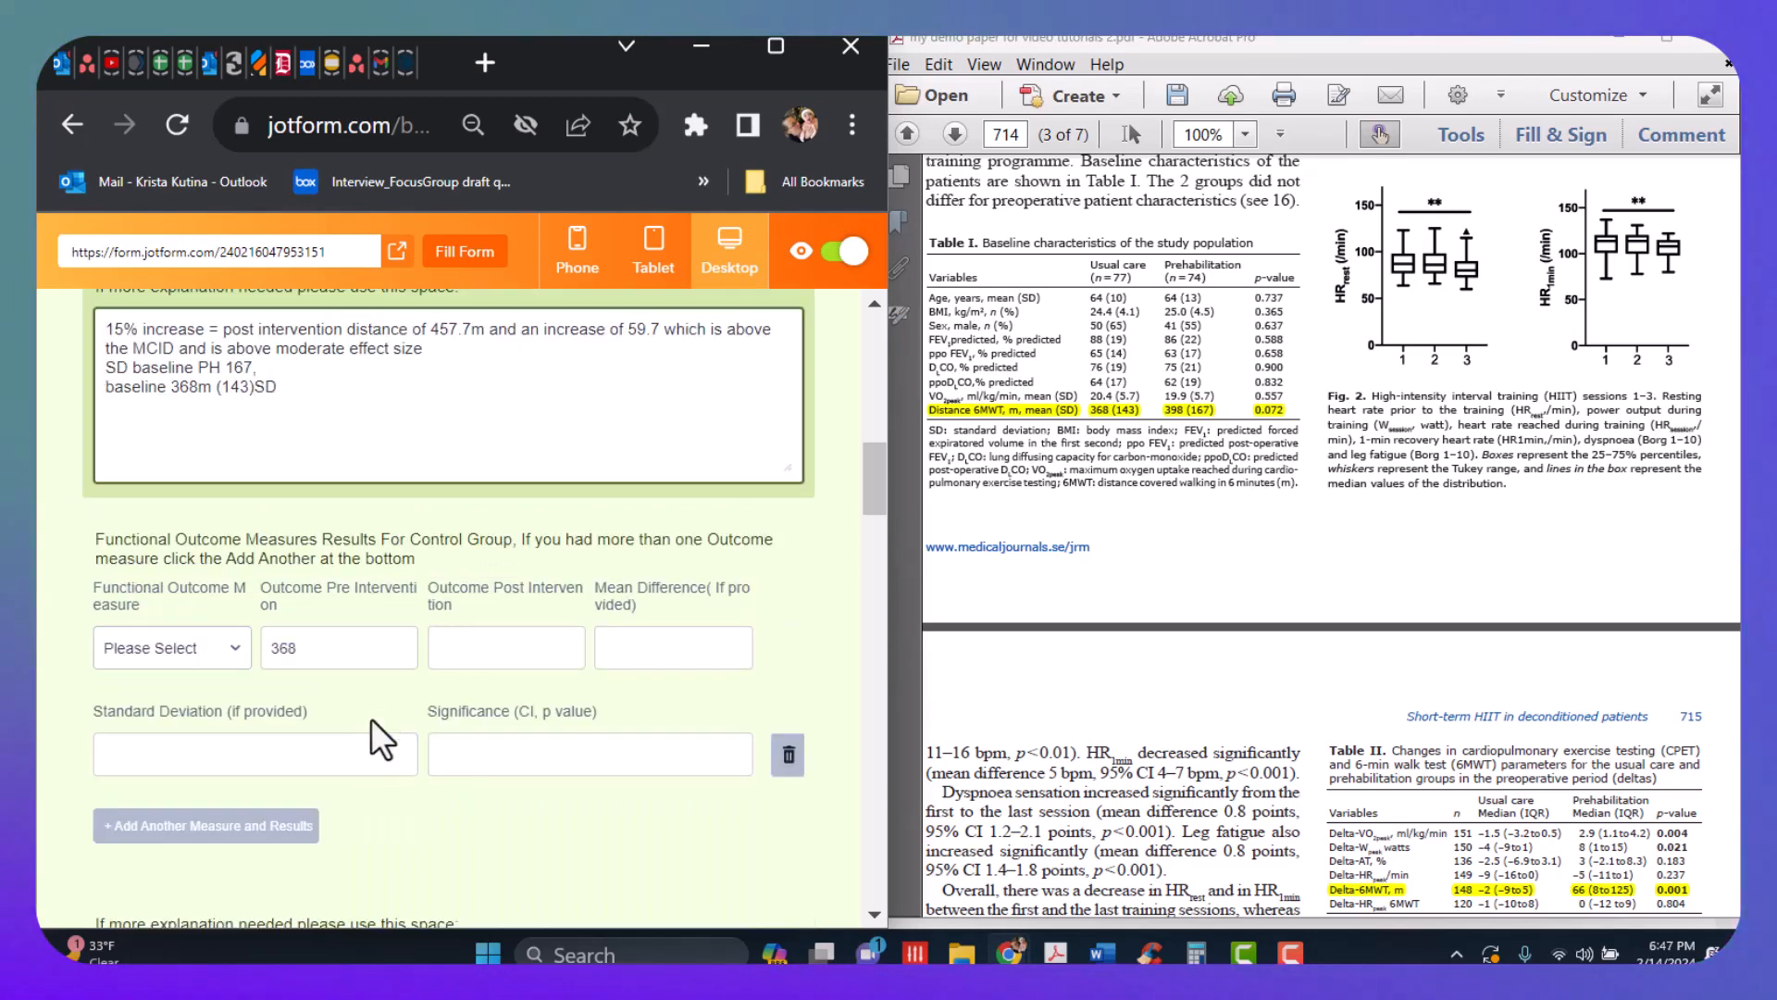
# Set the standard deviation in the control group's functional outcome results to 143, the usual care value in Table I
pyautogui.scroll(-5, 407, 740)
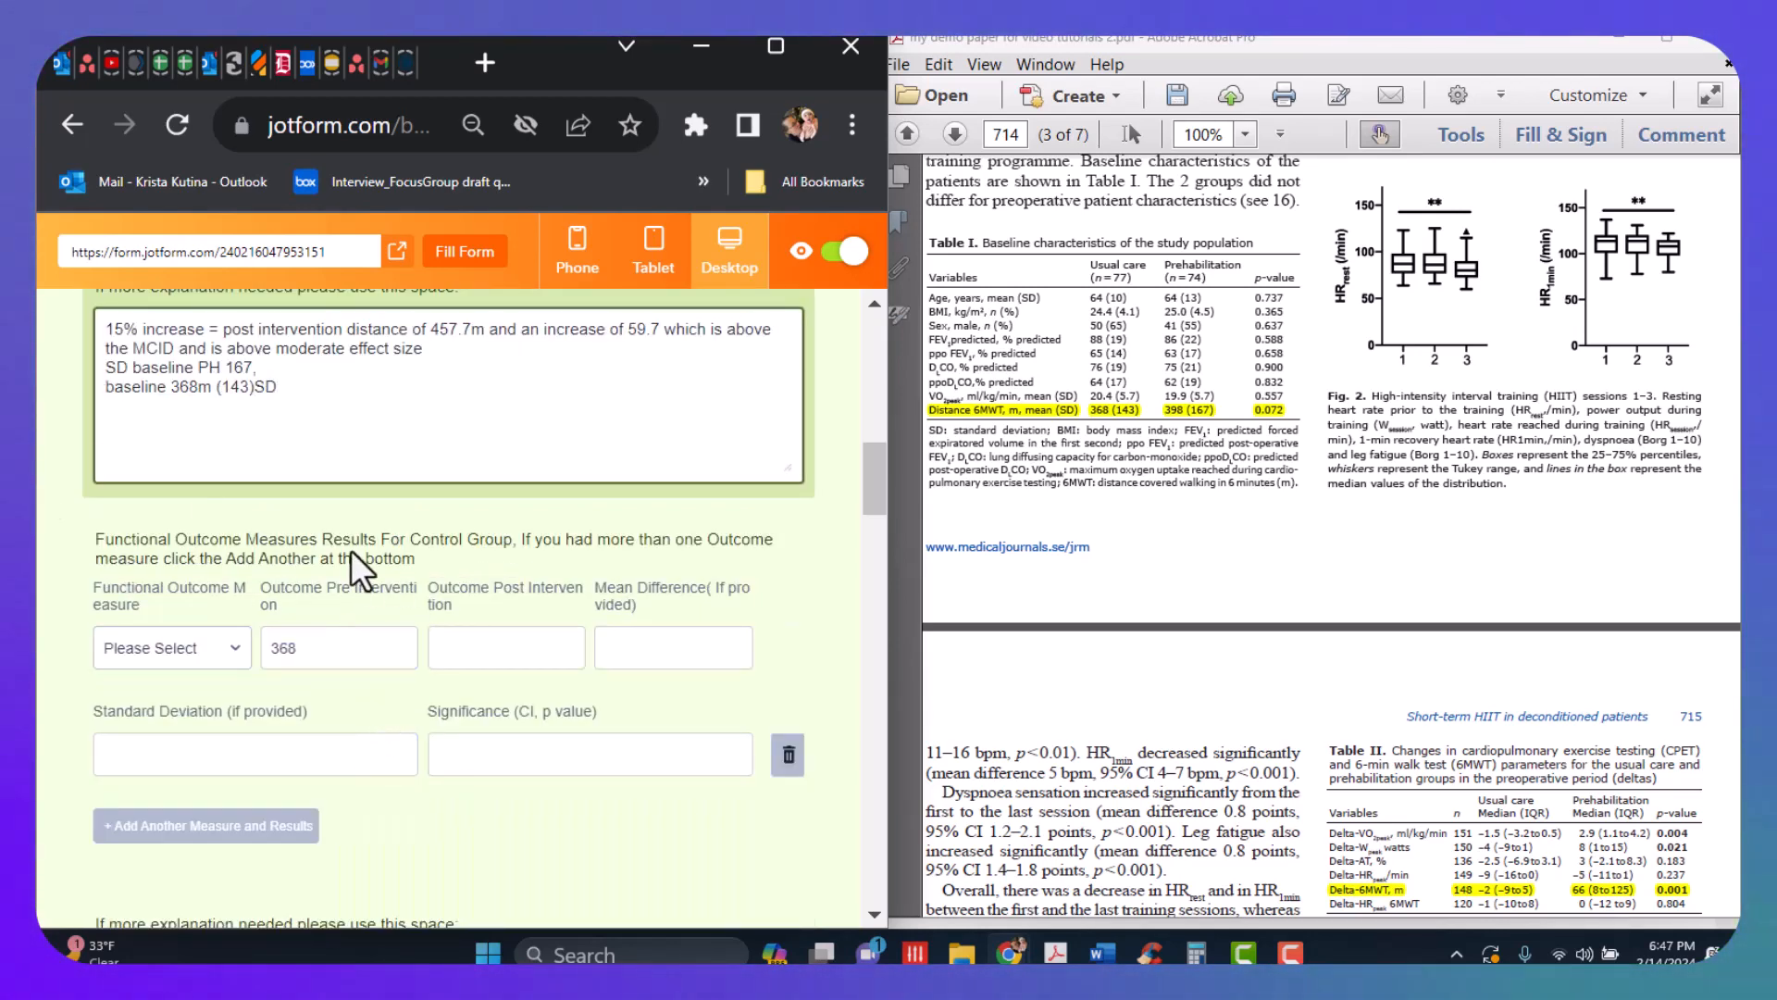
pyautogui.scroll(5, 403, 553)
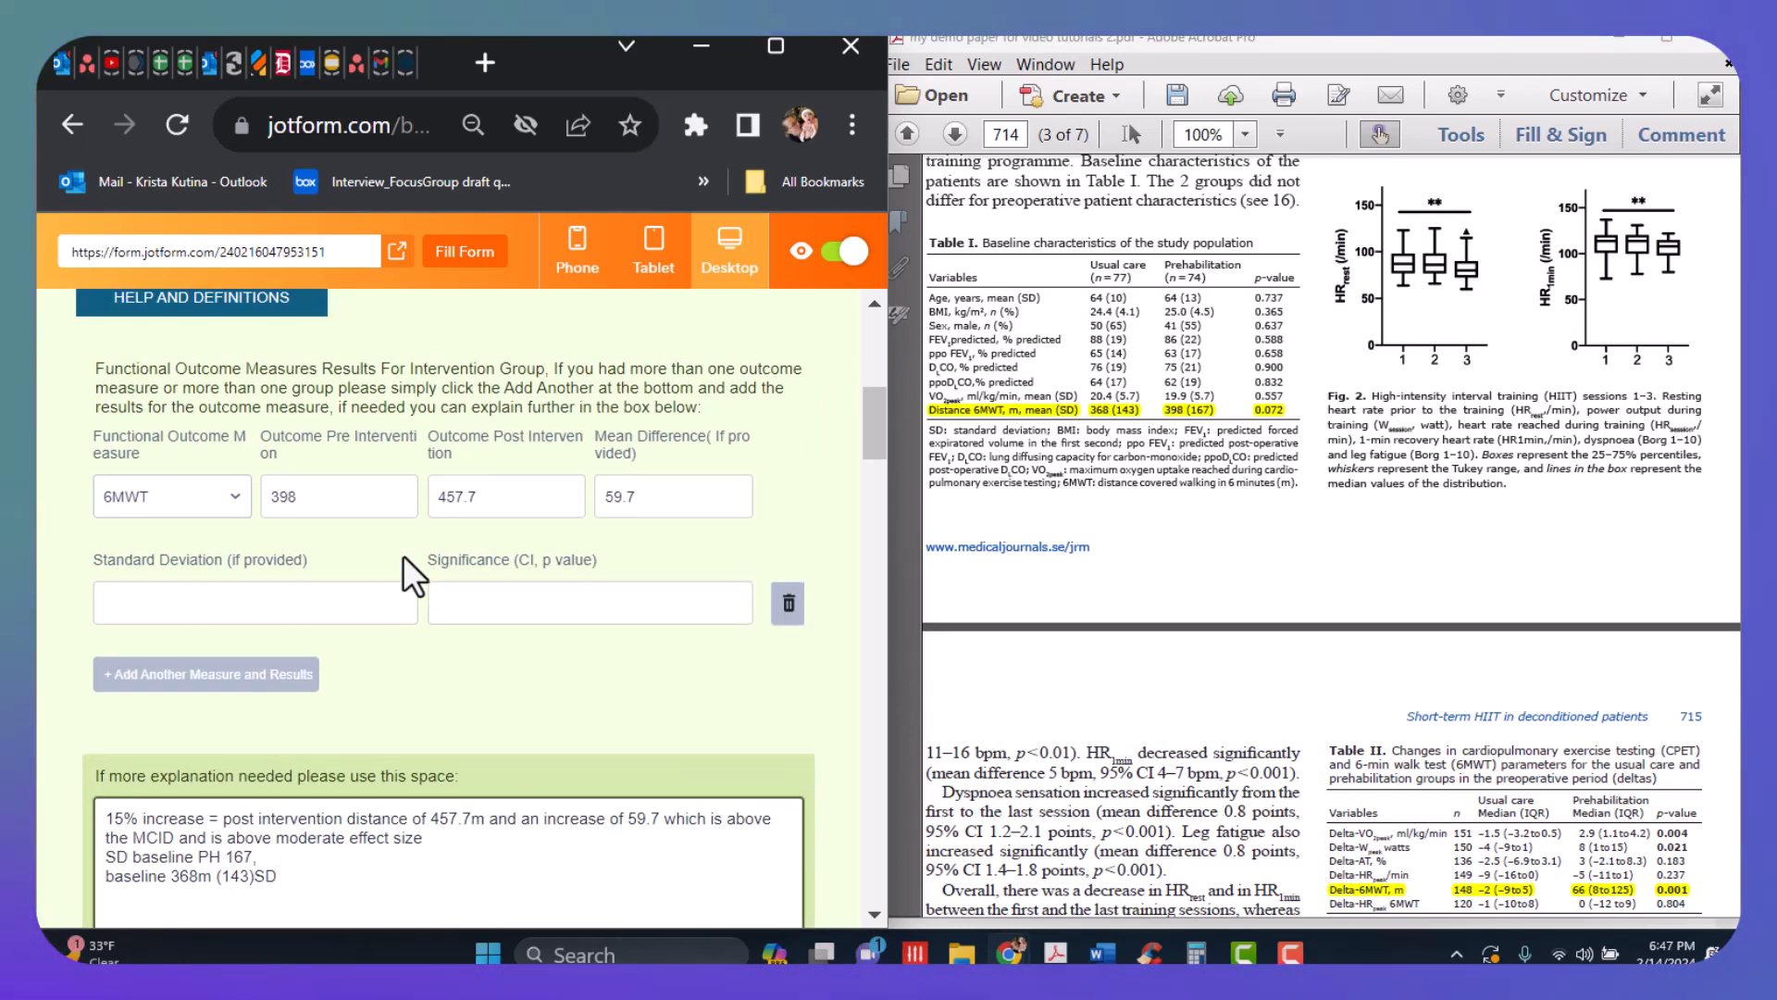
pyautogui.click(125, 613)
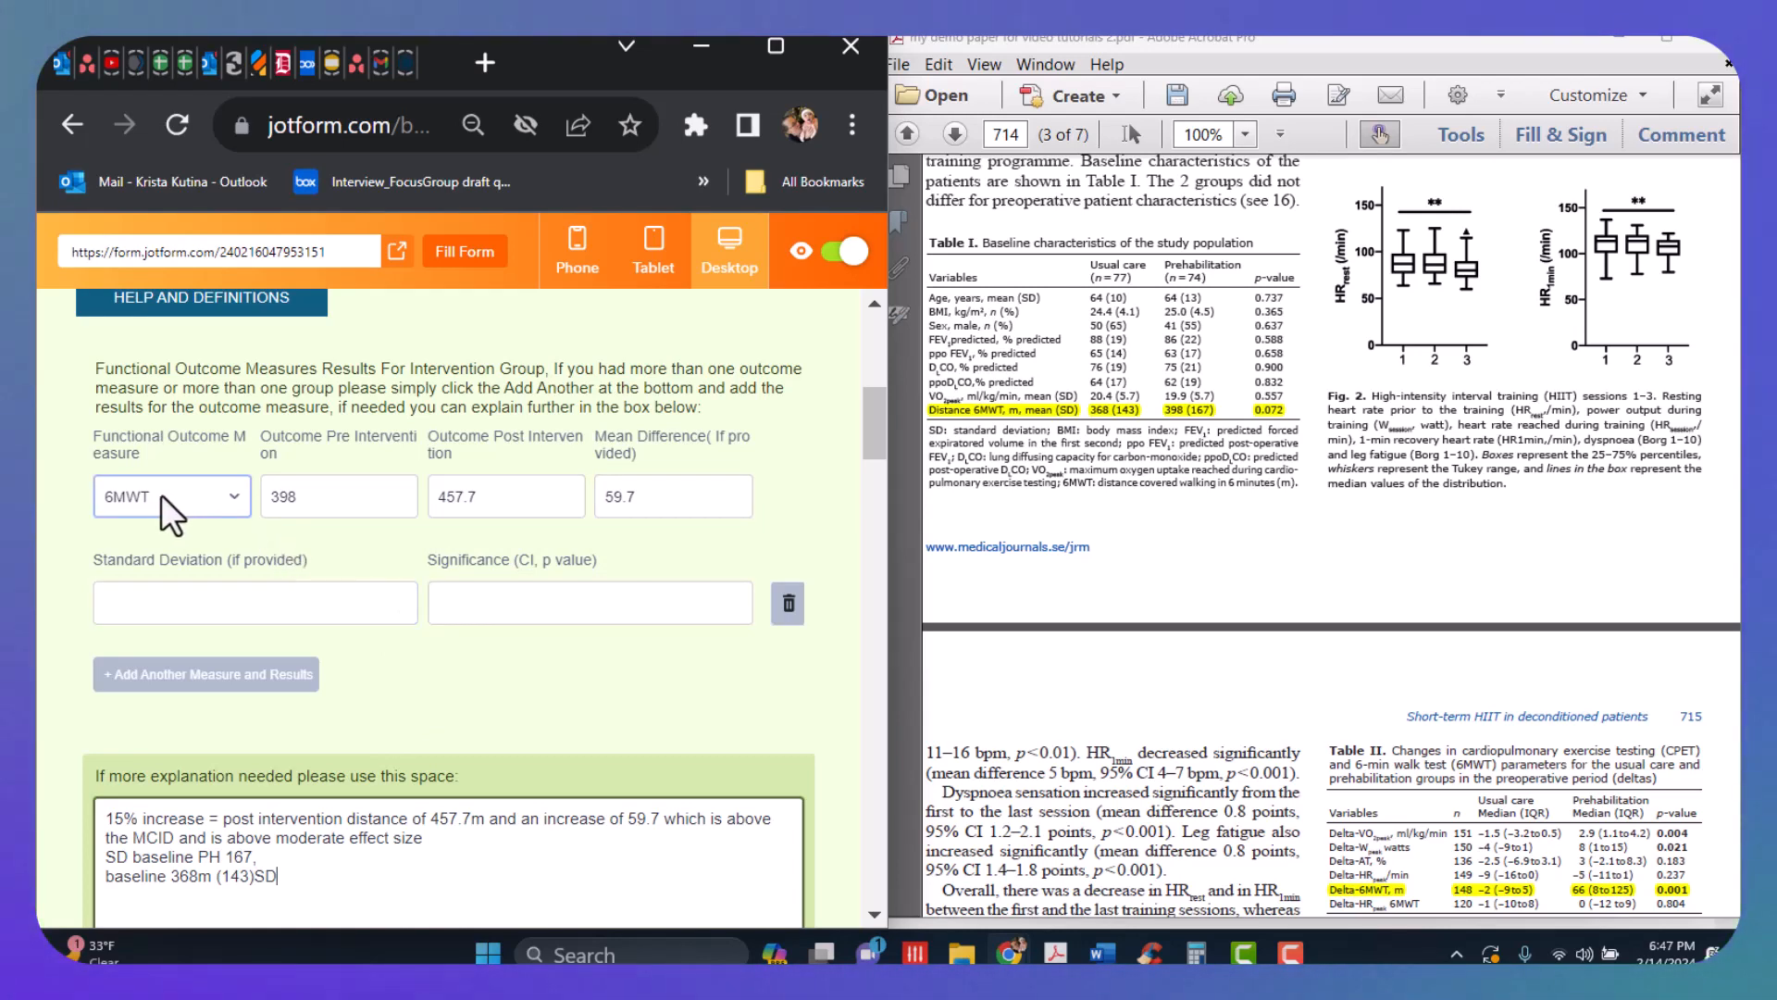
pyautogui.scroll(-5, 431, 791)
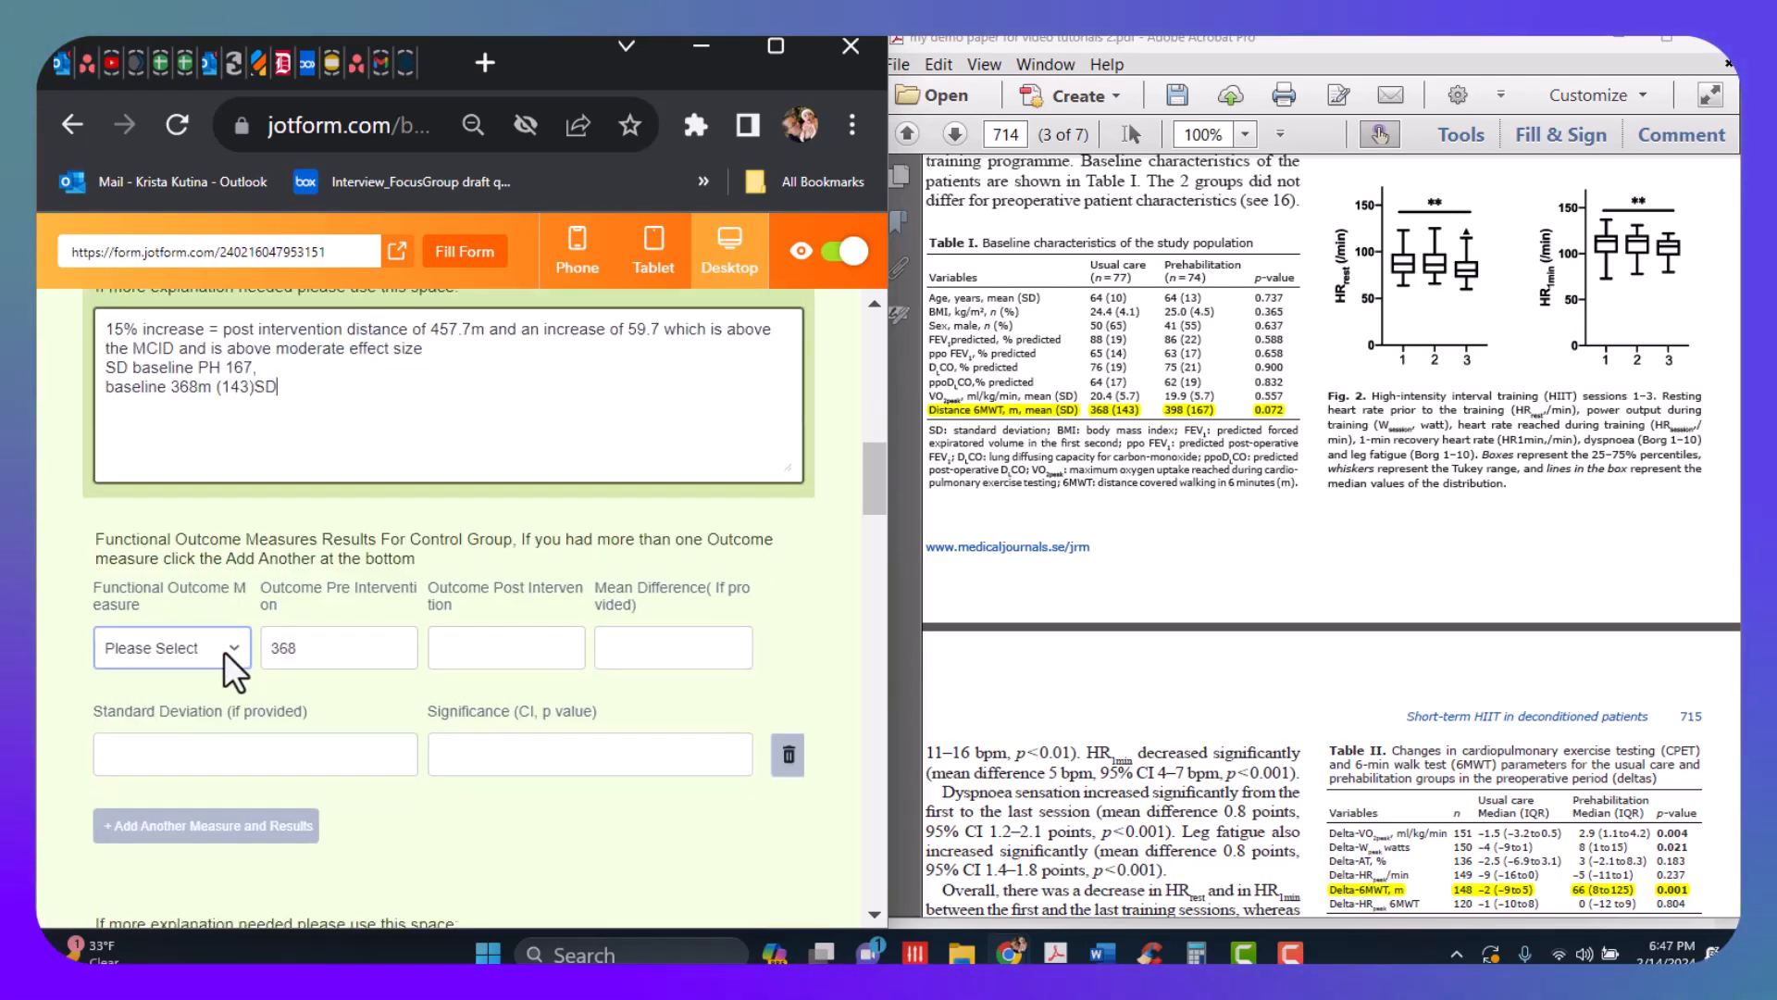
pyautogui.click(335, 650)
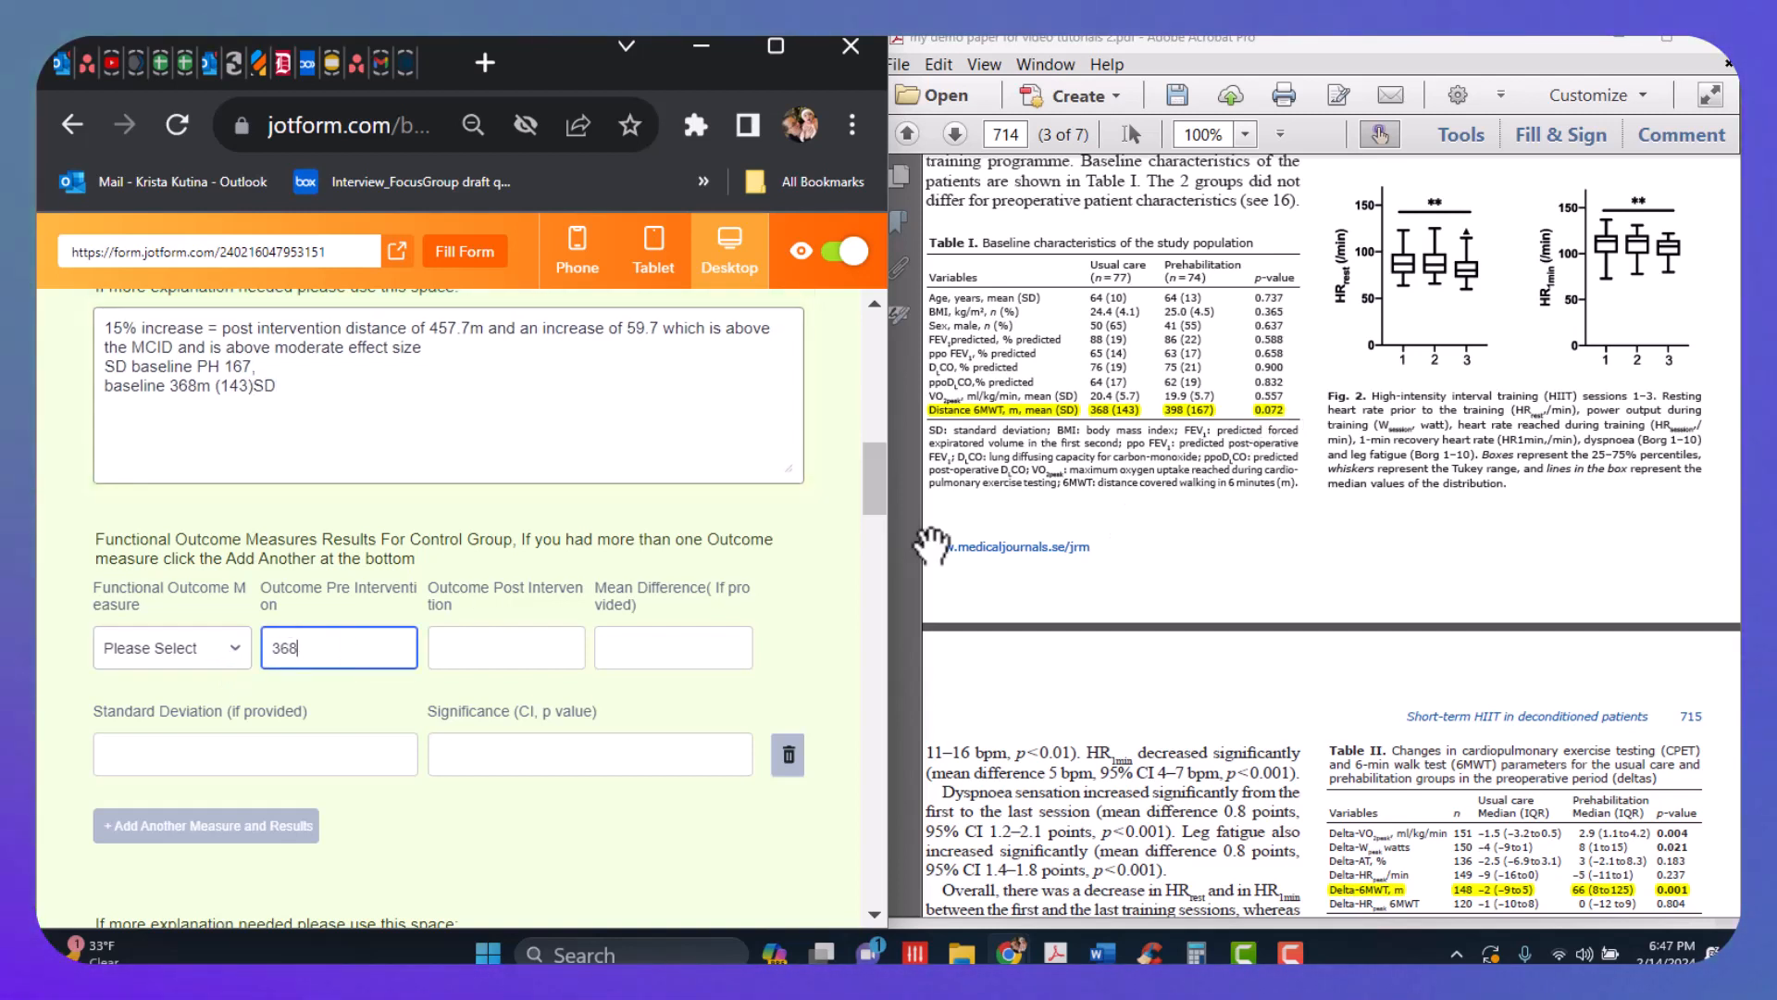
pyautogui.click(338, 759)
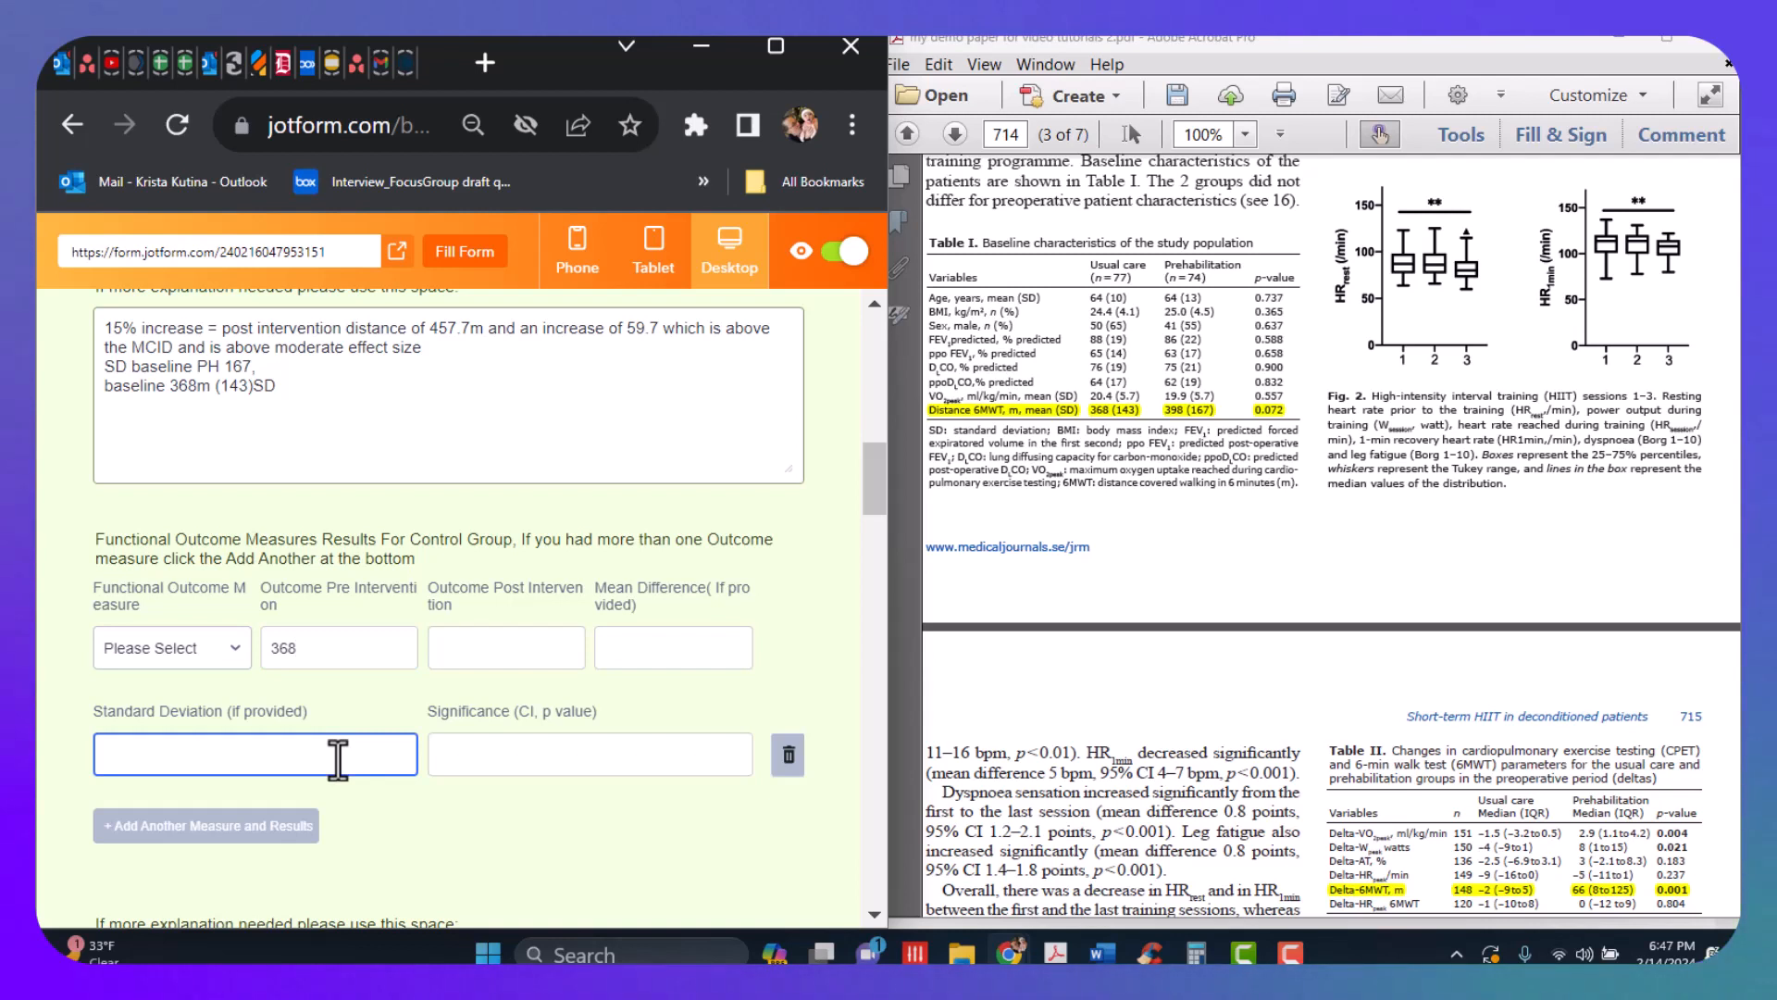
pyautogui.write('1')
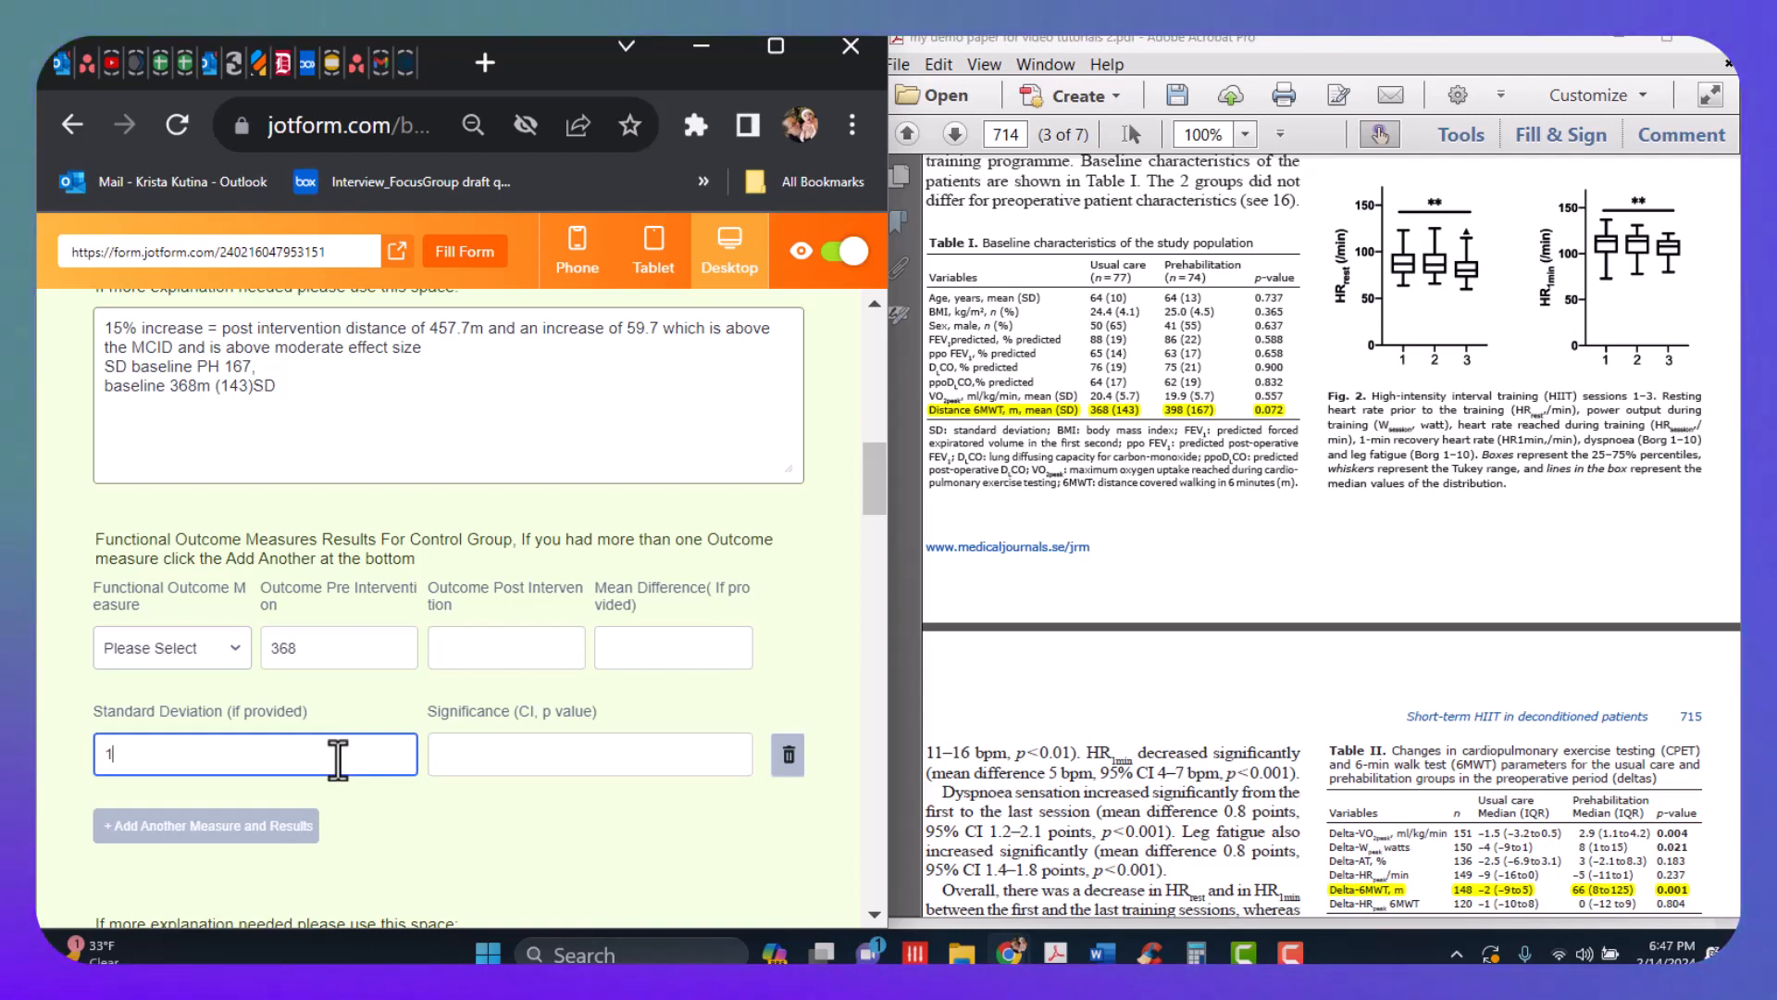
pyautogui.write('43')
# Compare the control group's explanation text with the Delta-6MWT row and the highlighted 6MWT result near the paper's Table II
pyautogui.click(467, 648)
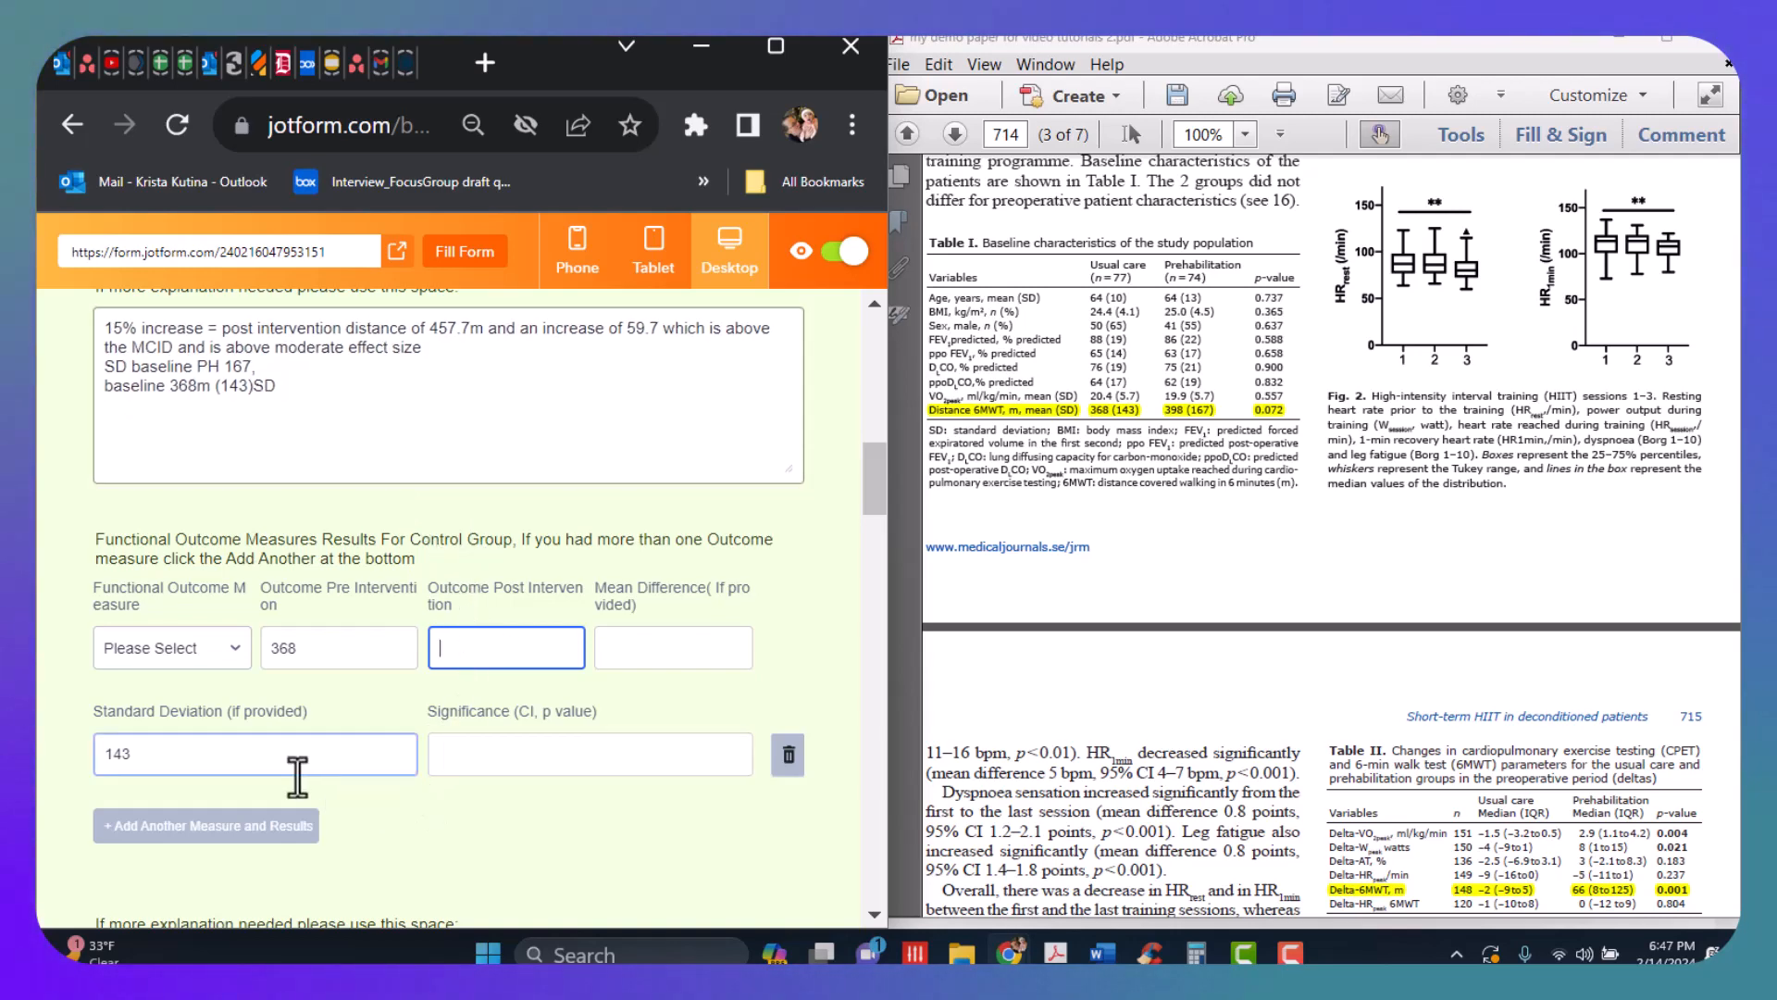
pyautogui.scroll(-3, 615, 884)
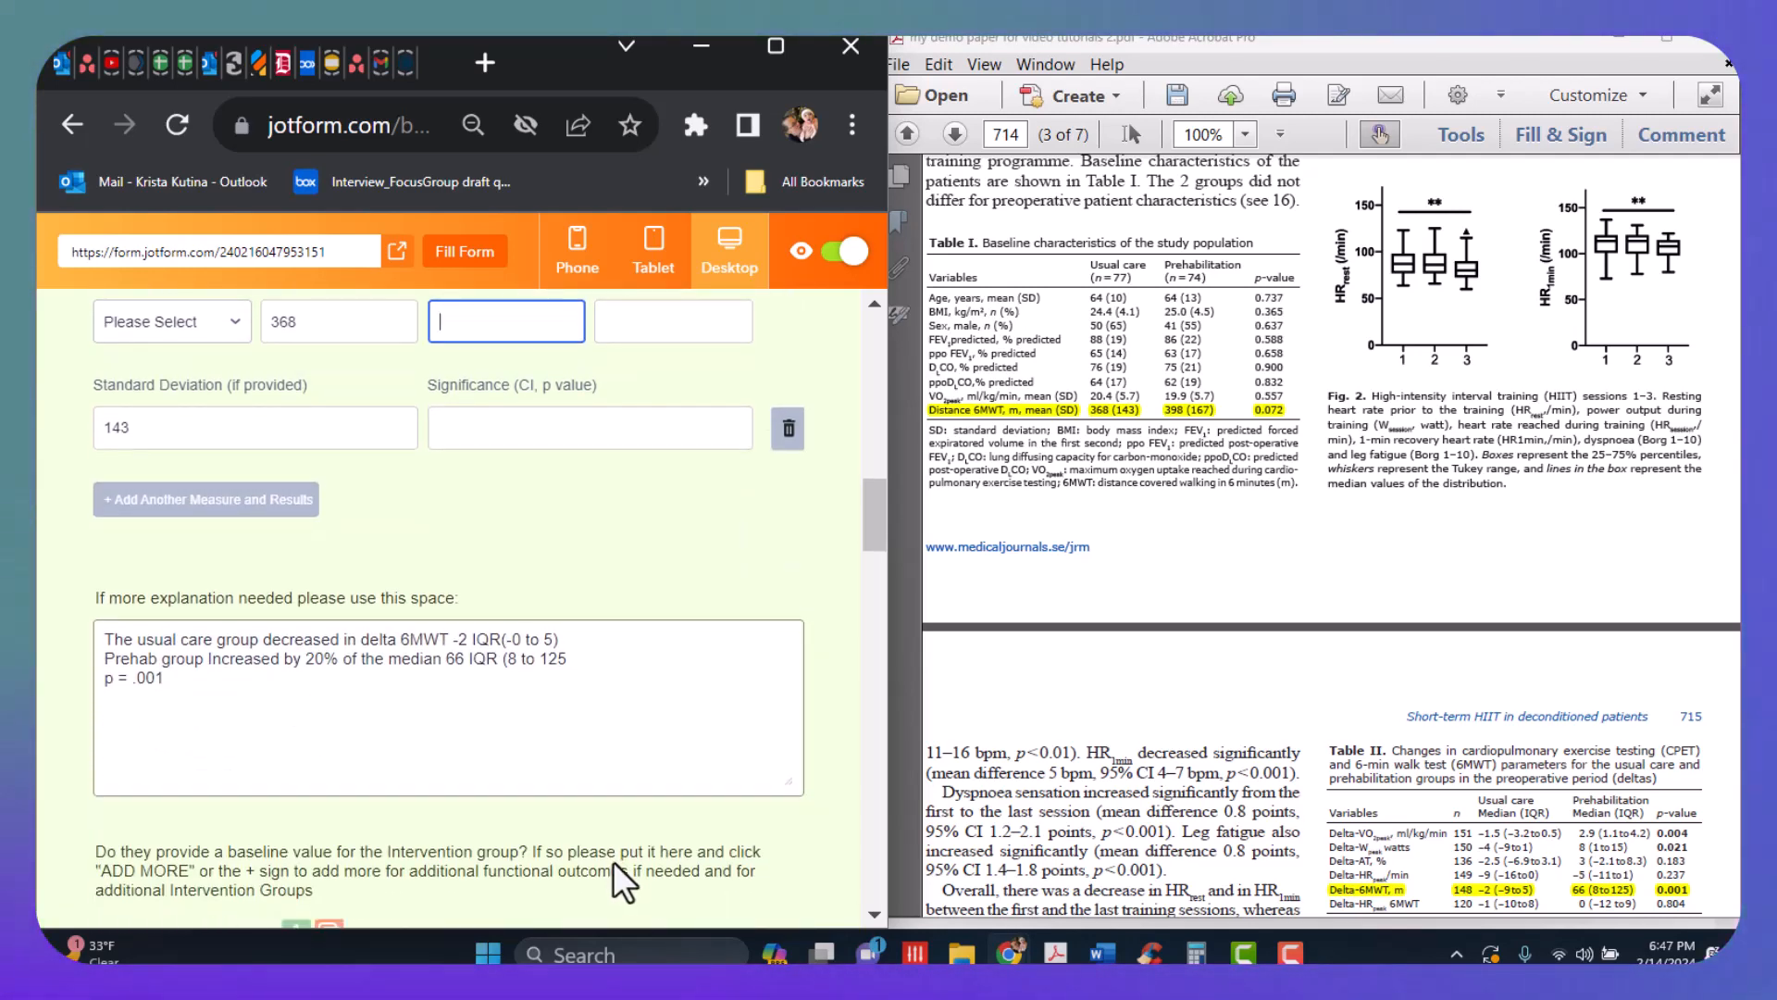
pyautogui.scroll(2, 595, 496)
pyautogui.click(596, 496)
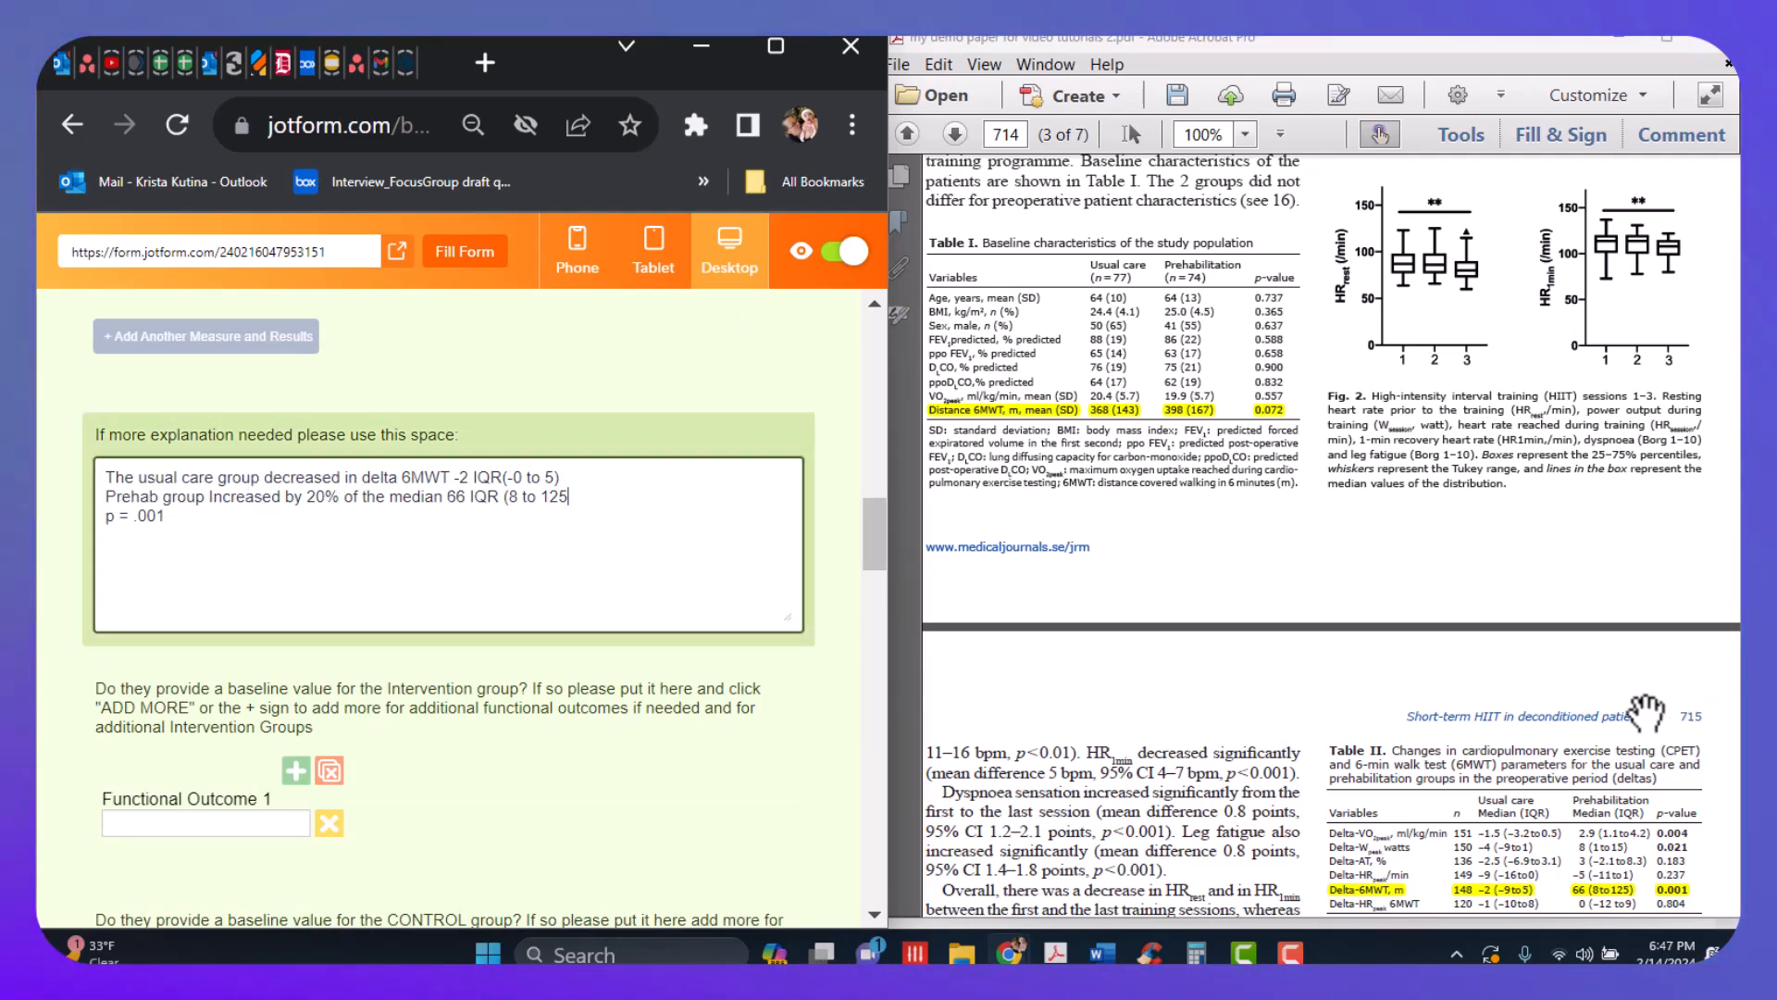
pyautogui.scroll(-5, 1644, 711)
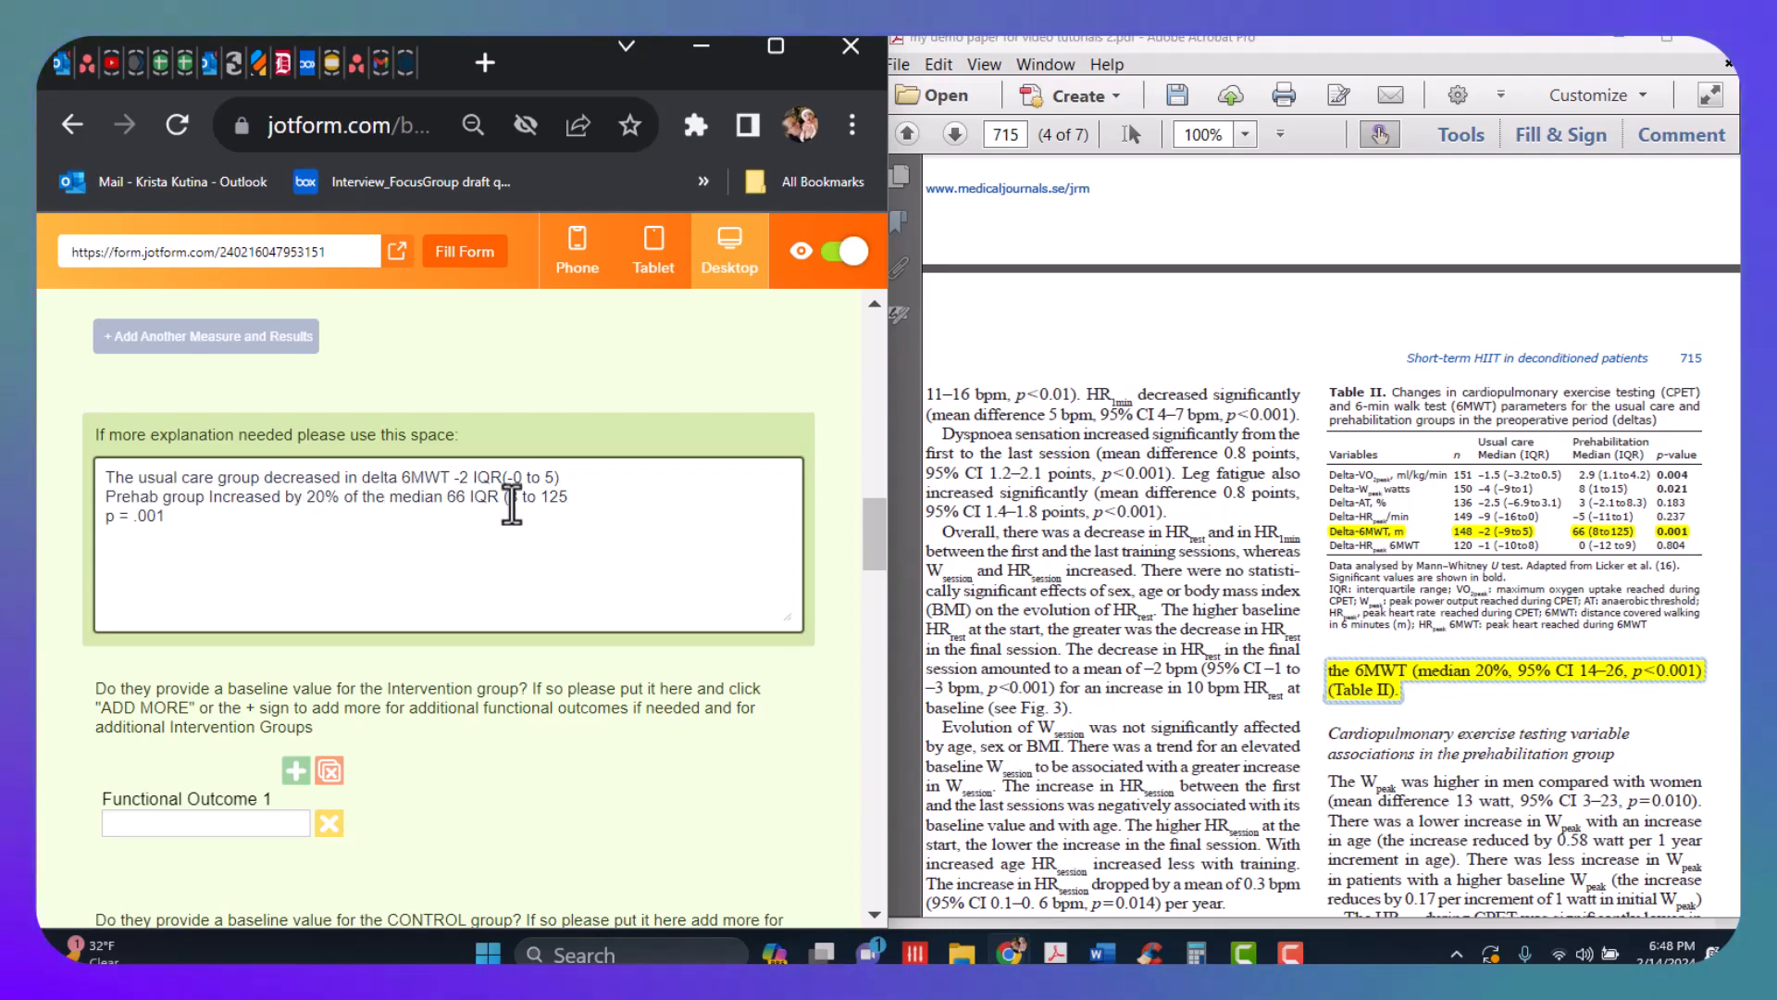
# Insert the line "PH group delta 66m(8-125) IQR p<.001" below the usual care sentence in the control group's explanation
pyautogui.click(604, 477)
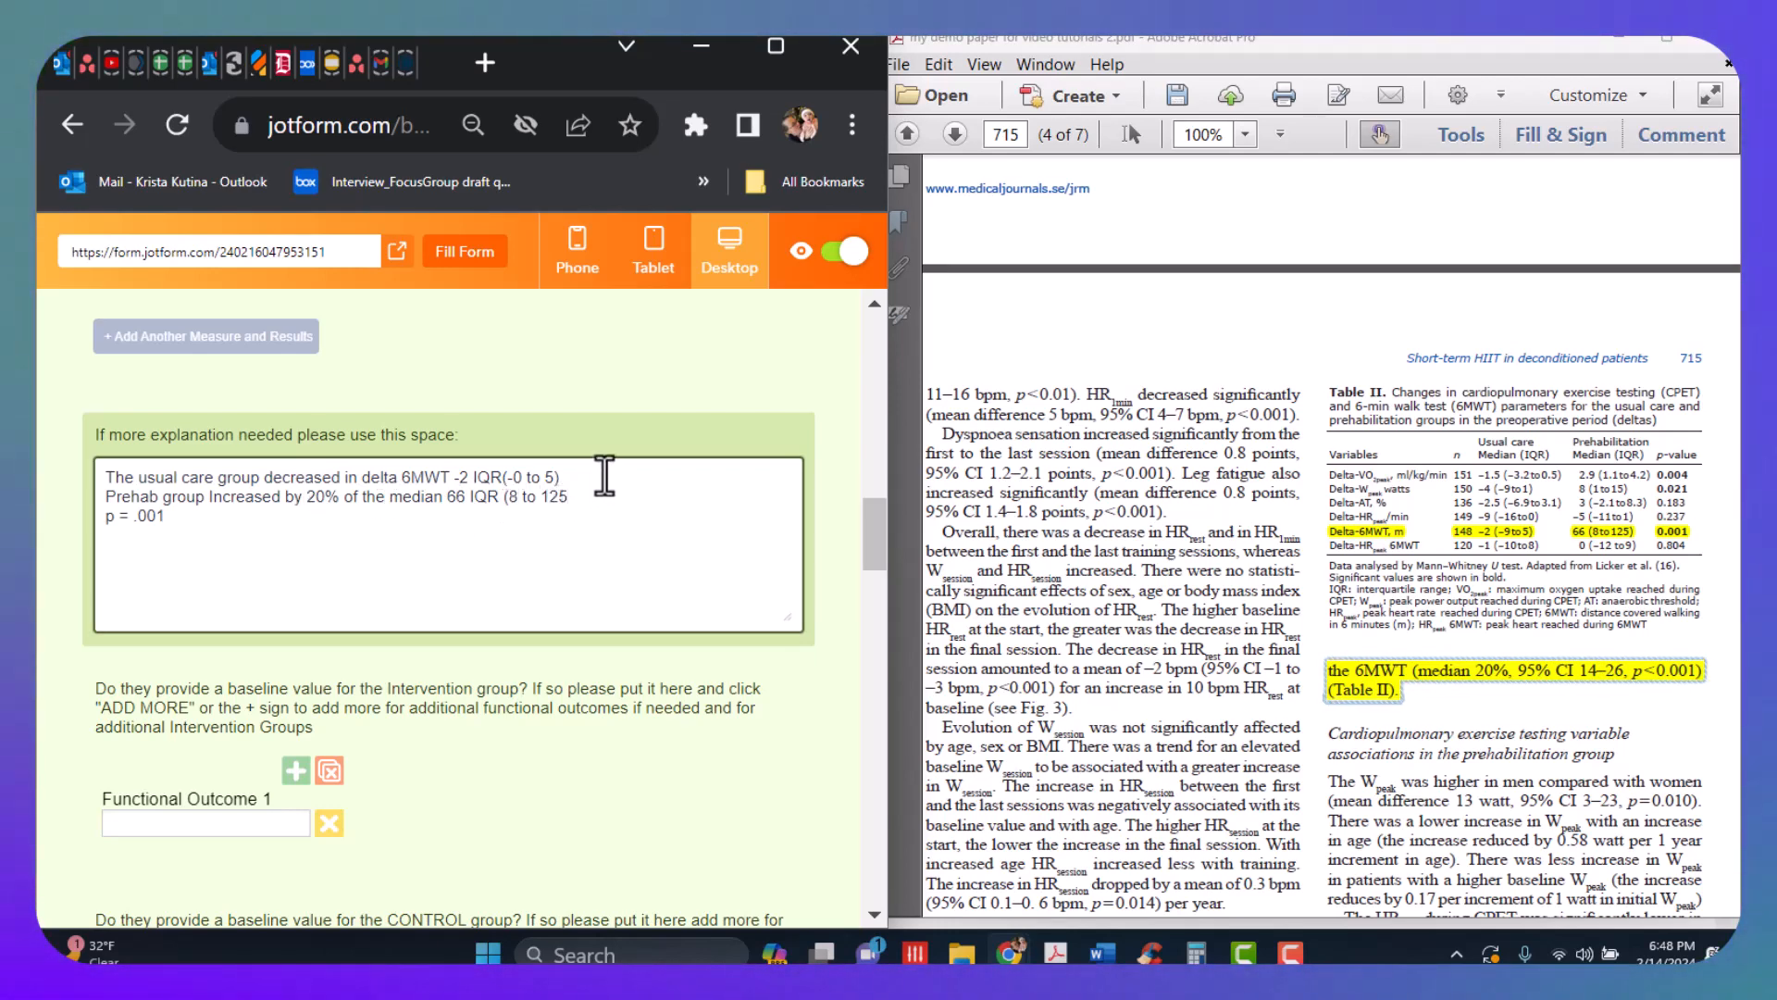
pyautogui.press('Return')
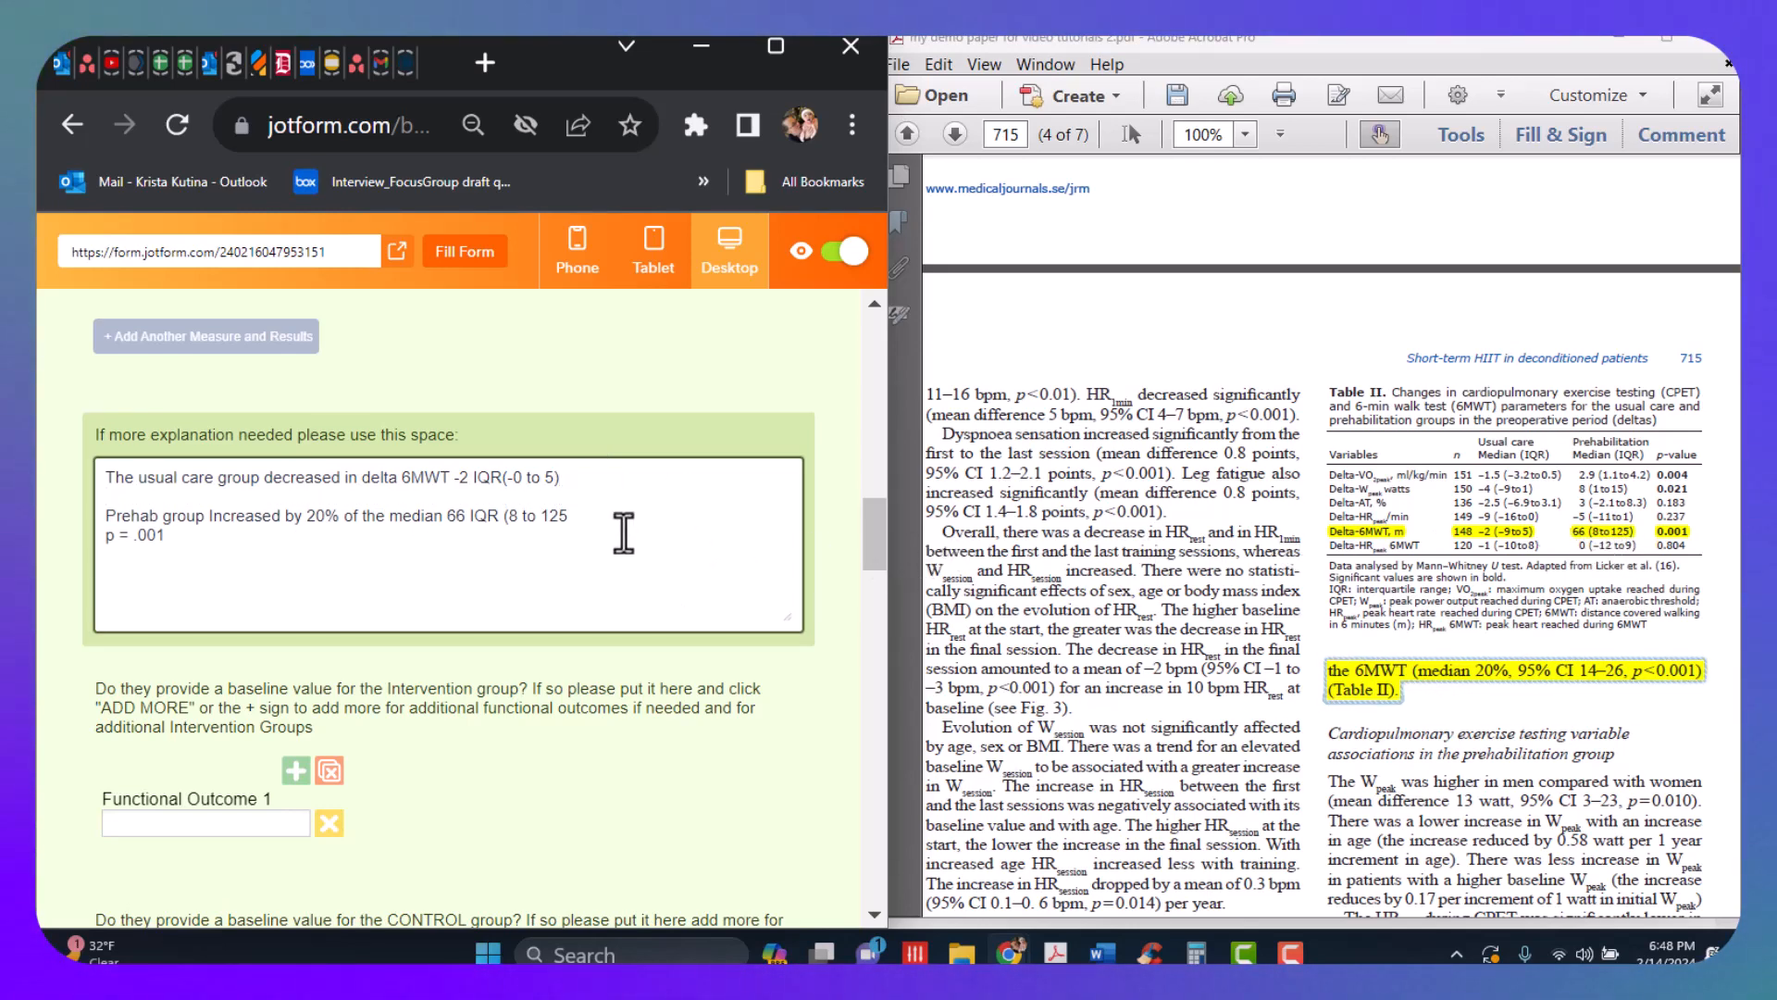
pyautogui.write('PH ')
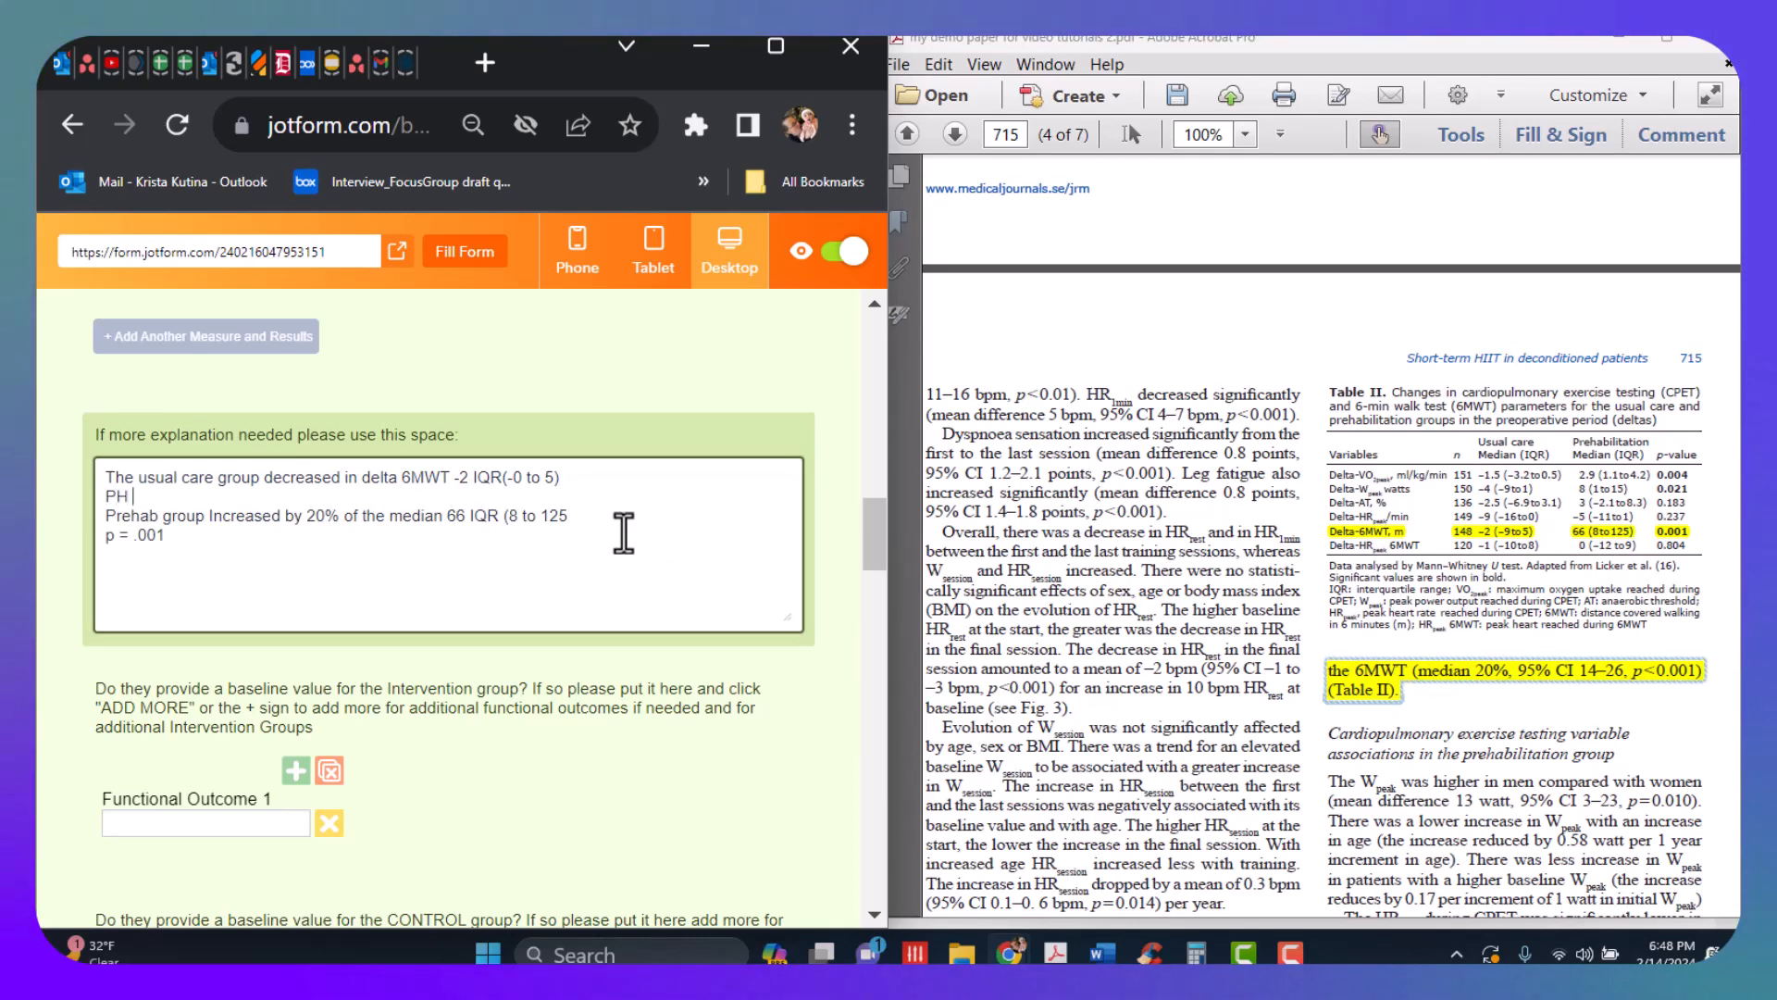
pyautogui.write('group delta')
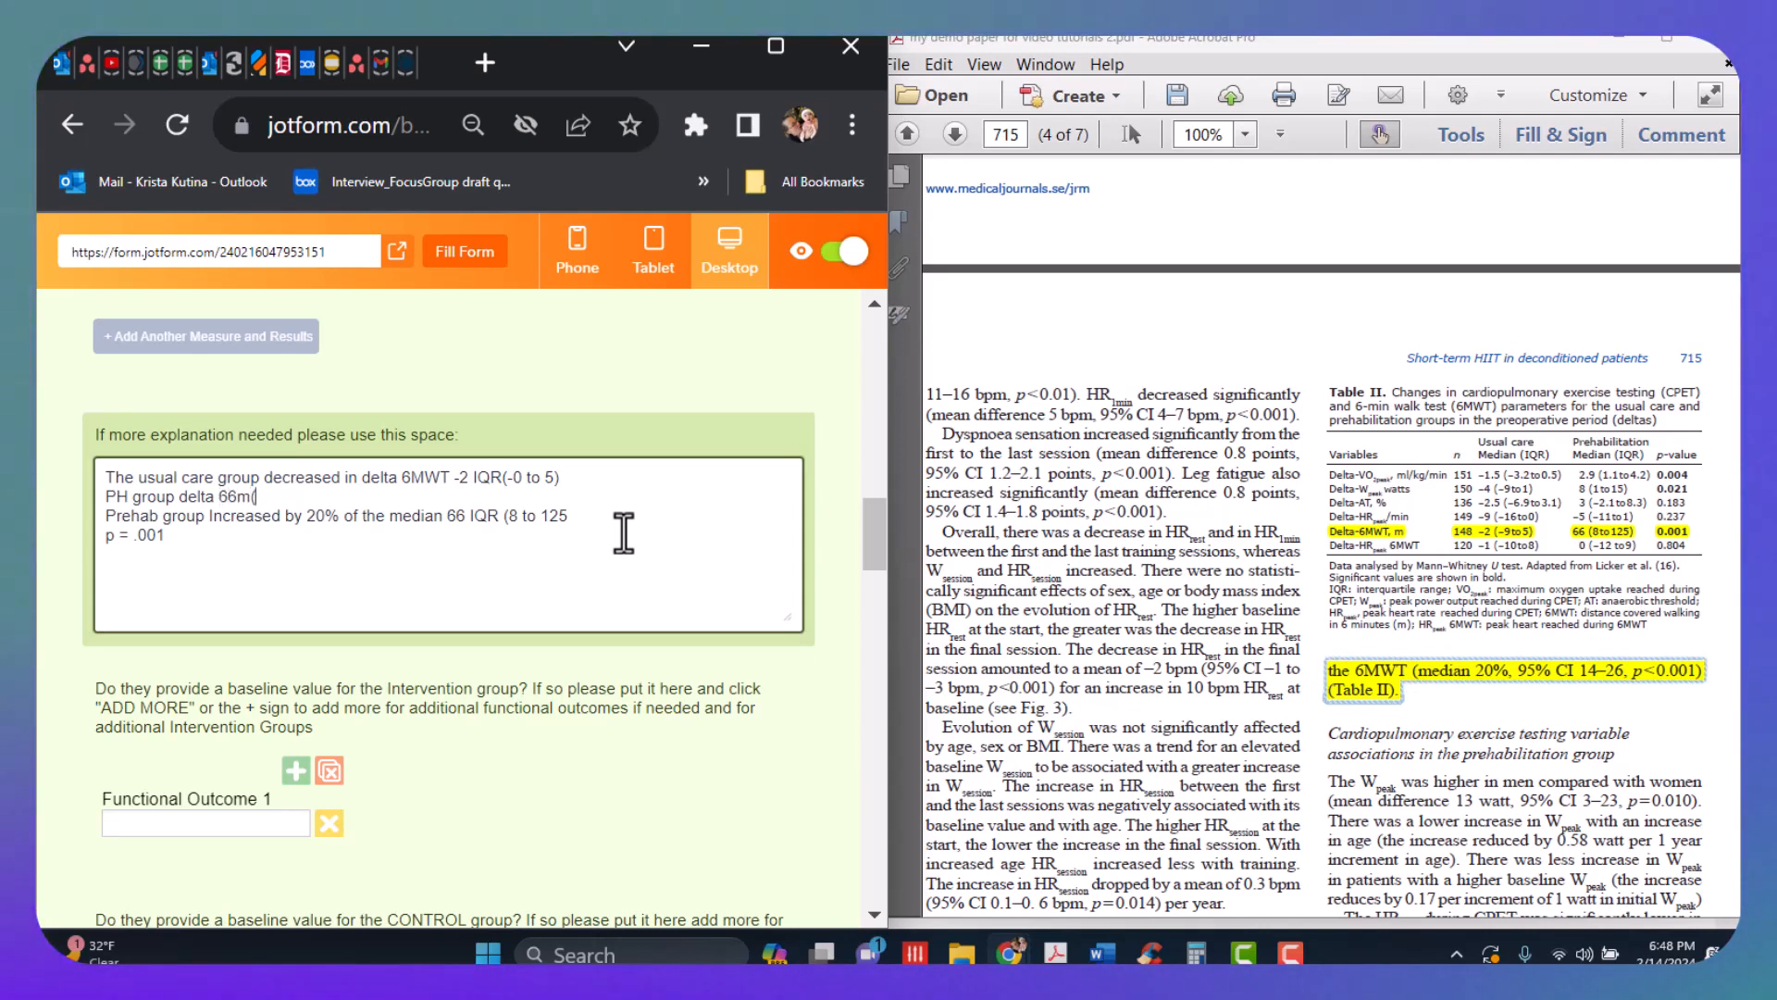
pyautogui.write('66m(8-1')
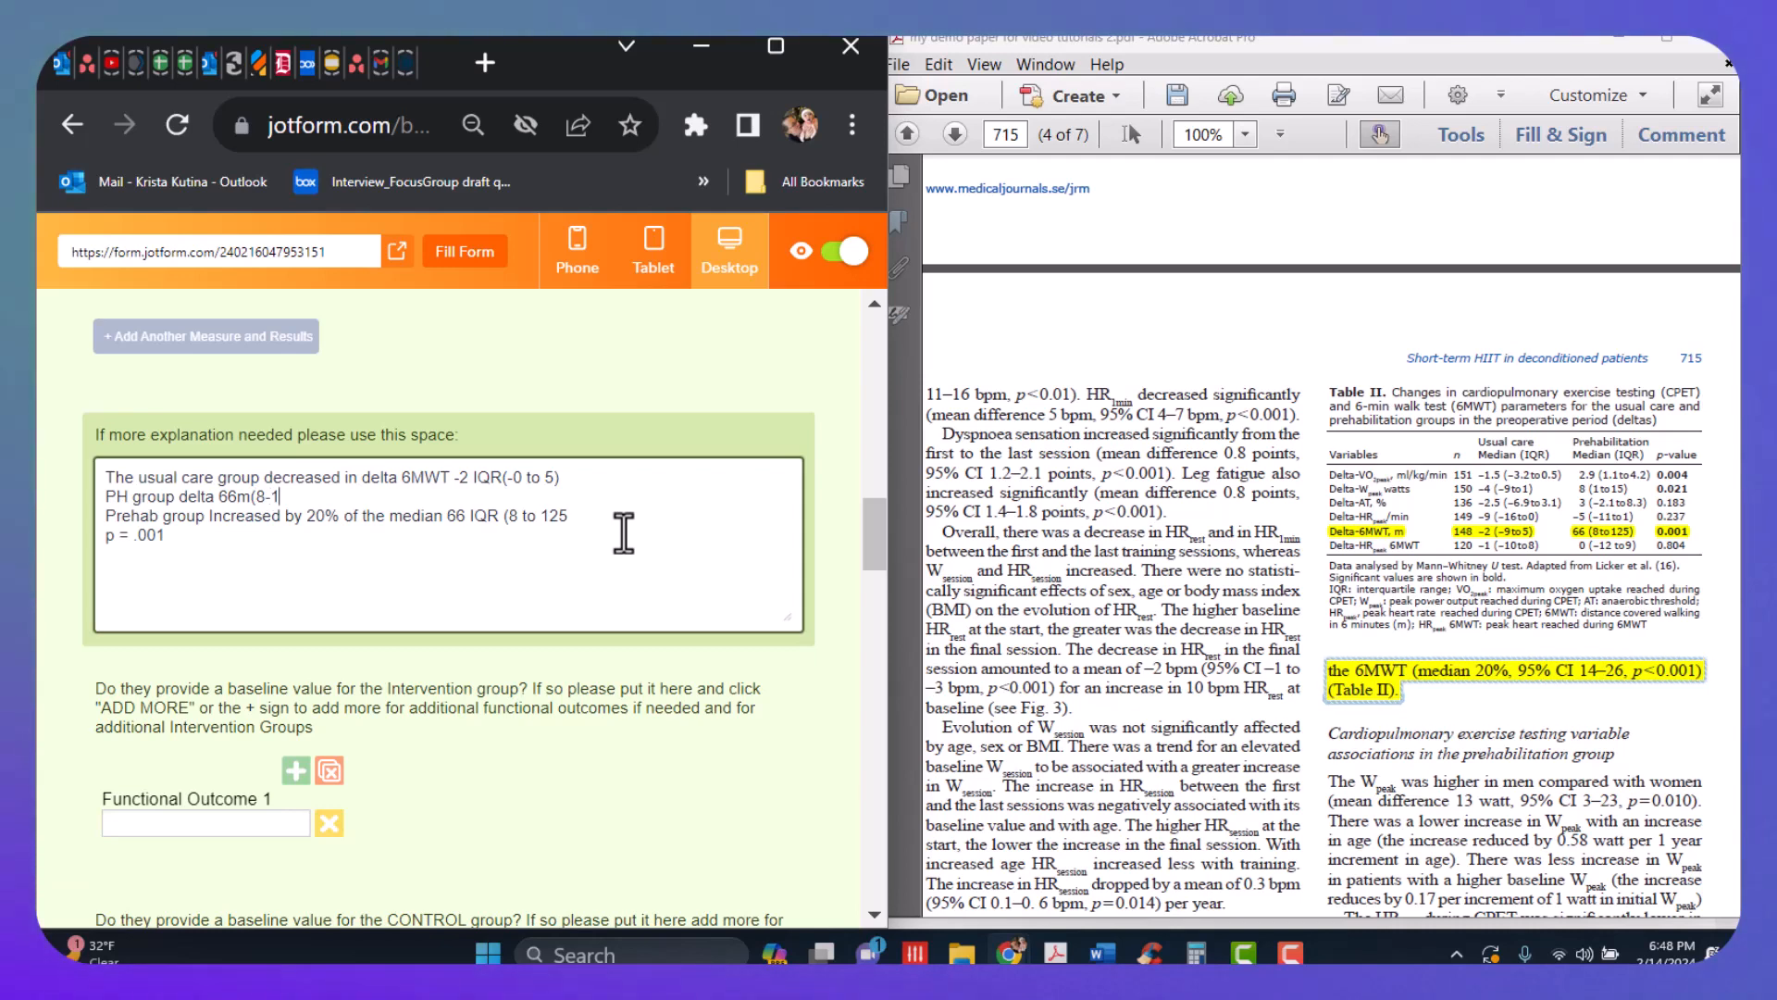
pyautogui.write('25) IQR')
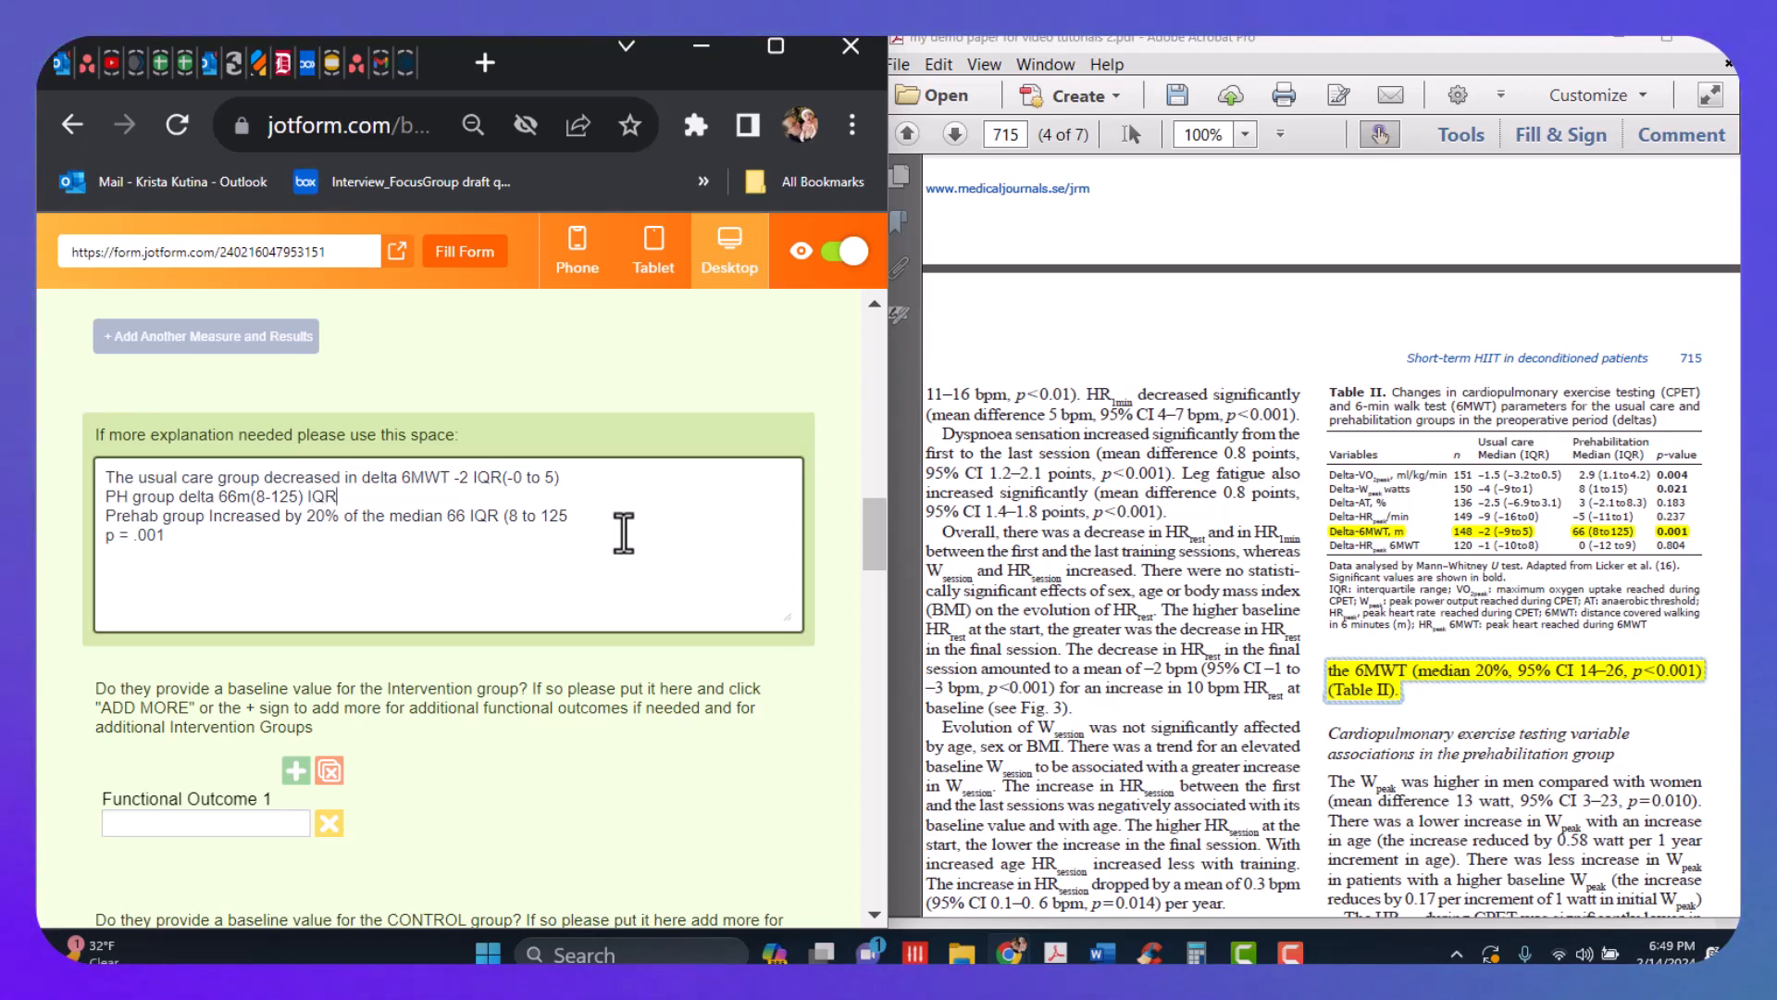
pyautogui.write('<')
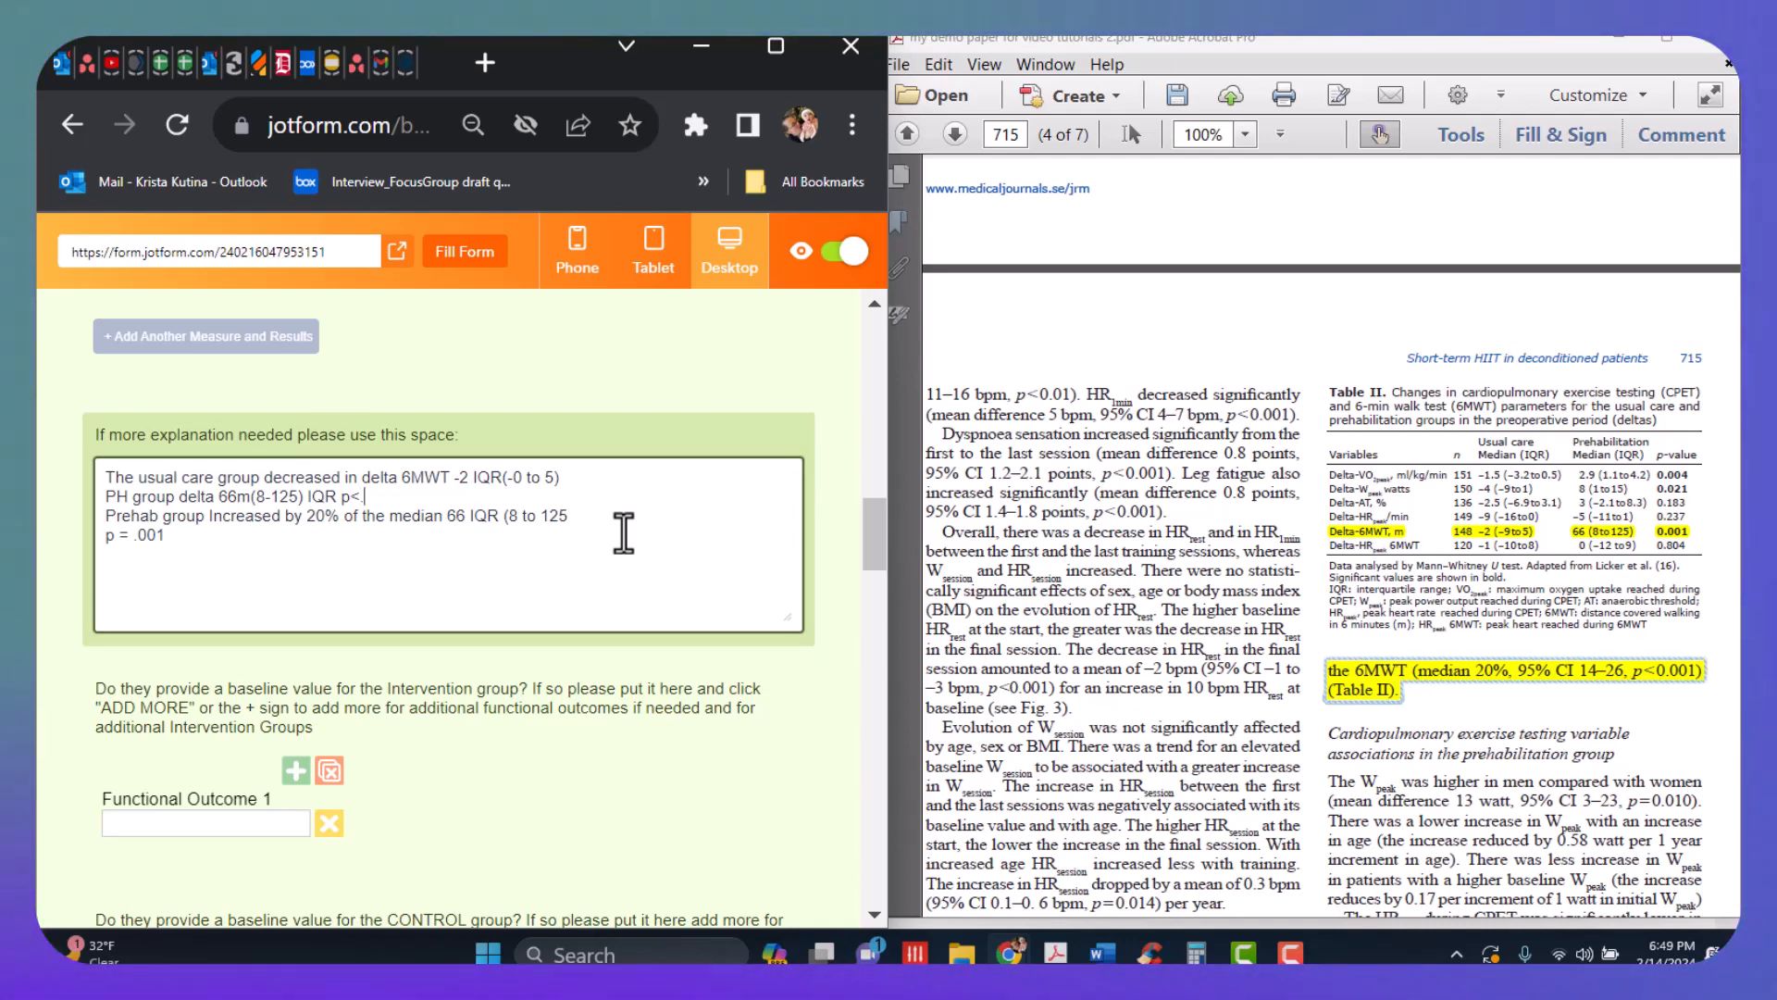
pyautogui.write('.001')
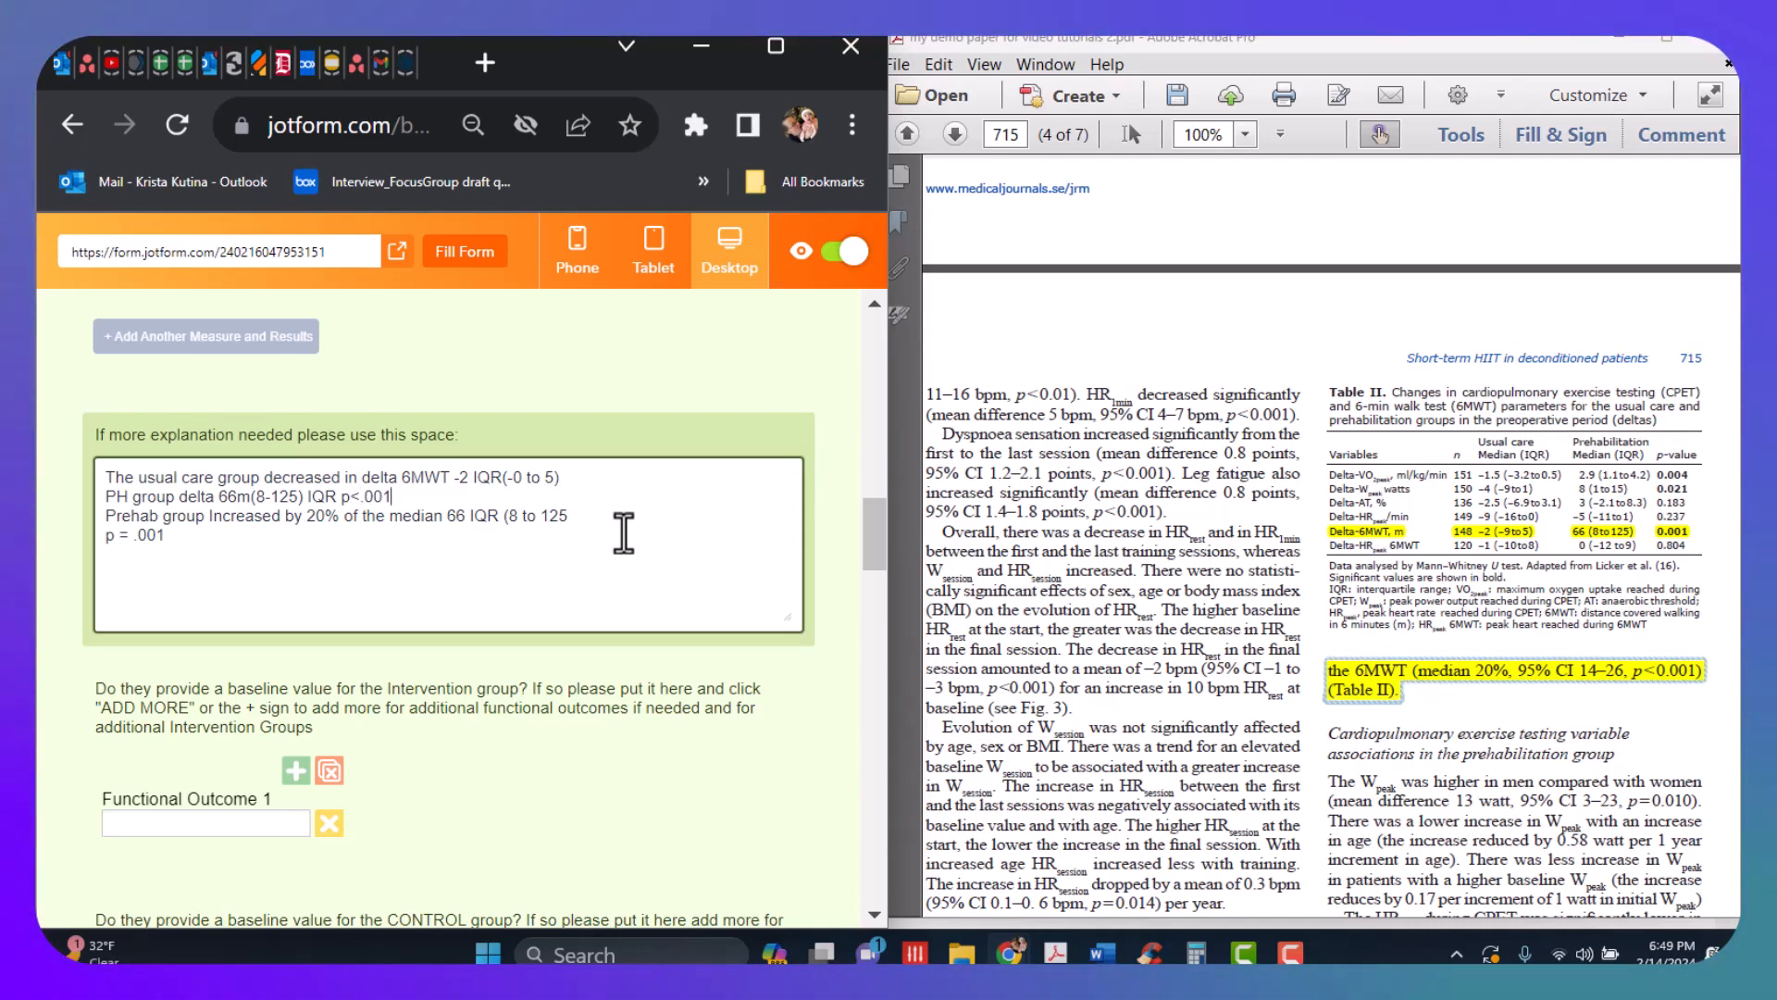
# Review both groups' result fields and explanations against the paper, and look through the remaining baseline and other outcome measure fields
pyautogui.scroll(3, 683, 463)
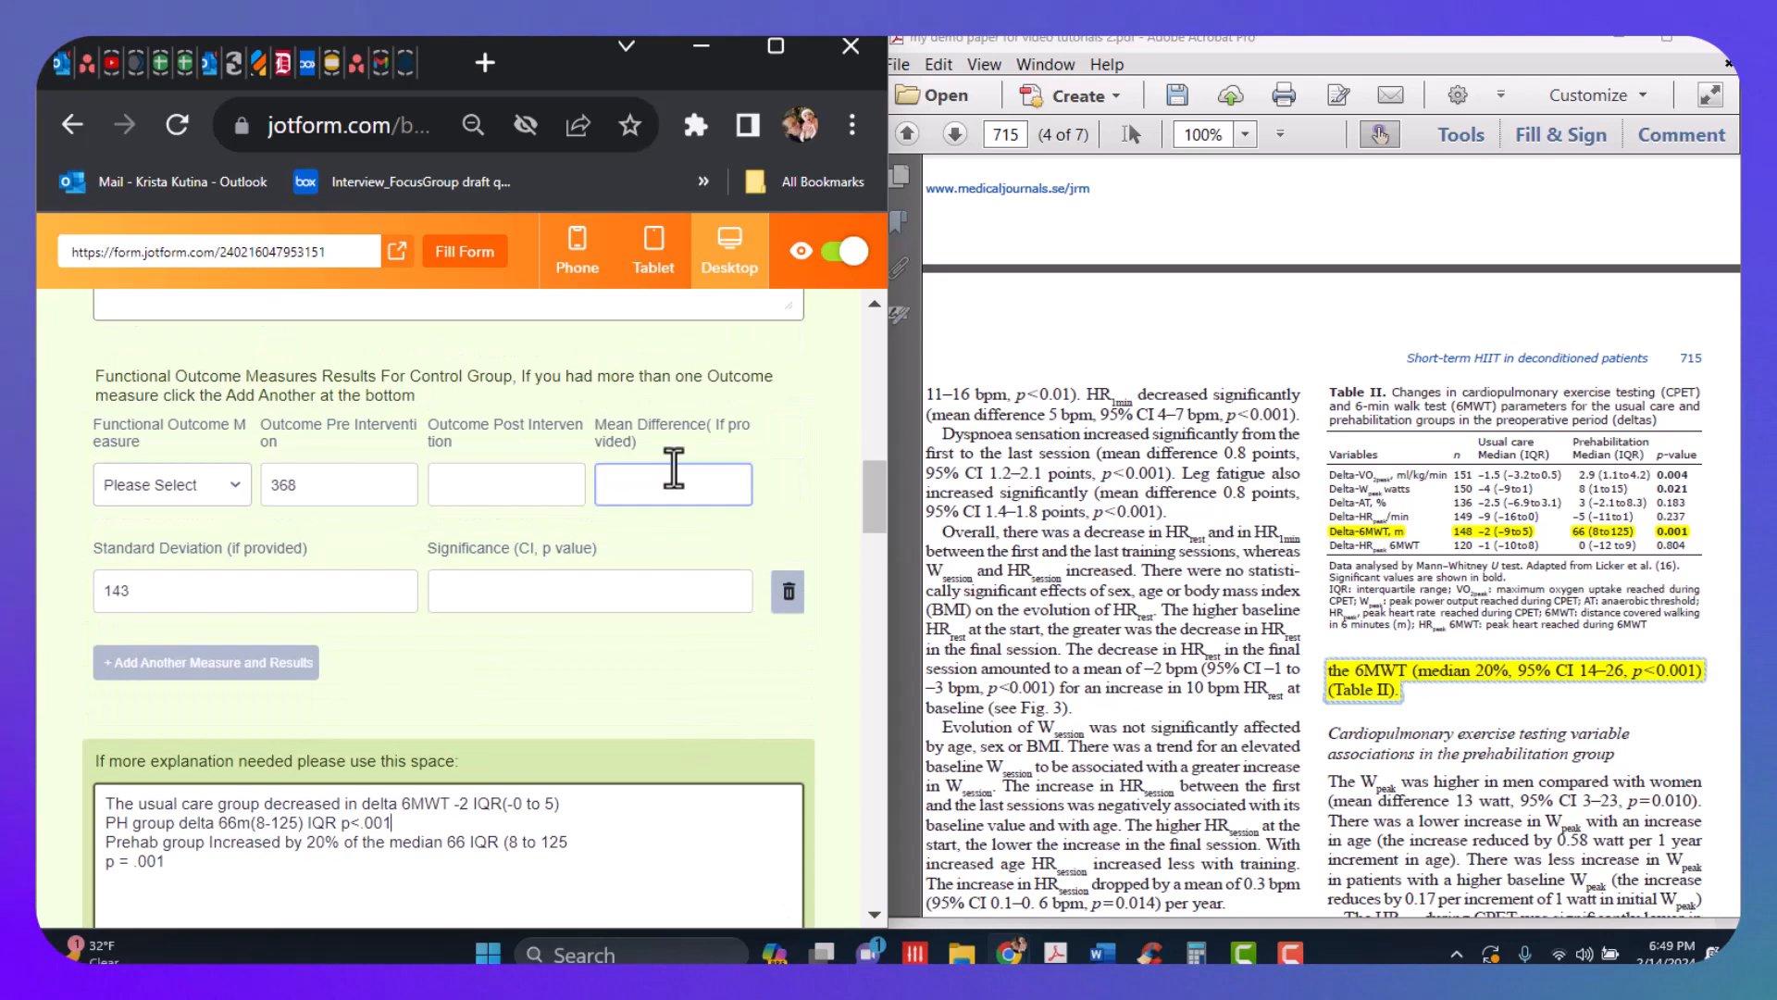
pyautogui.click(437, 486)
pyautogui.scroll(3, 396, 518)
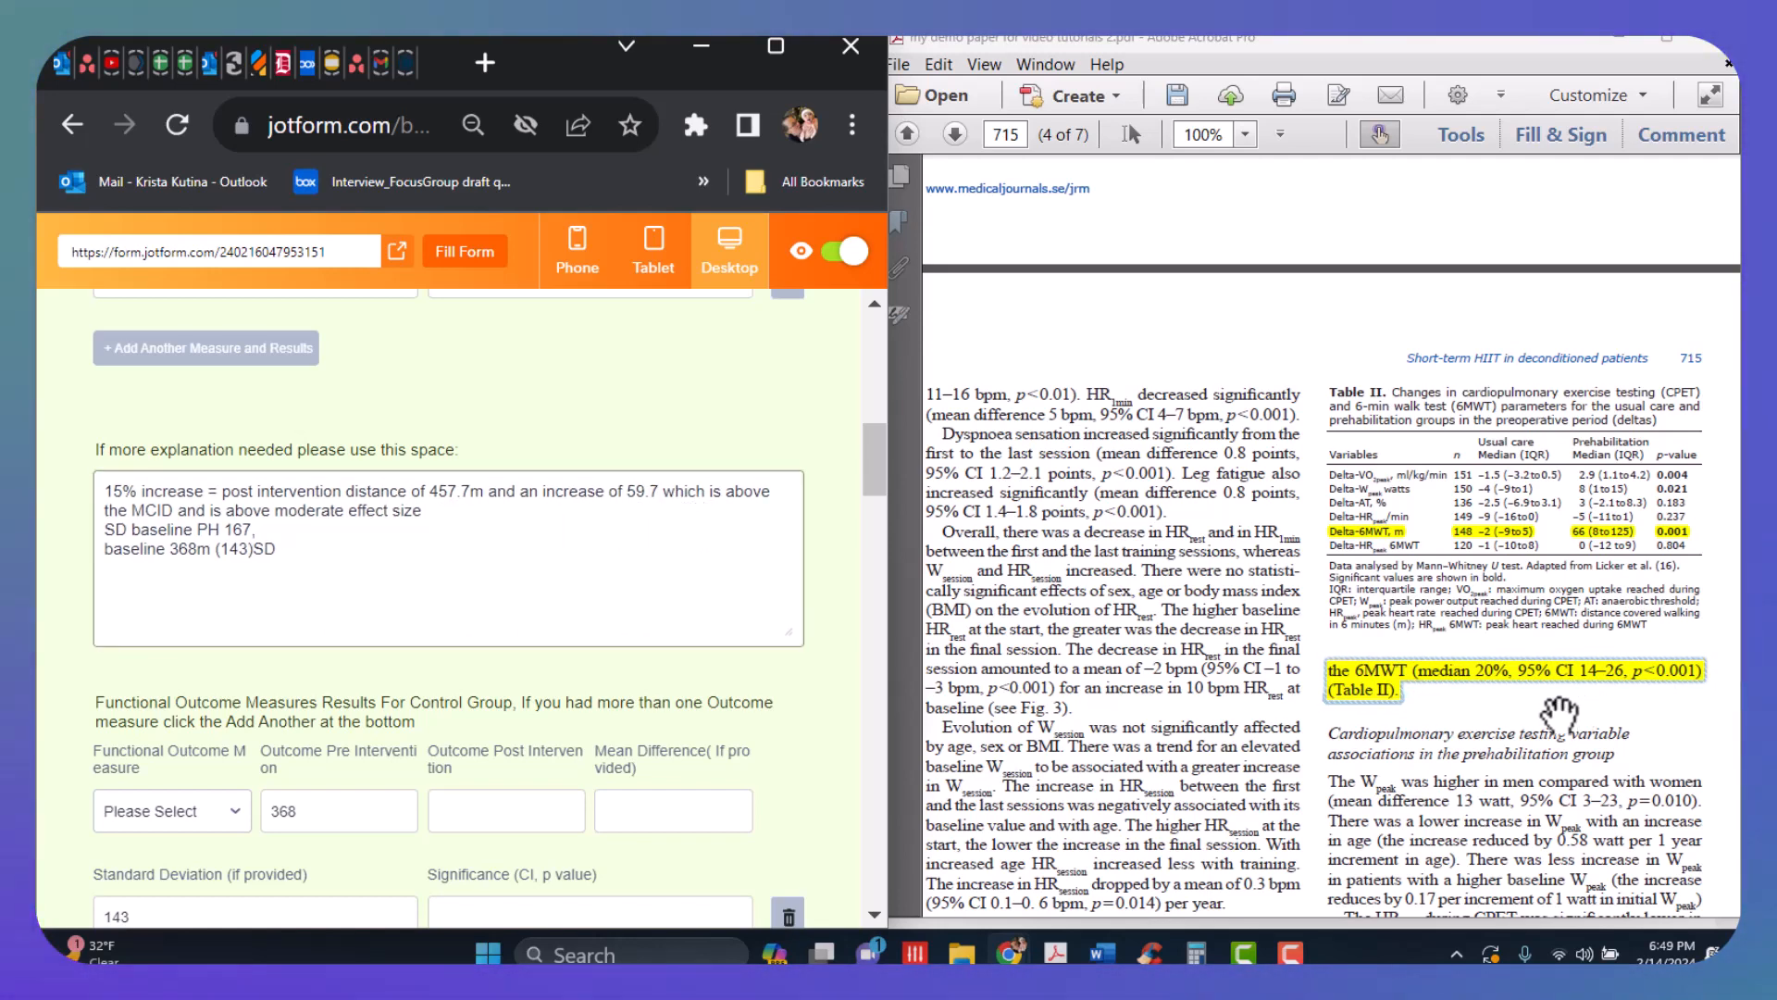
pyautogui.click(583, 533)
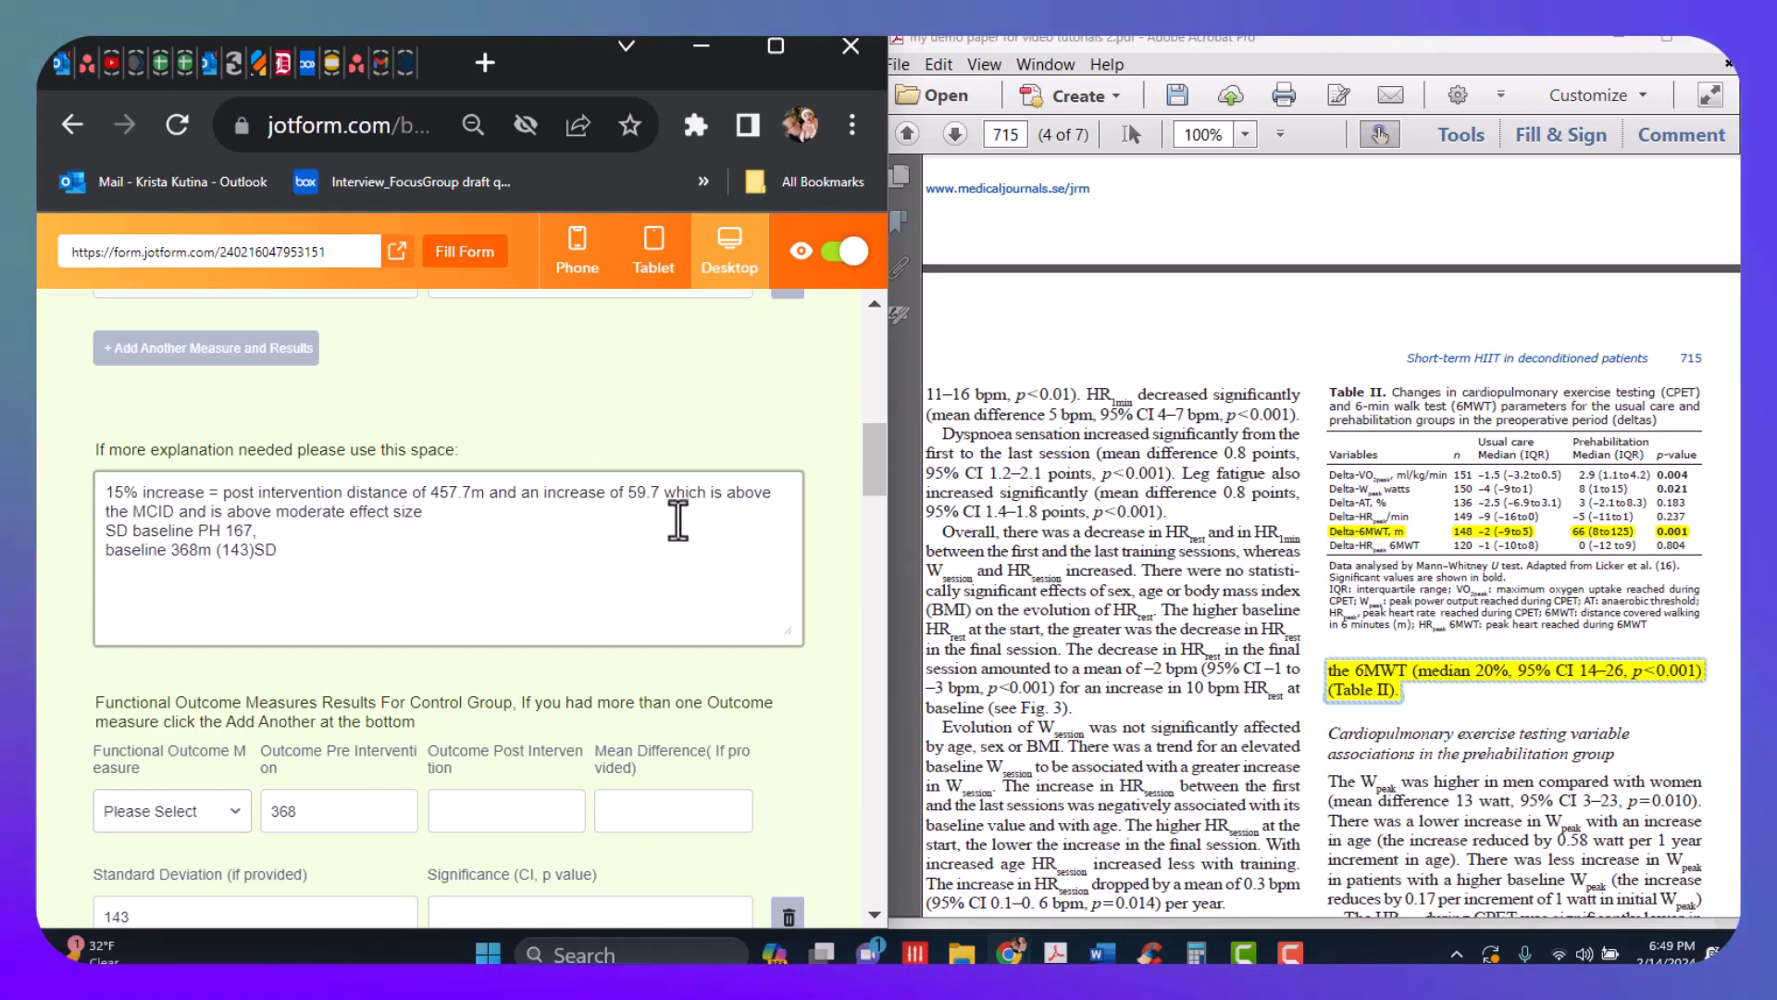
pyautogui.scroll(-5, 366, 525)
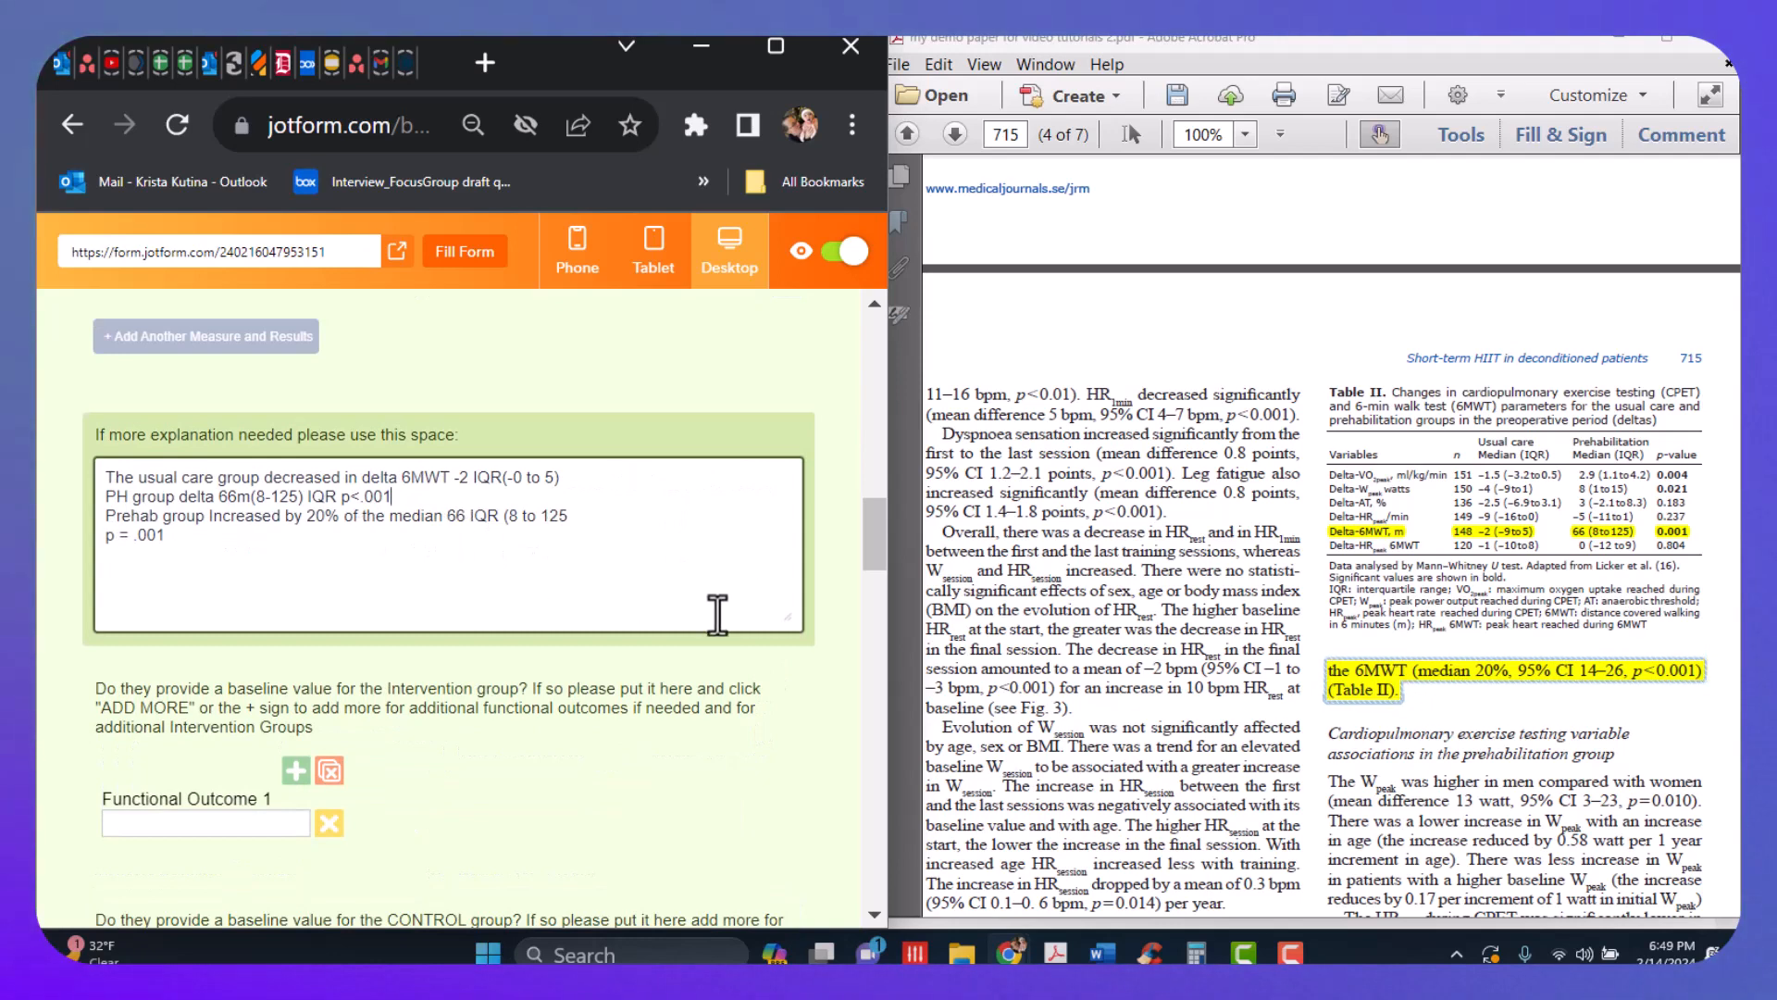
pyautogui.scroll(-5, 726, 619)
pyautogui.scroll(-10, 729, 618)
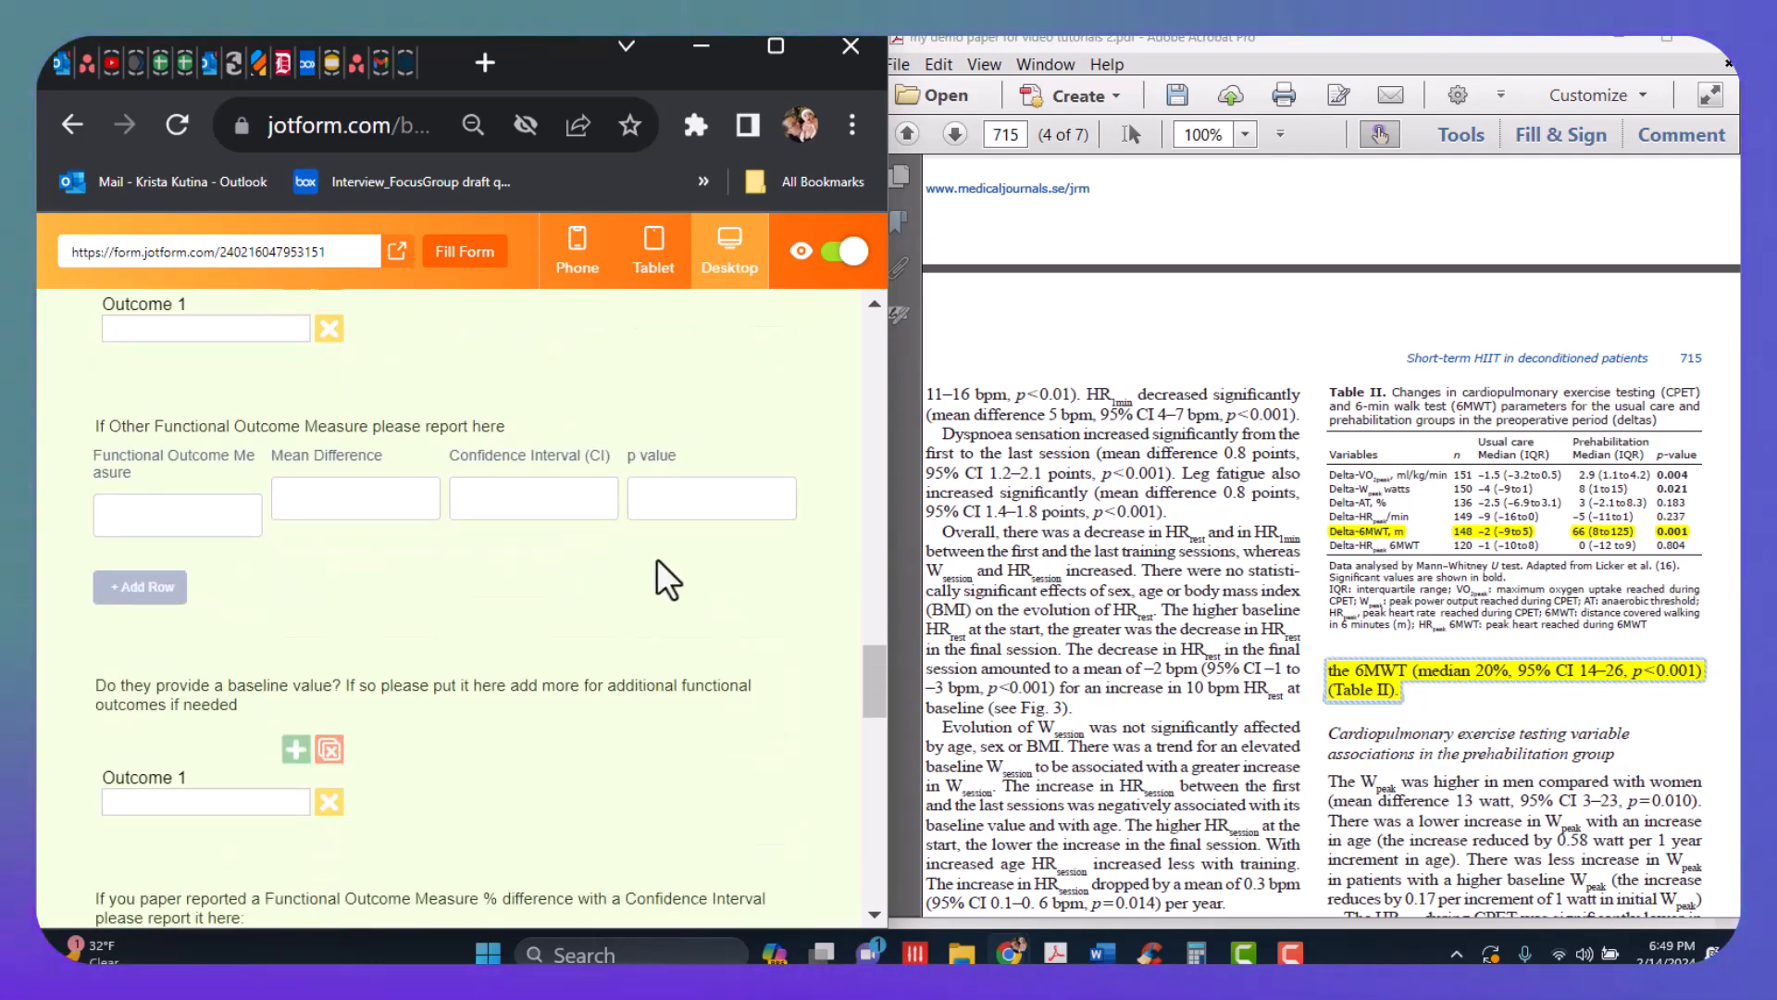
# Check the measure, median, CI and p value entries in the 6MWT median row against the paper's highlighted 6MWT result
pyautogui.click(409, 503)
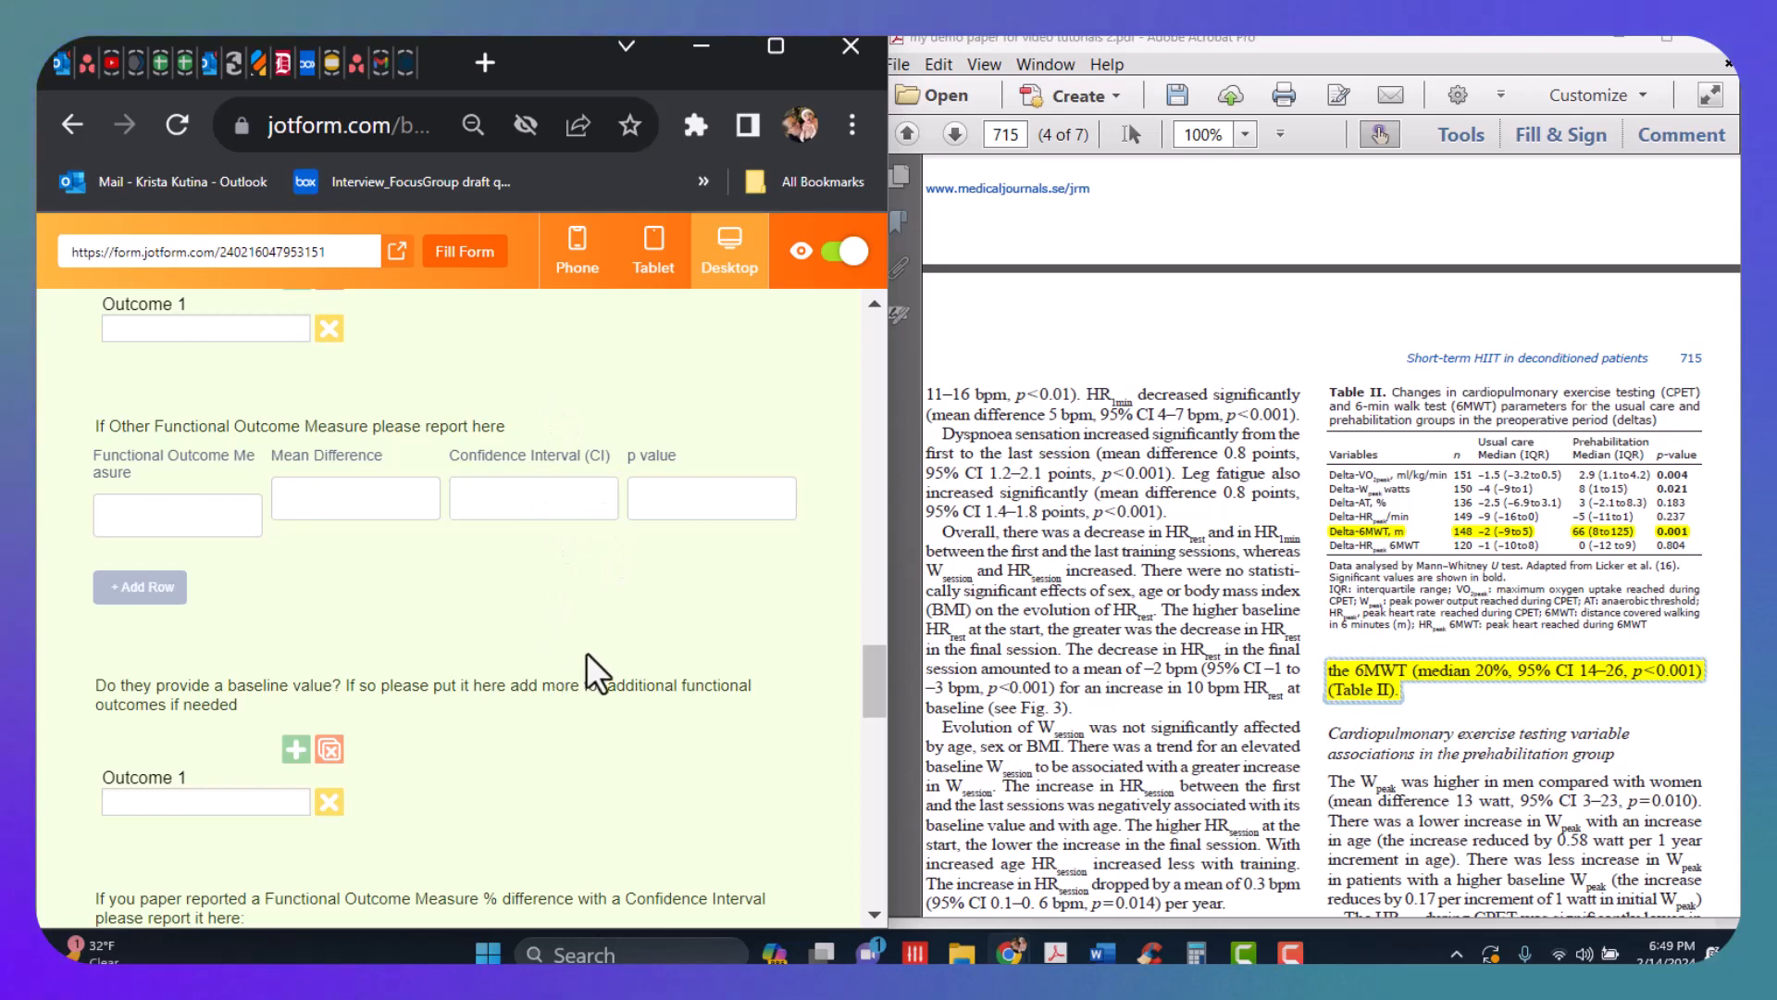
pyautogui.scroll(-4, 589, 652)
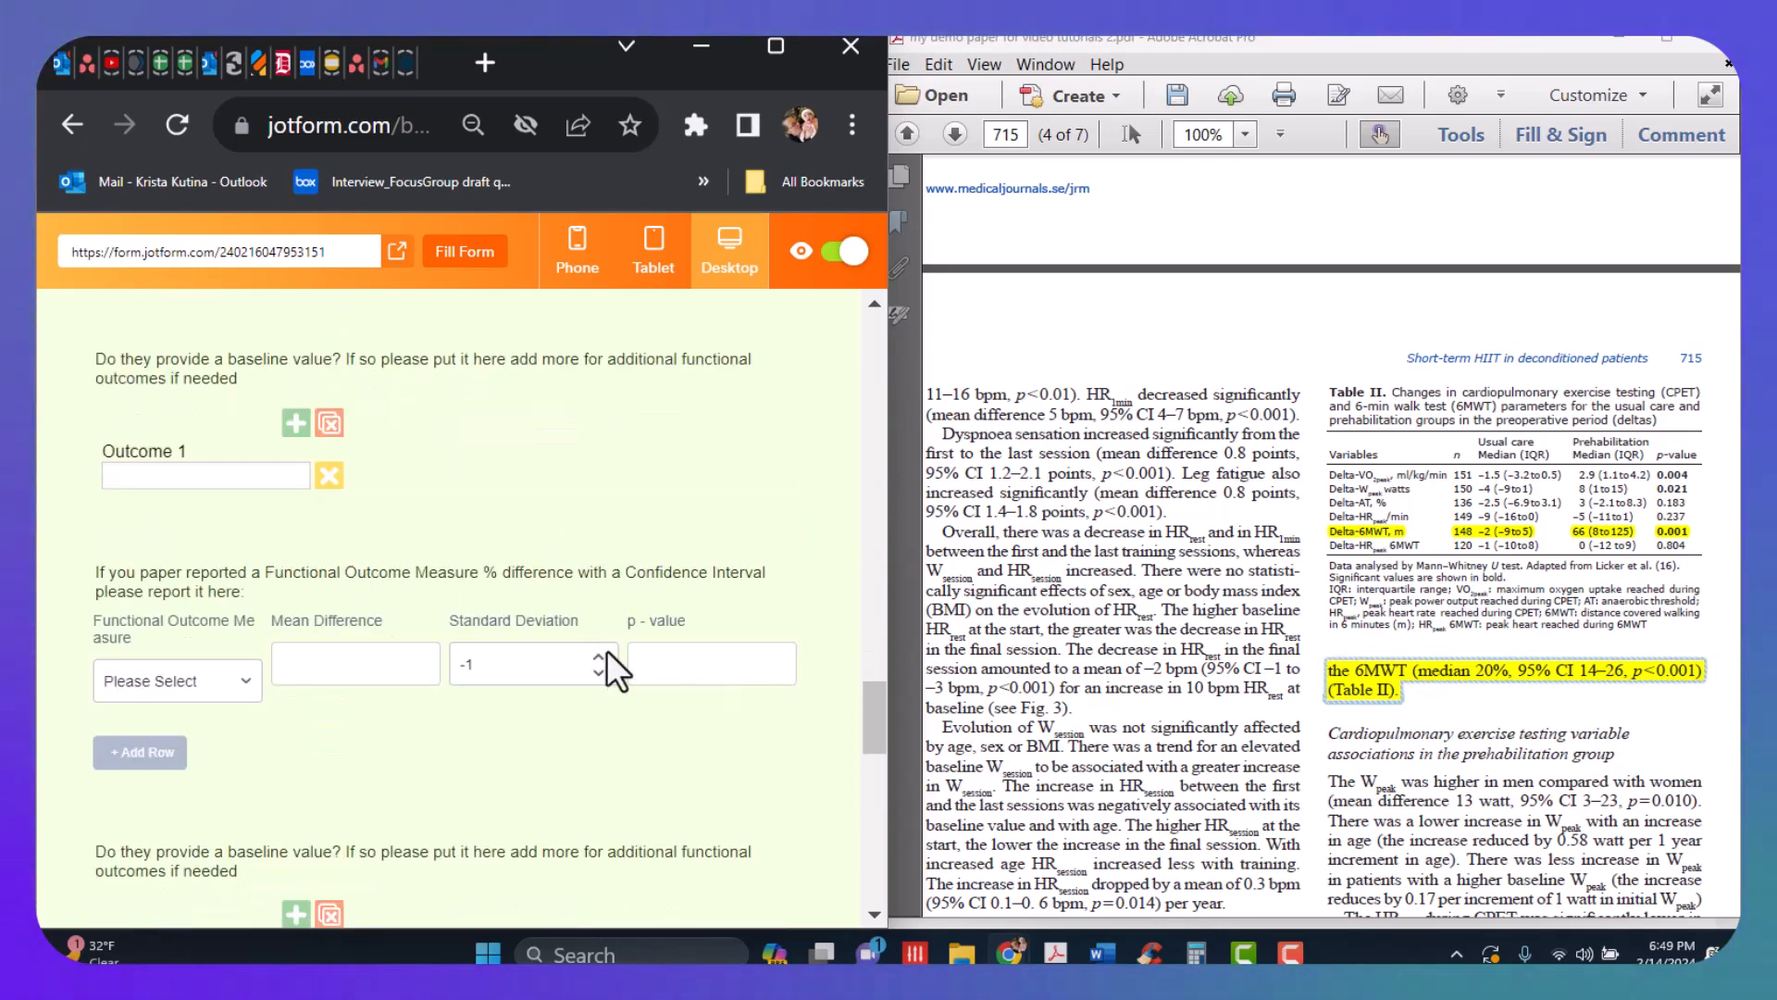
pyautogui.scroll(-7, 607, 649)
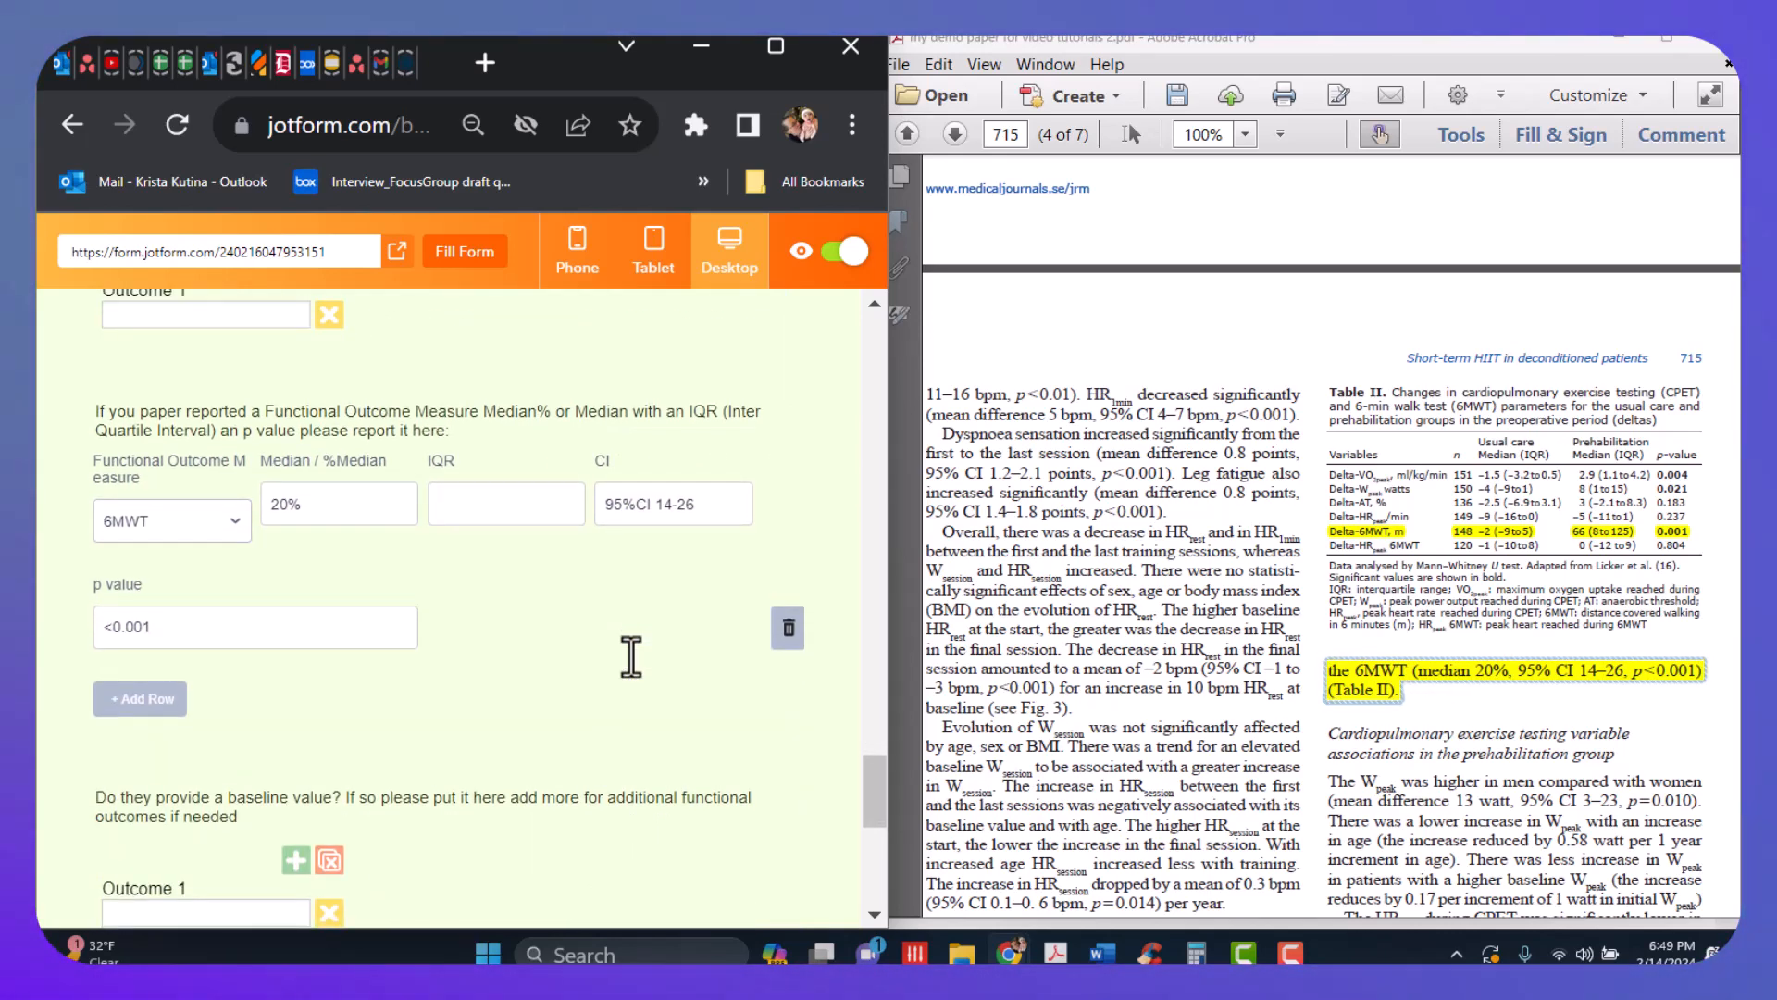
pyautogui.scroll(3, 631, 657)
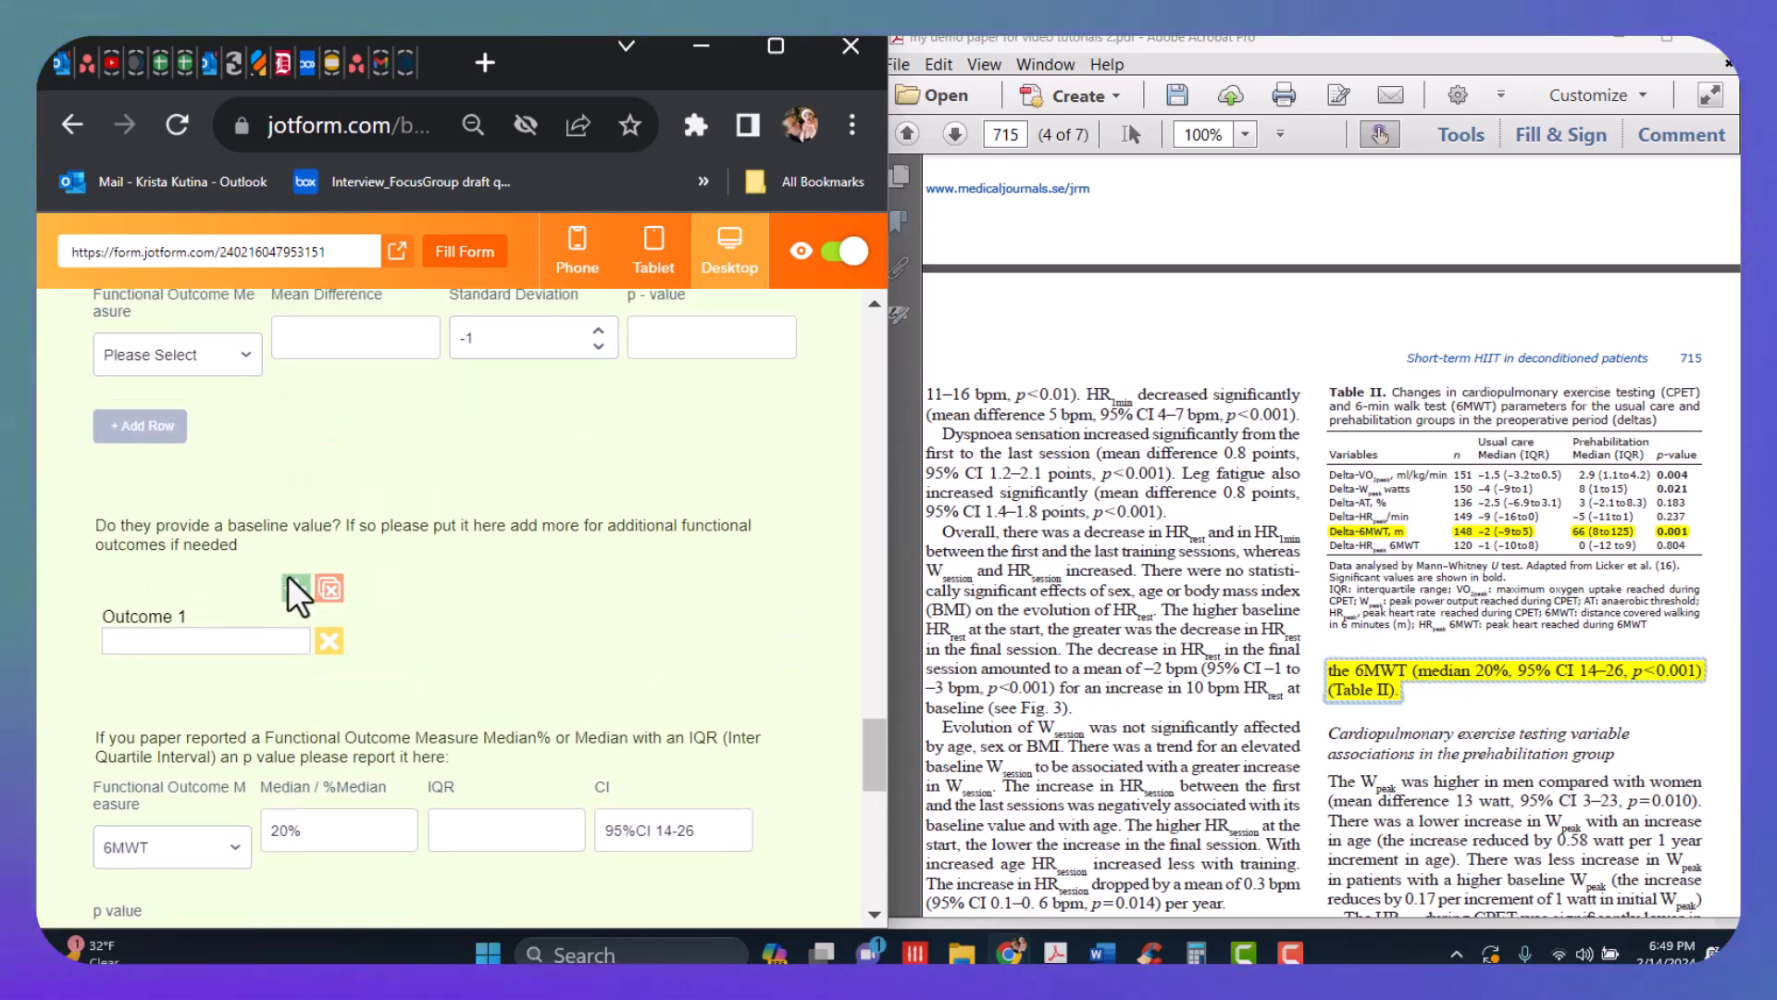
pyautogui.scroll(-2, 613, 653)
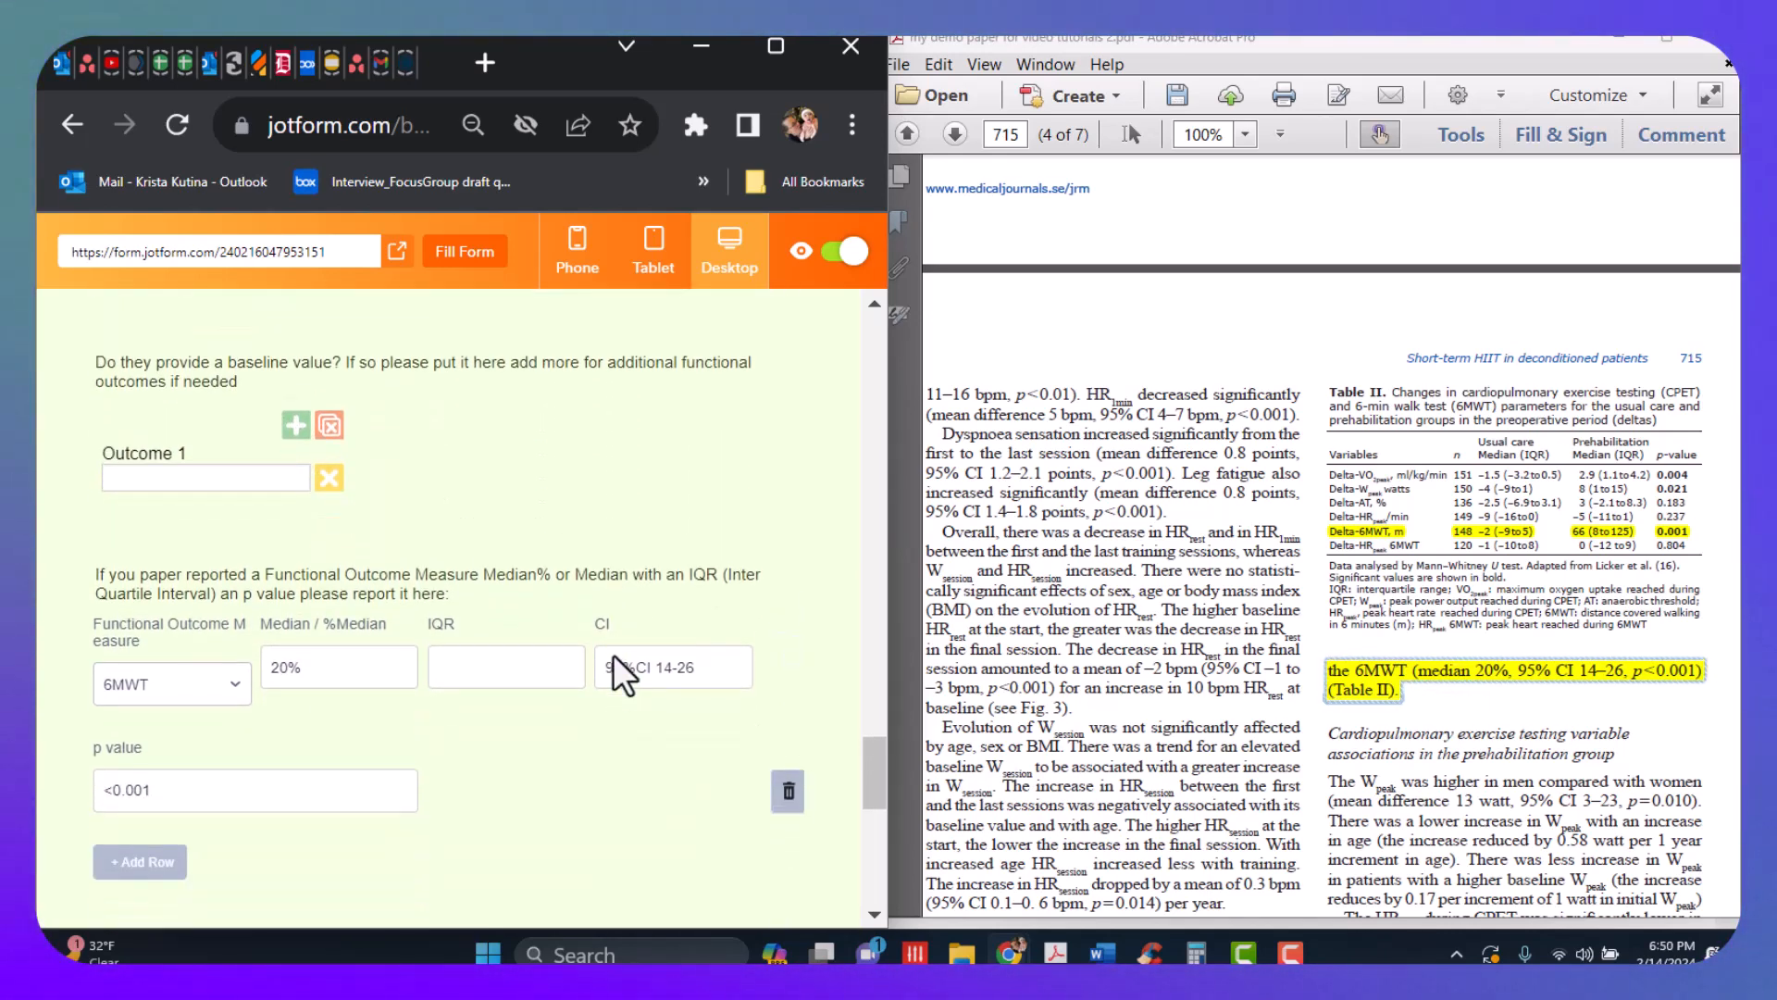
pyautogui.scroll(-2, 612, 654)
pyautogui.click(615, 498)
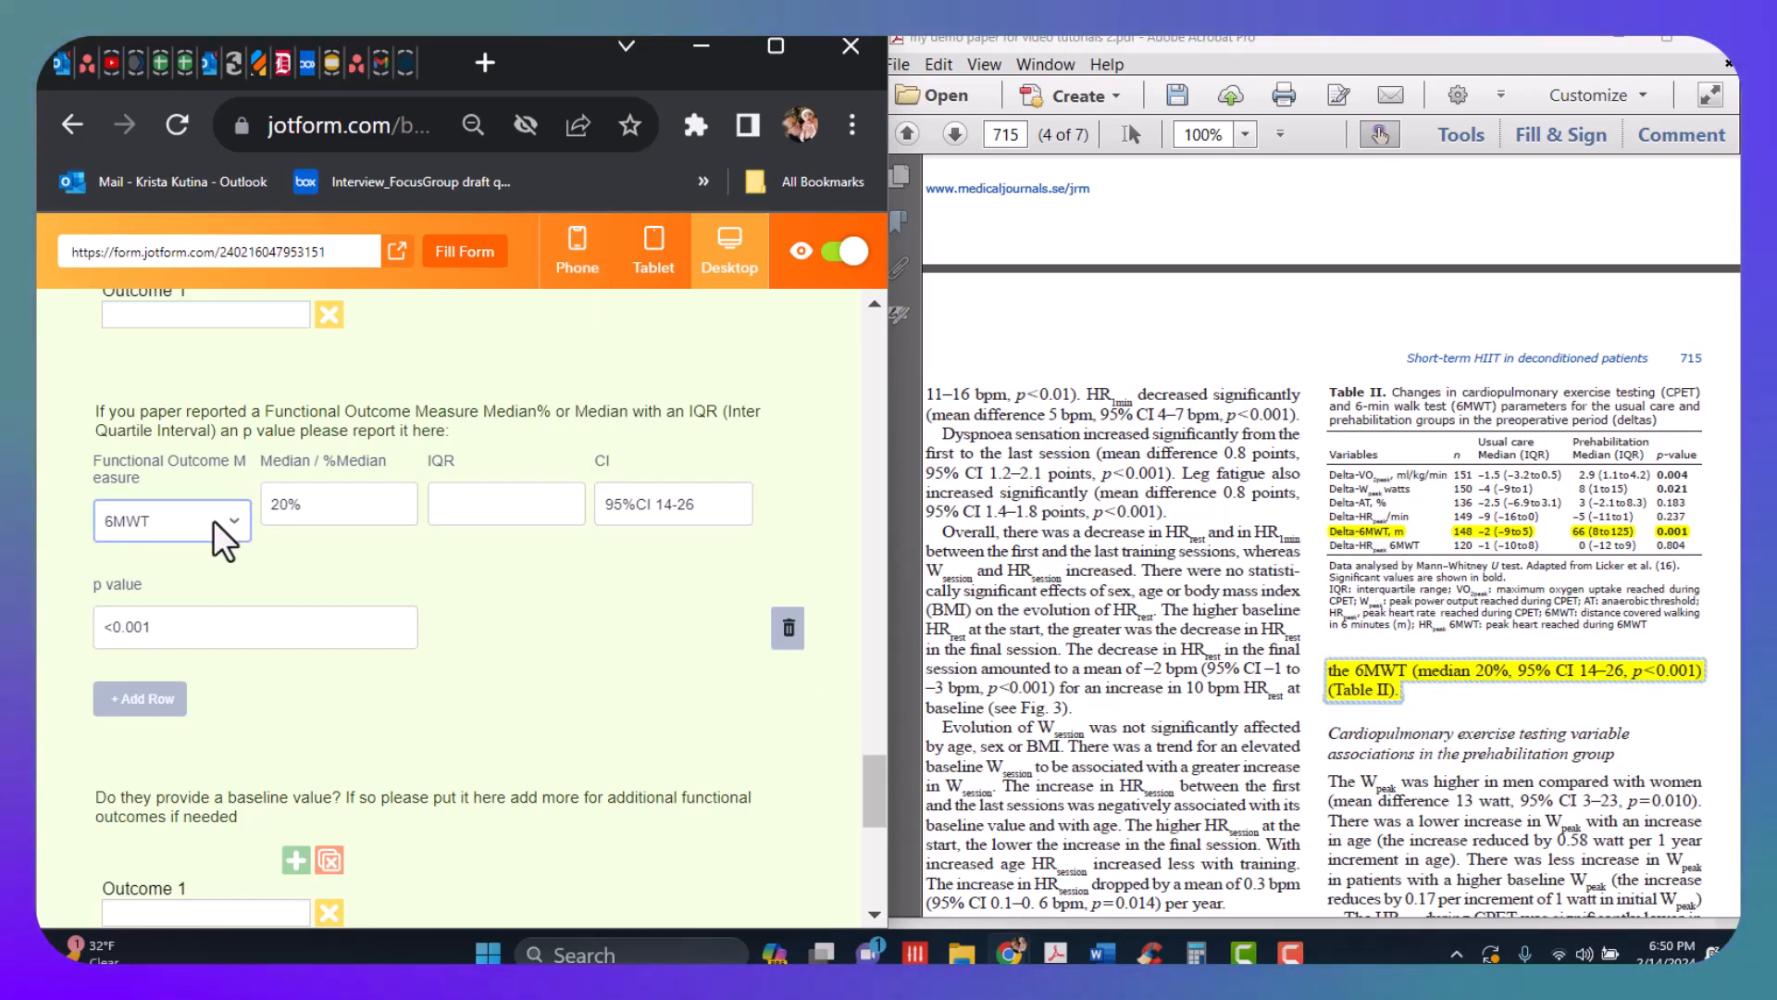
pyautogui.click(337, 507)
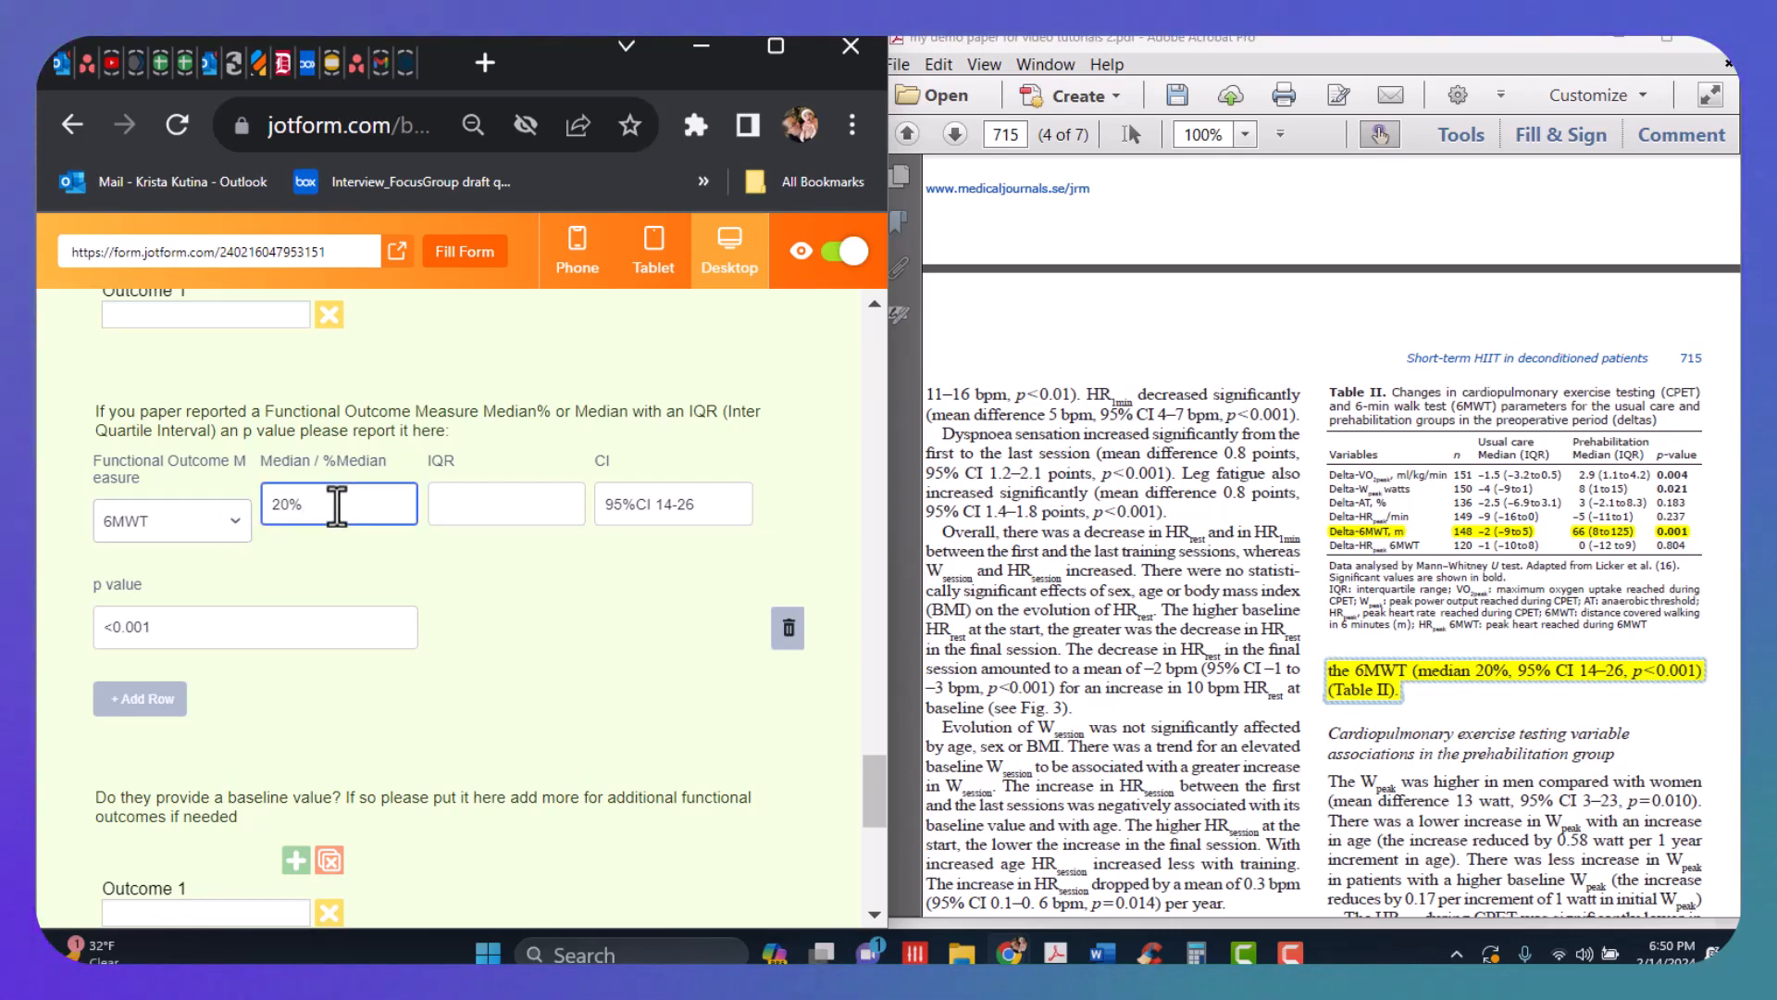
pyautogui.click(615, 509)
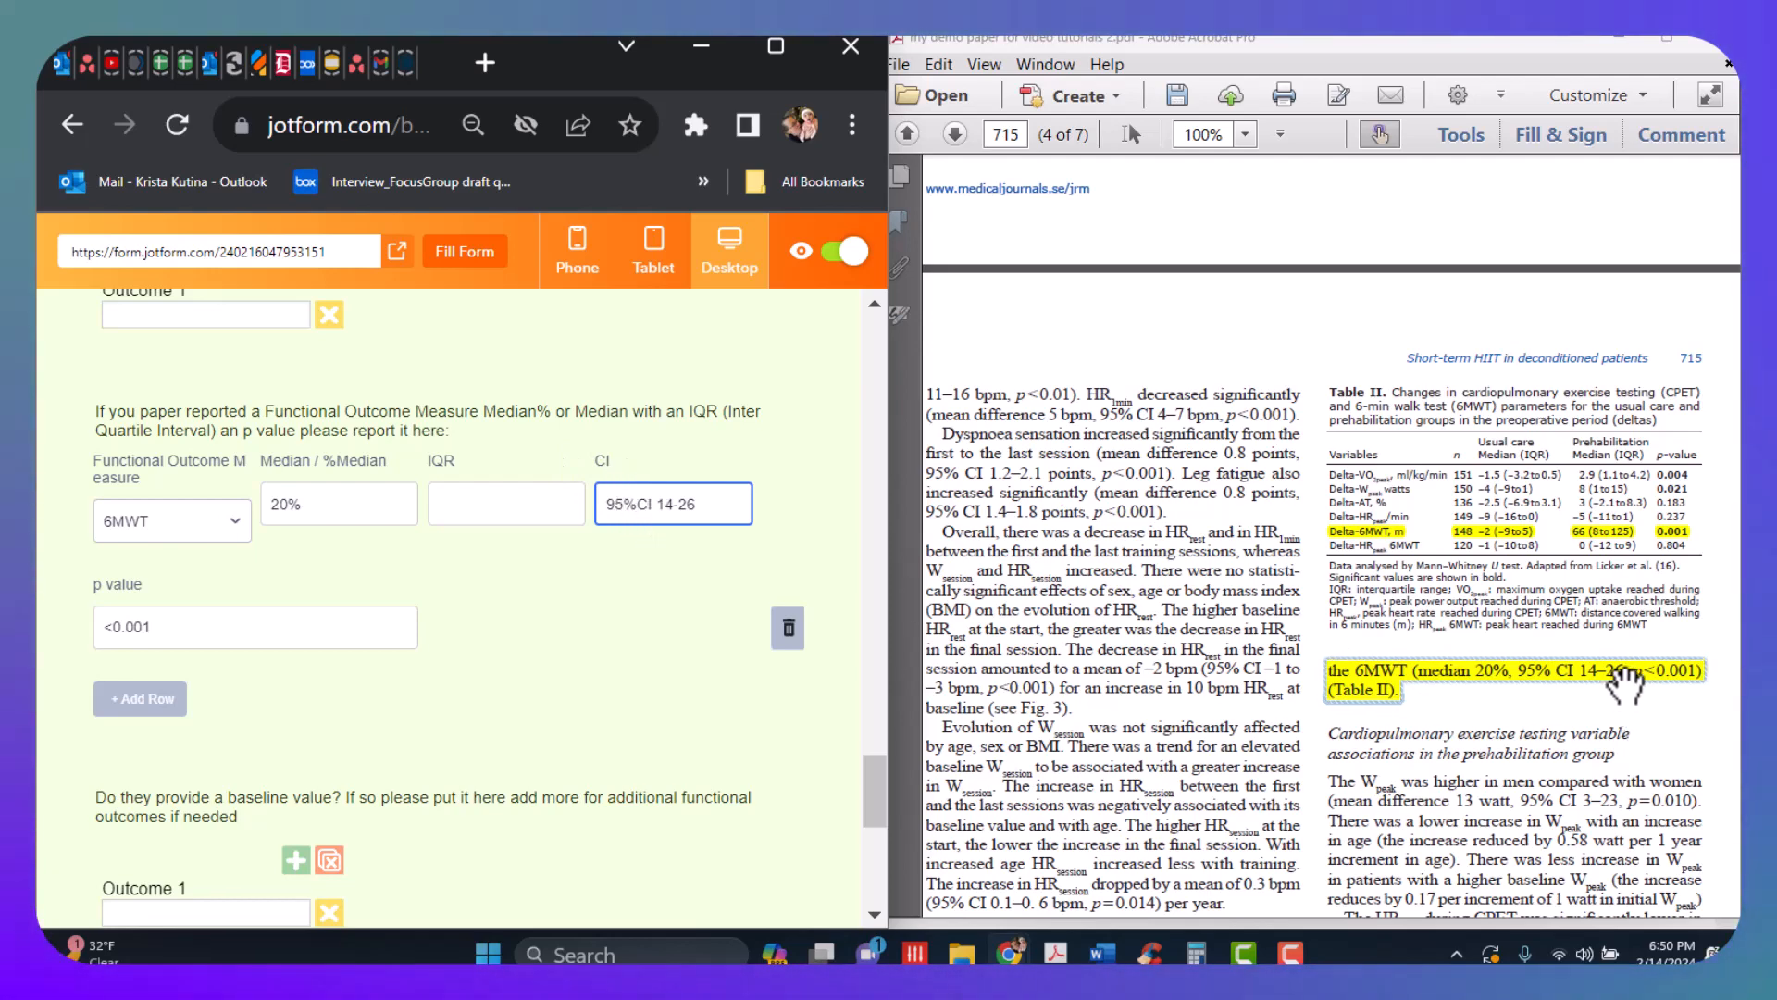
pyautogui.click(207, 630)
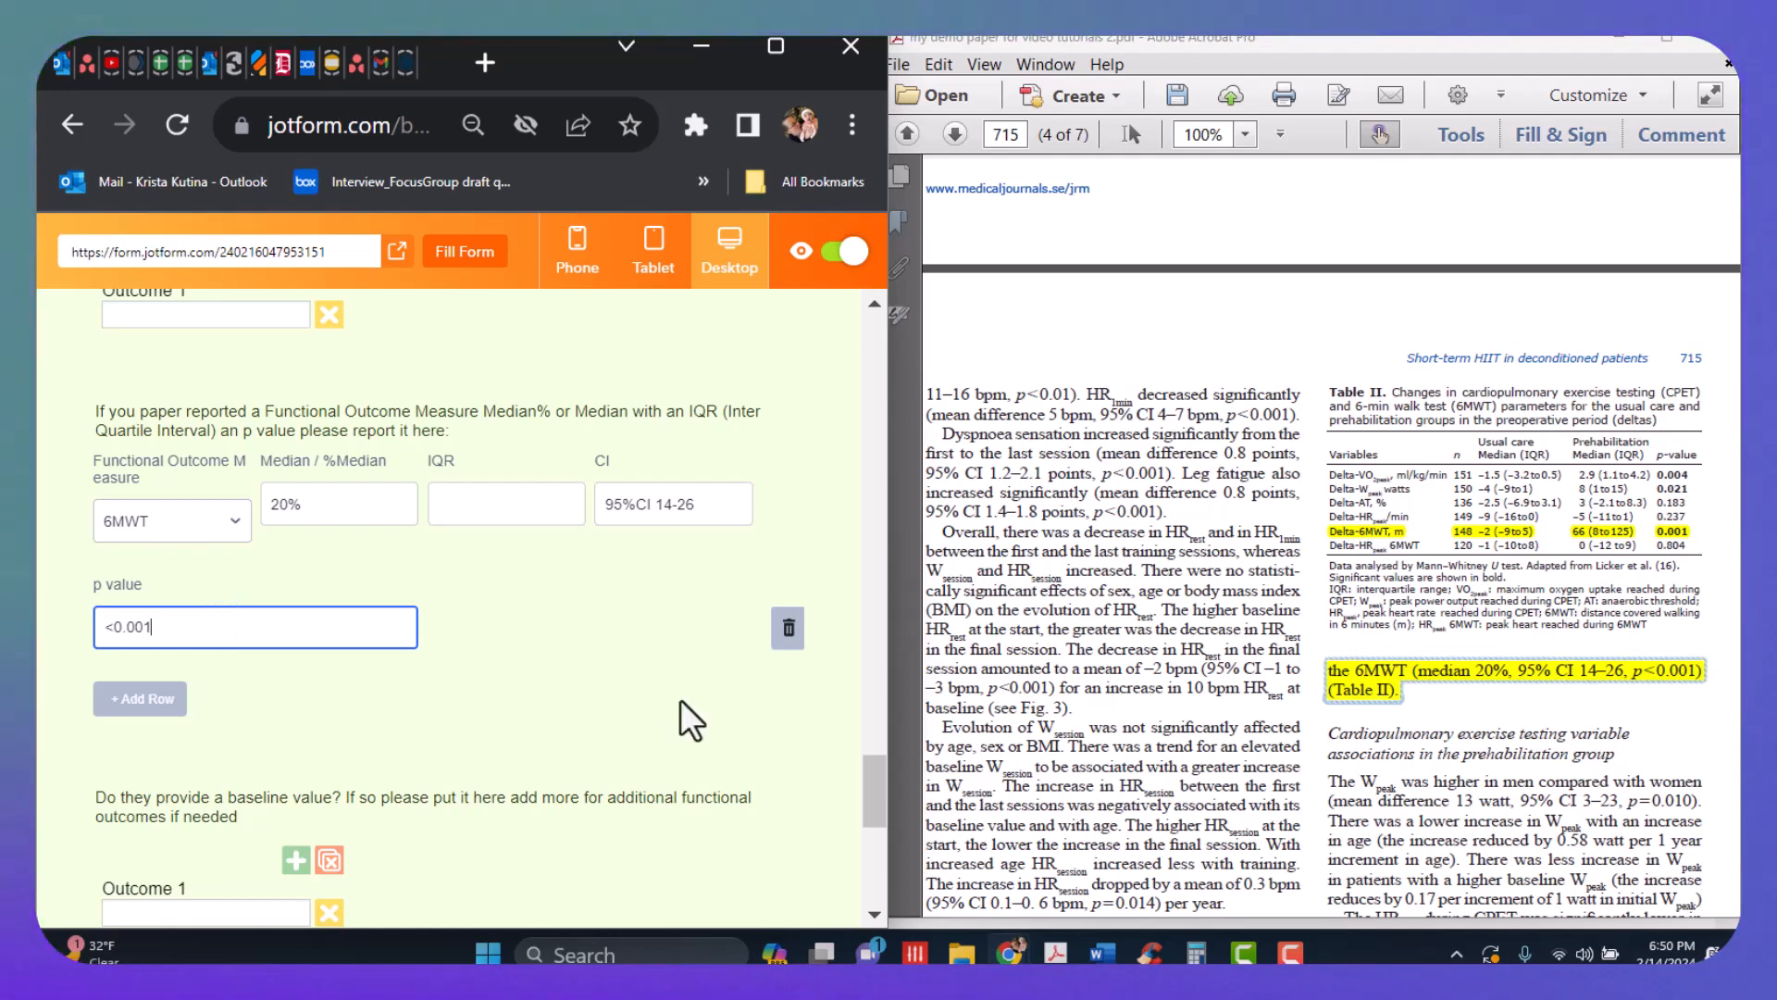
# Review the remaining outcome measure fields through the end of the page, and the explanation and baseline fields for both groups
pyautogui.scroll(-2, 432, 613)
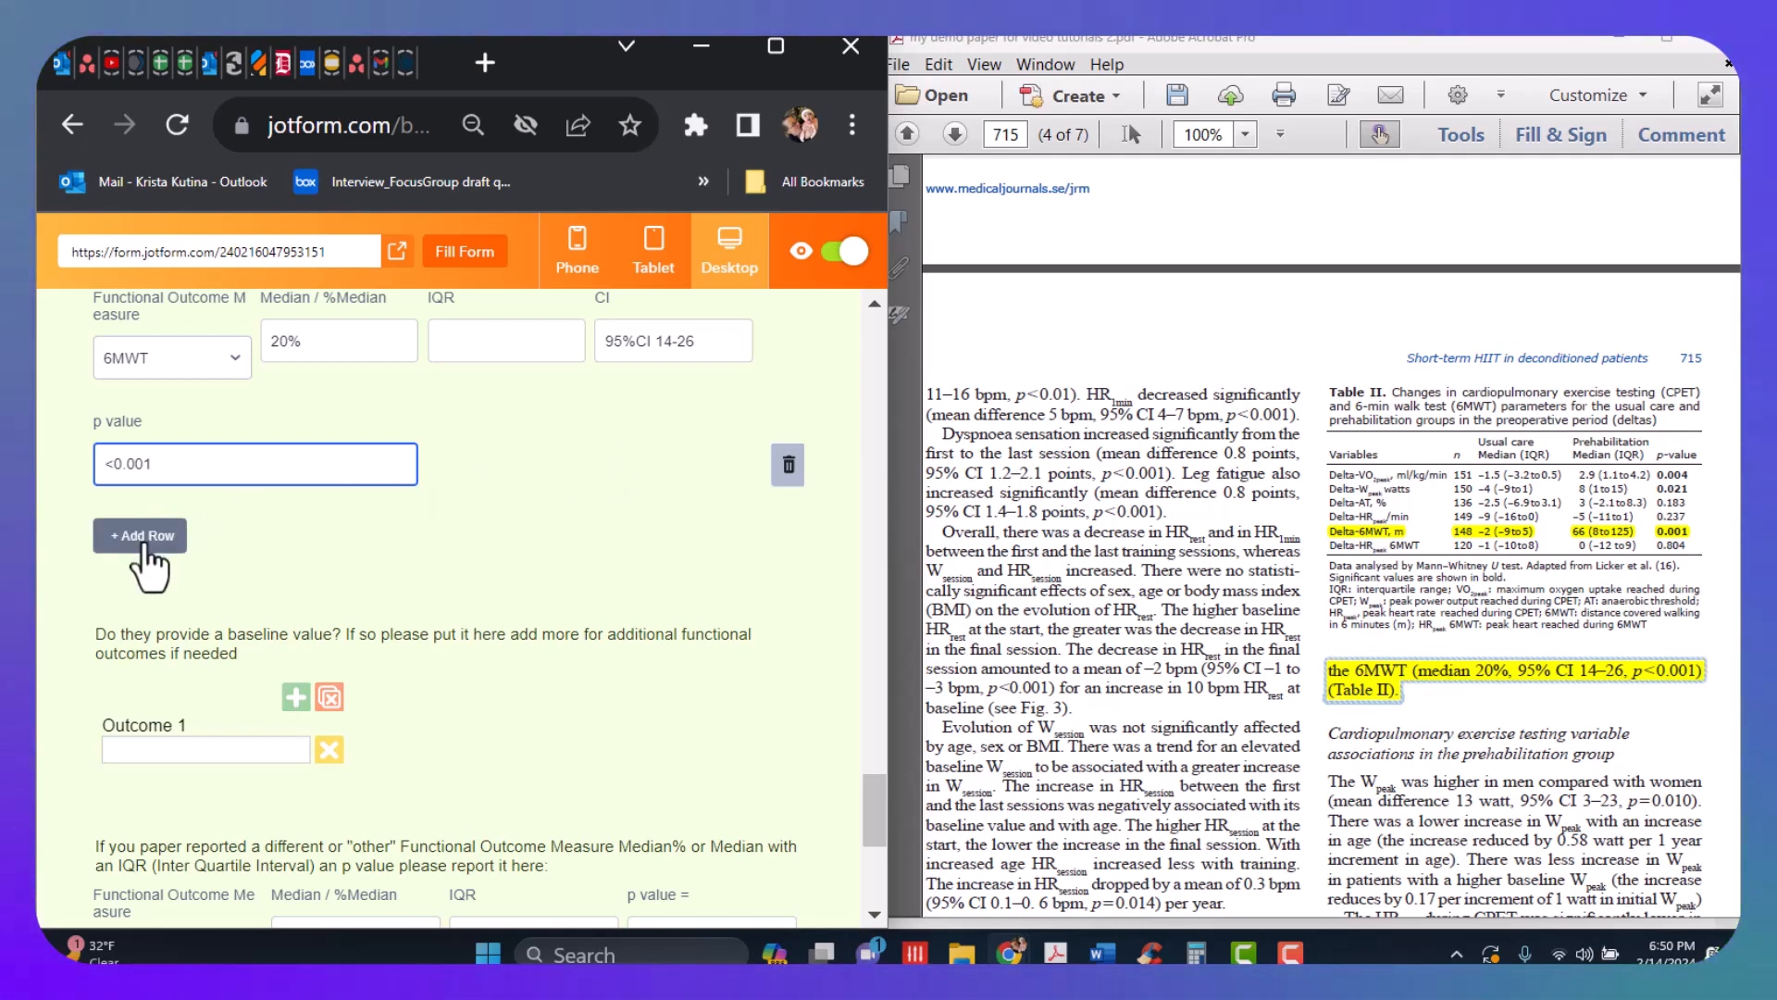
pyautogui.scroll(-6, 589, 640)
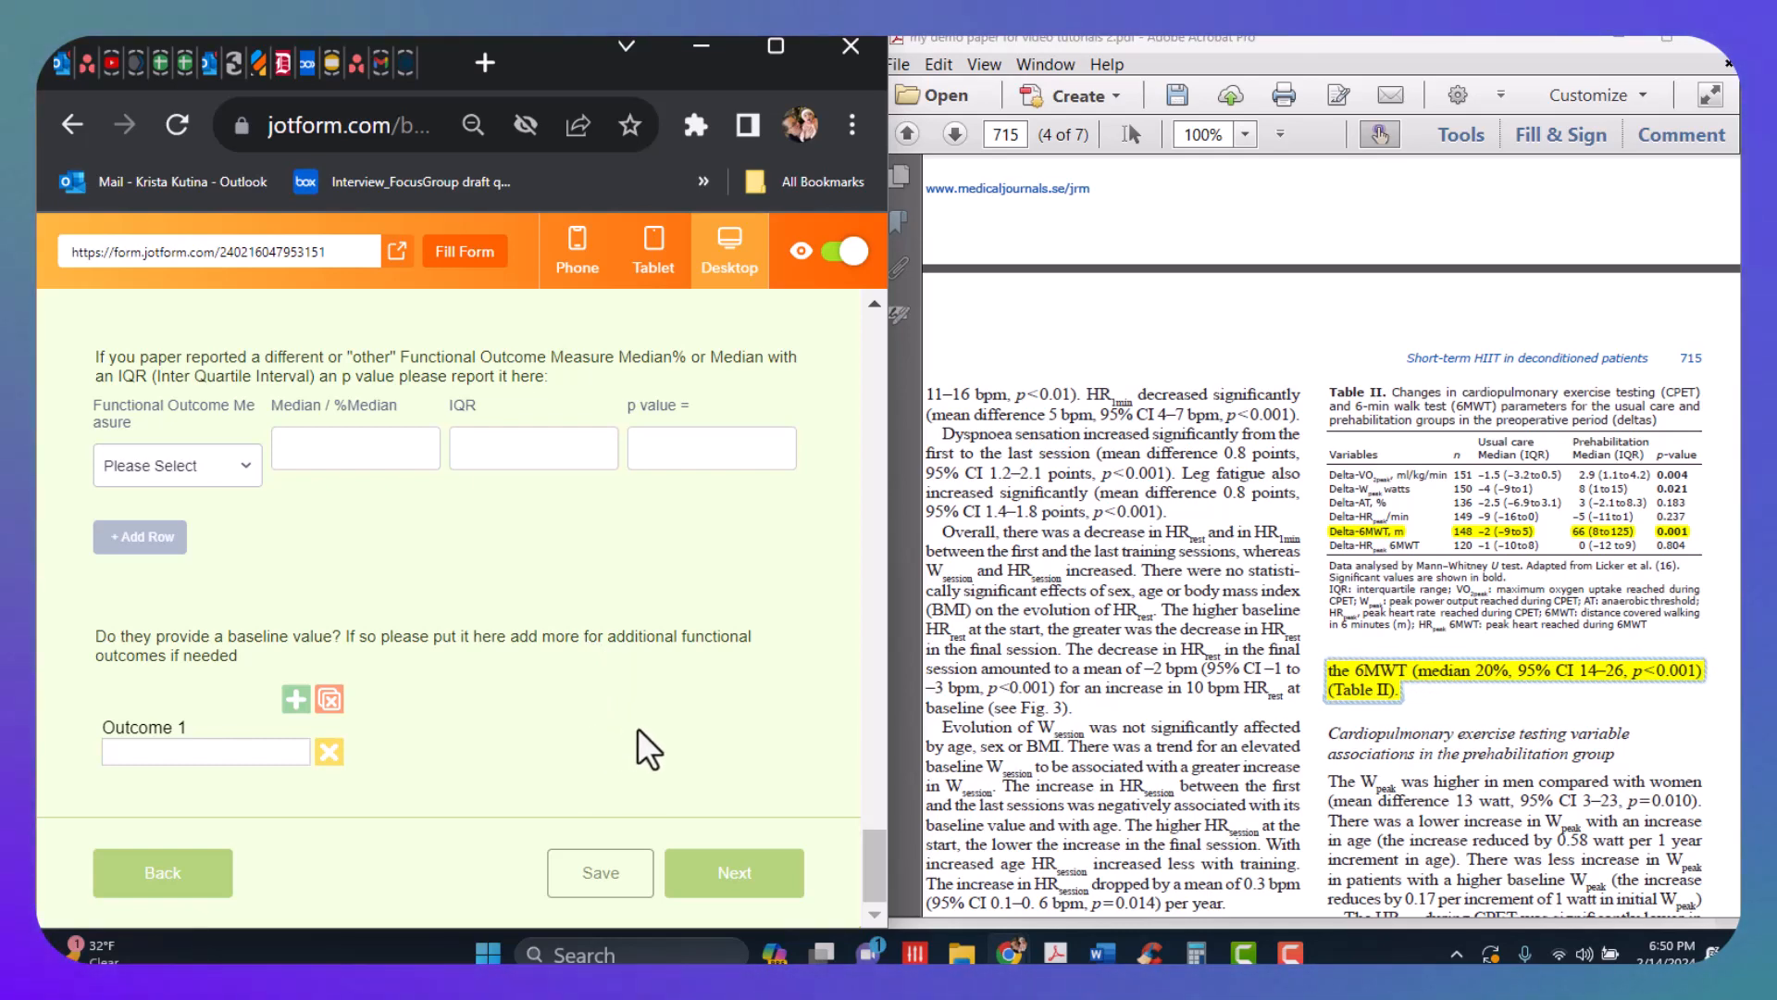
pyautogui.scroll(5, 636, 727)
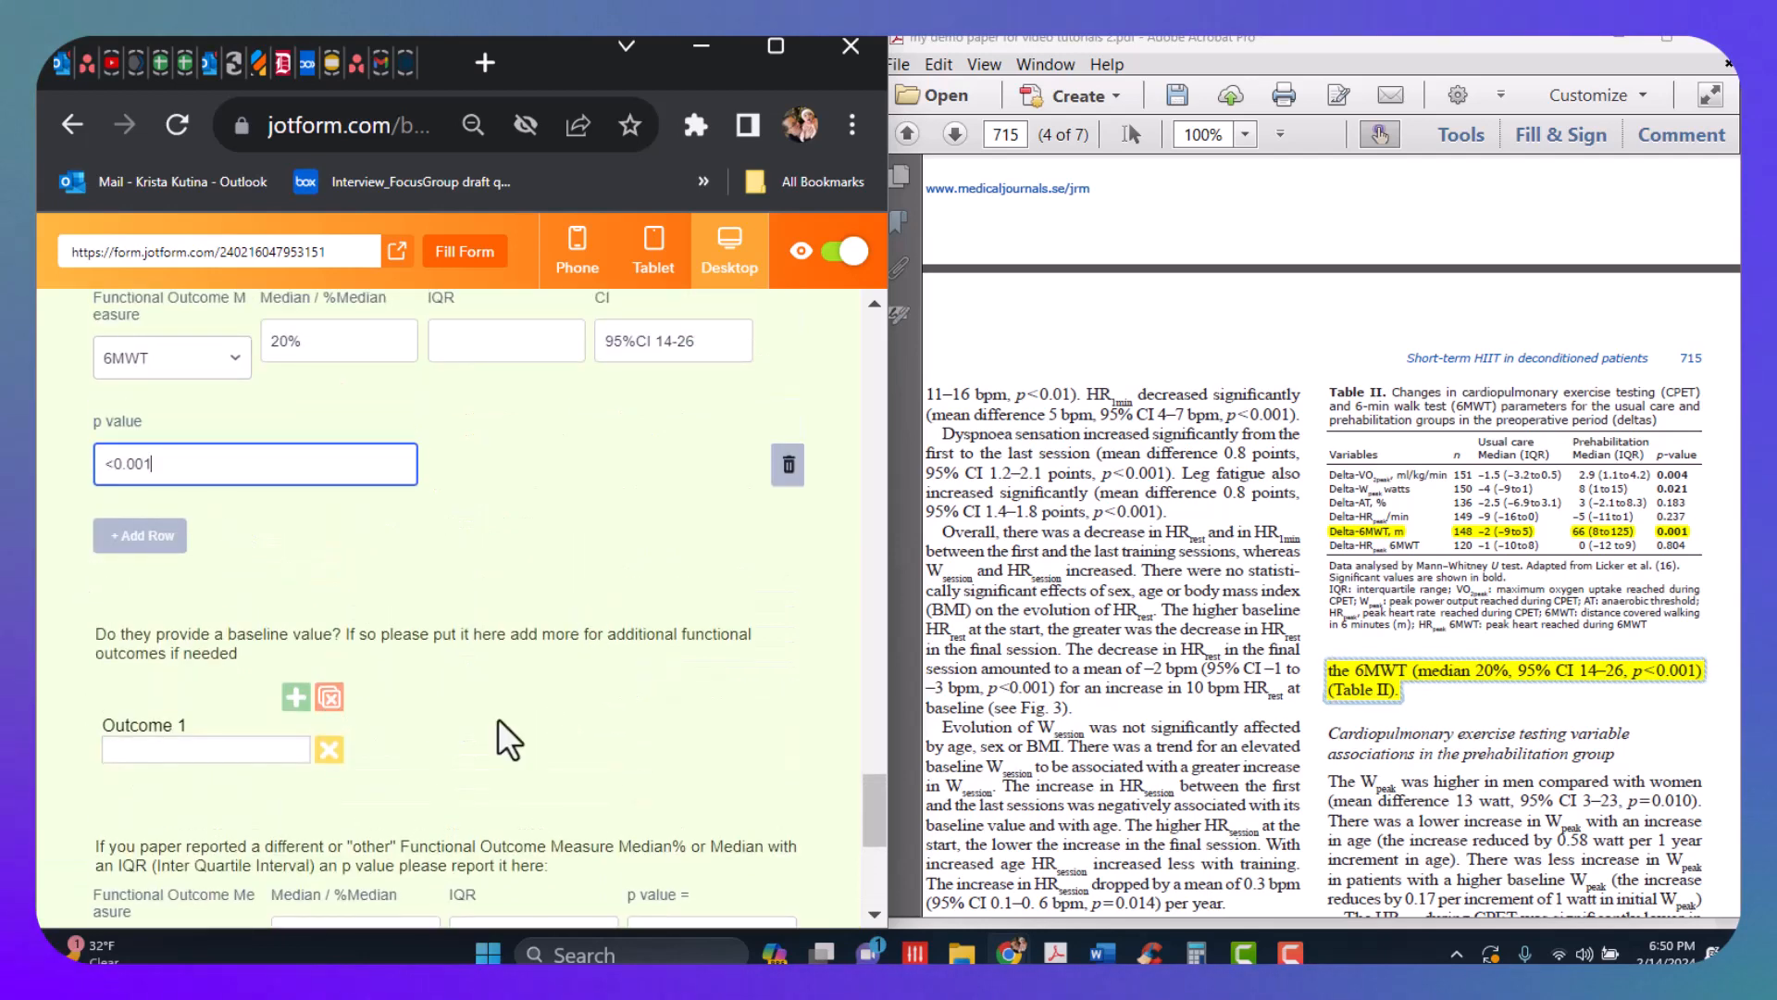
pyautogui.scroll(-15, 574, 646)
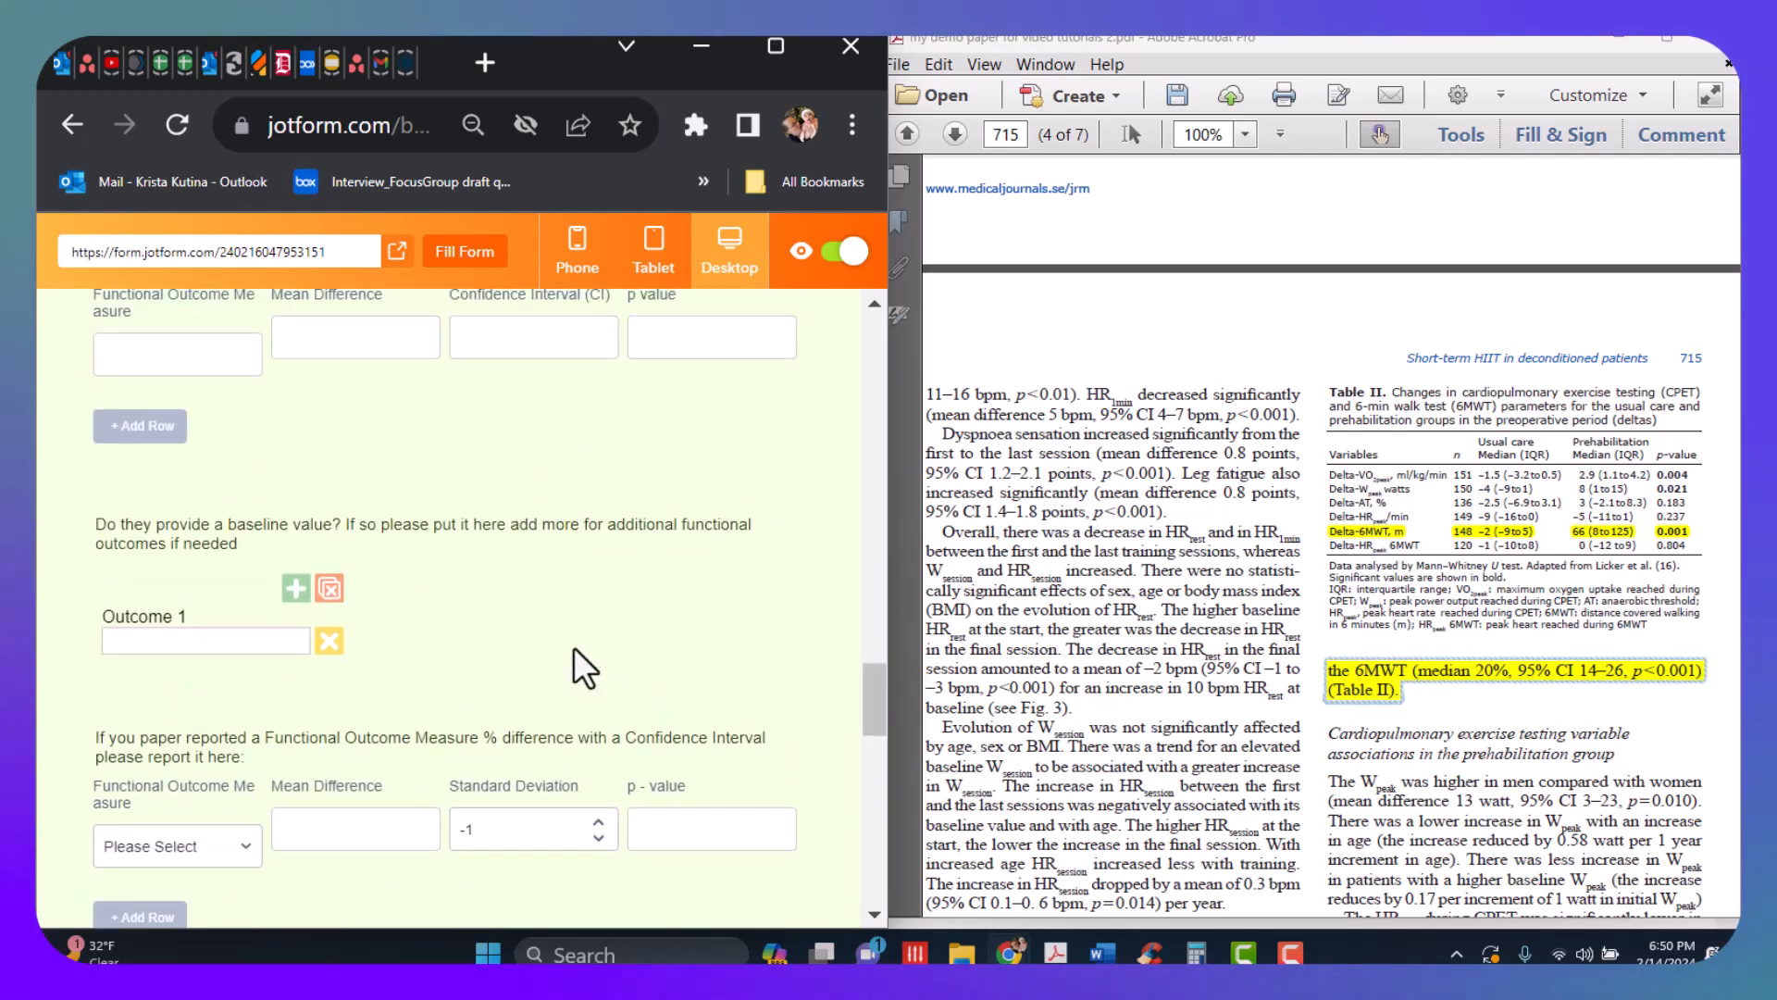
pyautogui.scroll(5, 574, 646)
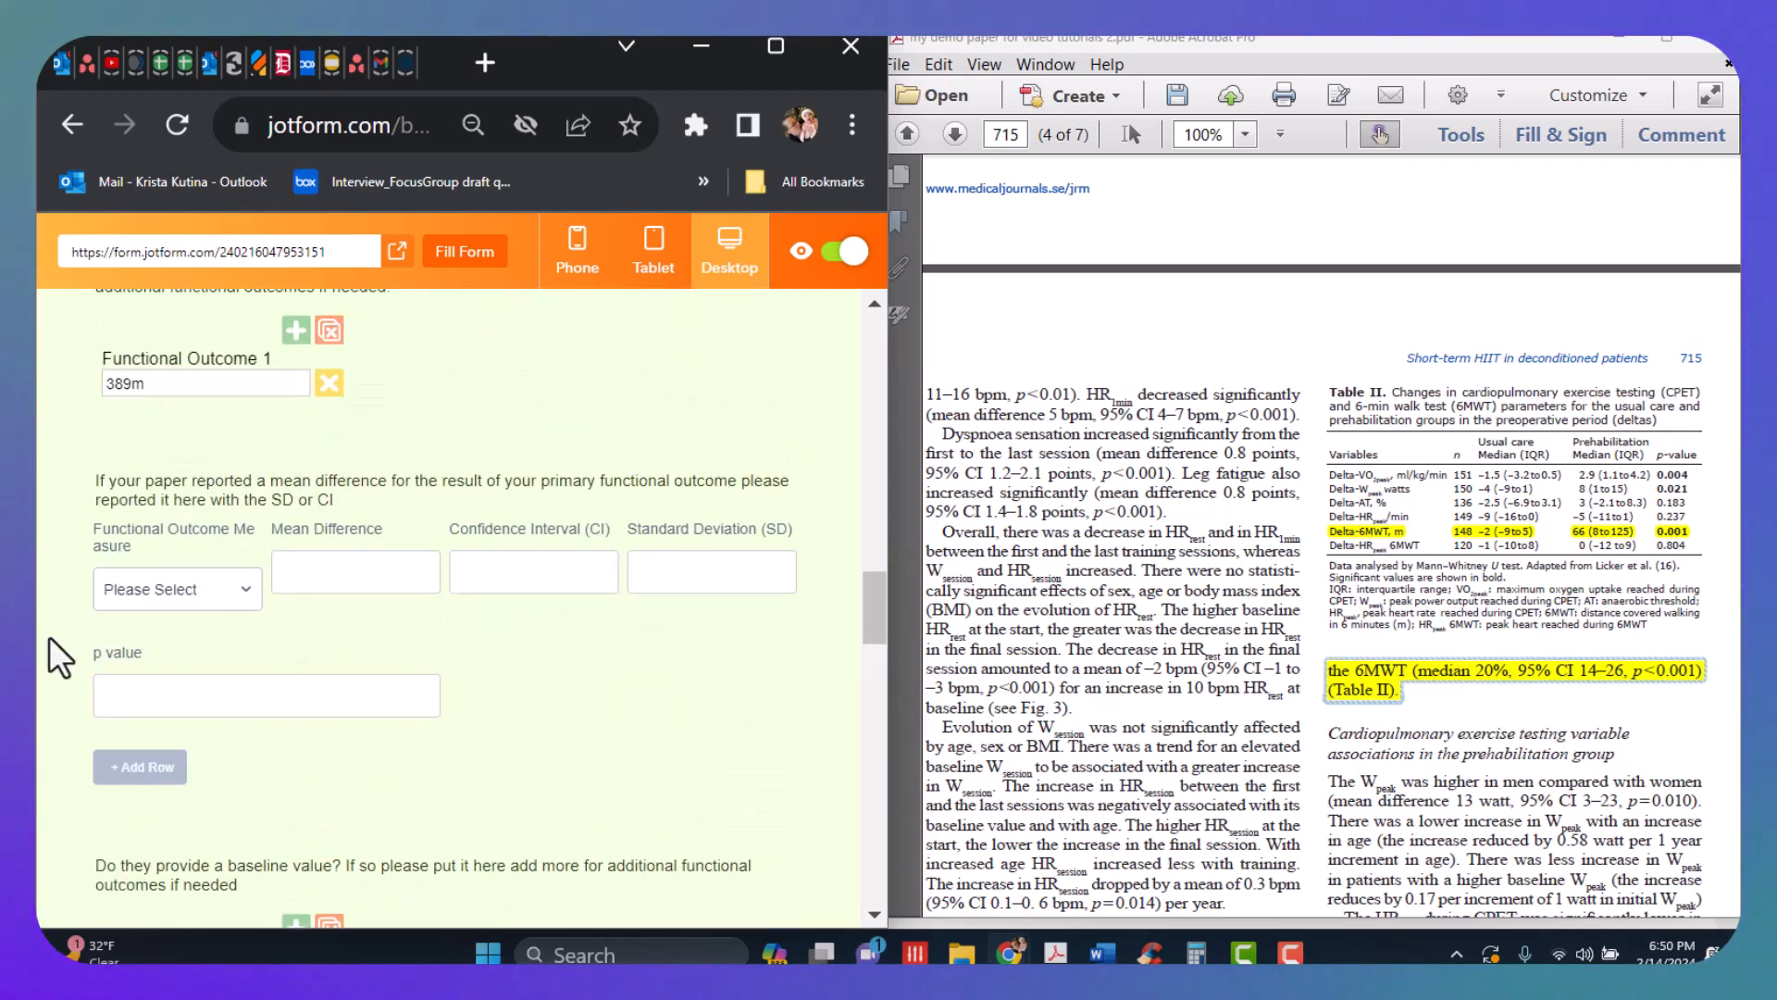
pyautogui.scroll(5, 508, 530)
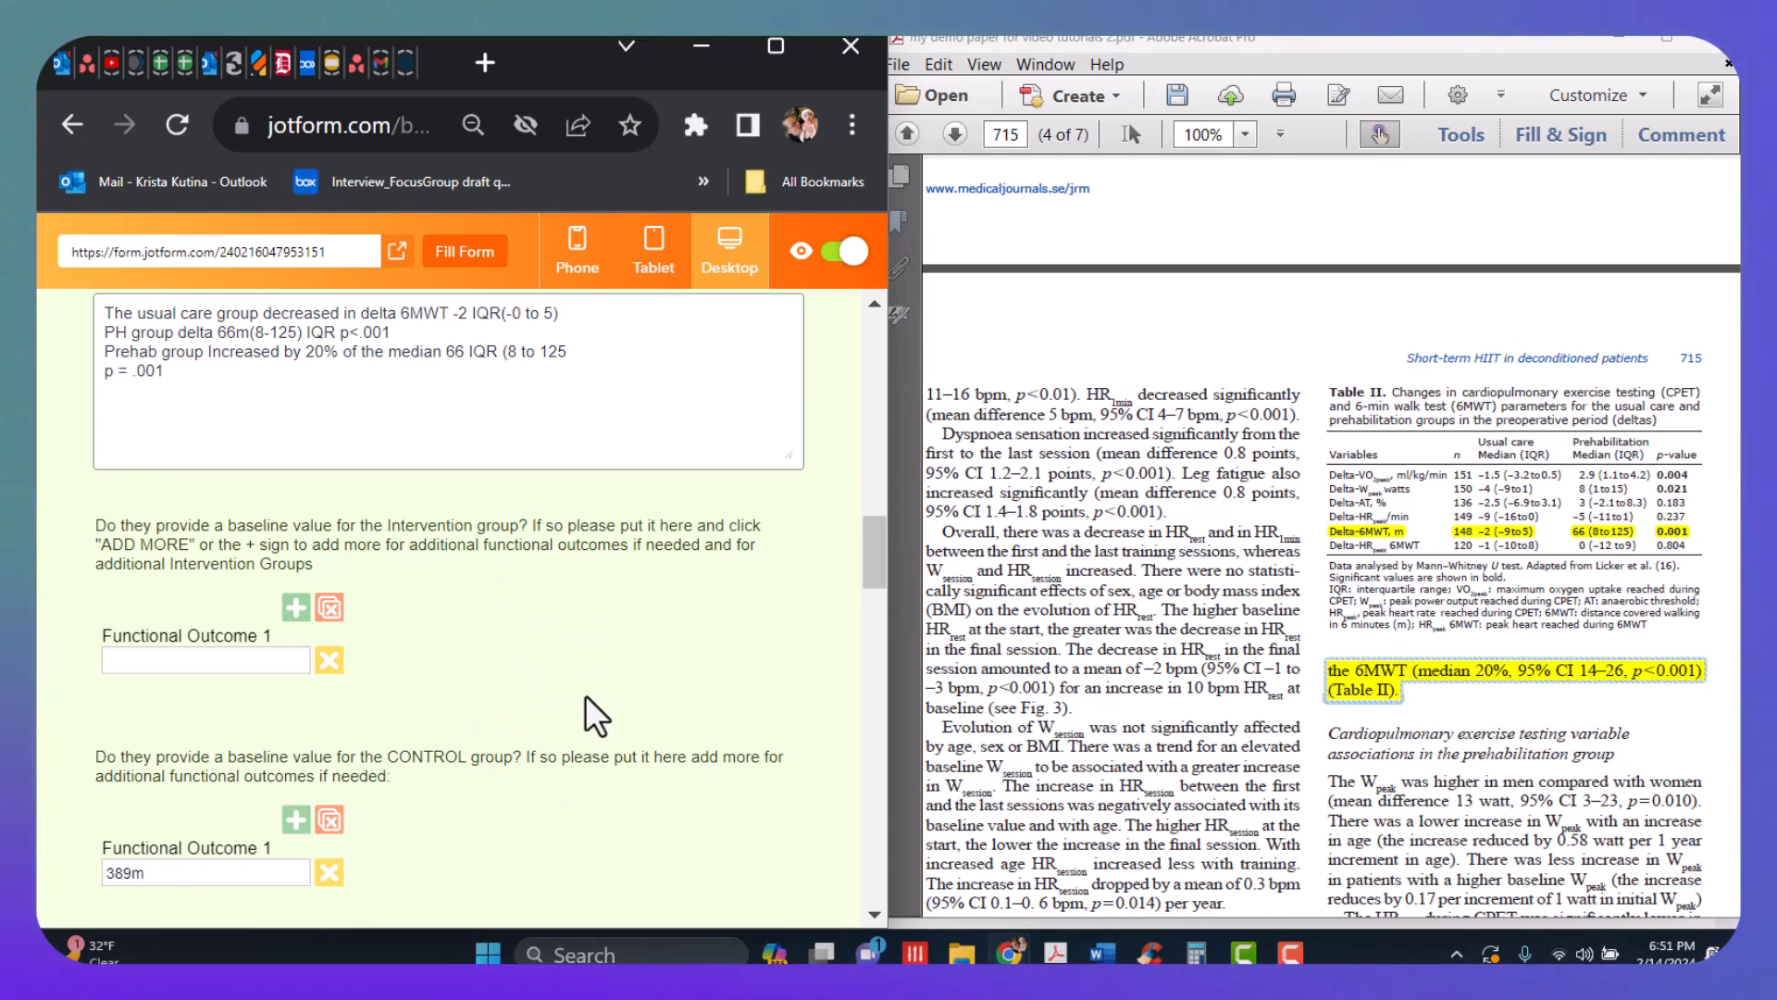
# Clear the standard deviation in the functional outcome measure % difference row, and go to the end of the form page
pyautogui.scroll(-7, 585, 698)
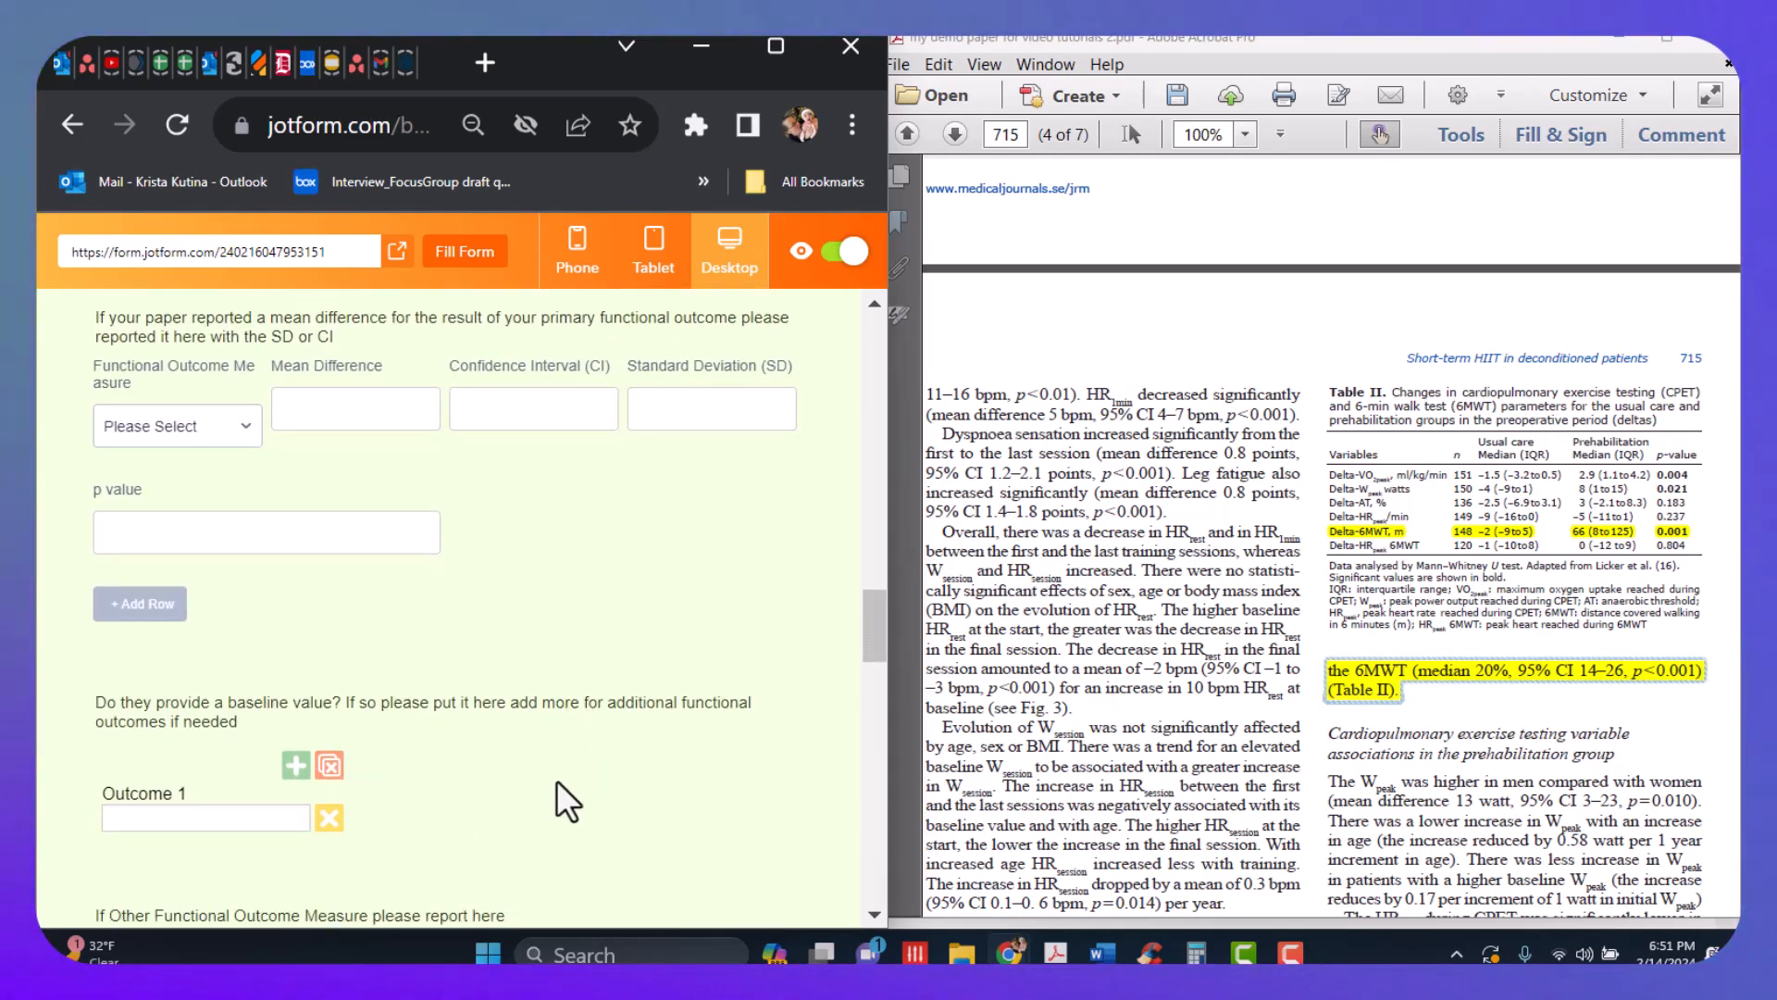
pyautogui.scroll(-2, 618, 769)
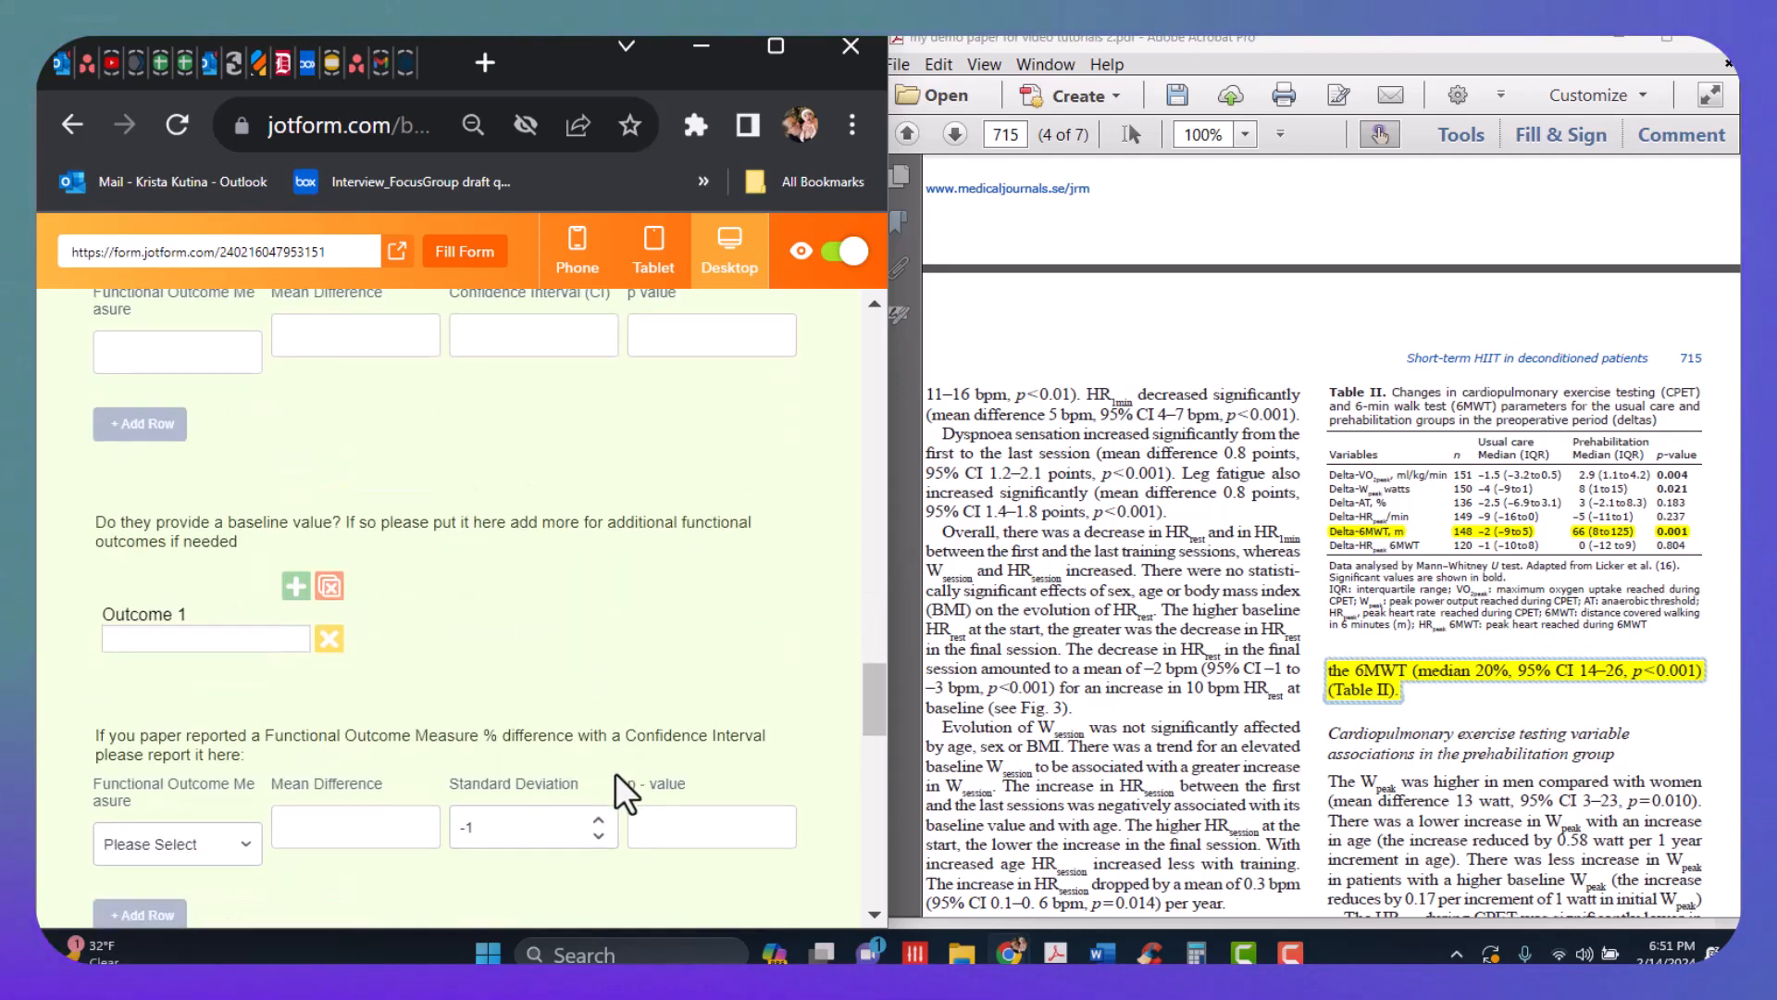
pyautogui.scroll(-4, 615, 774)
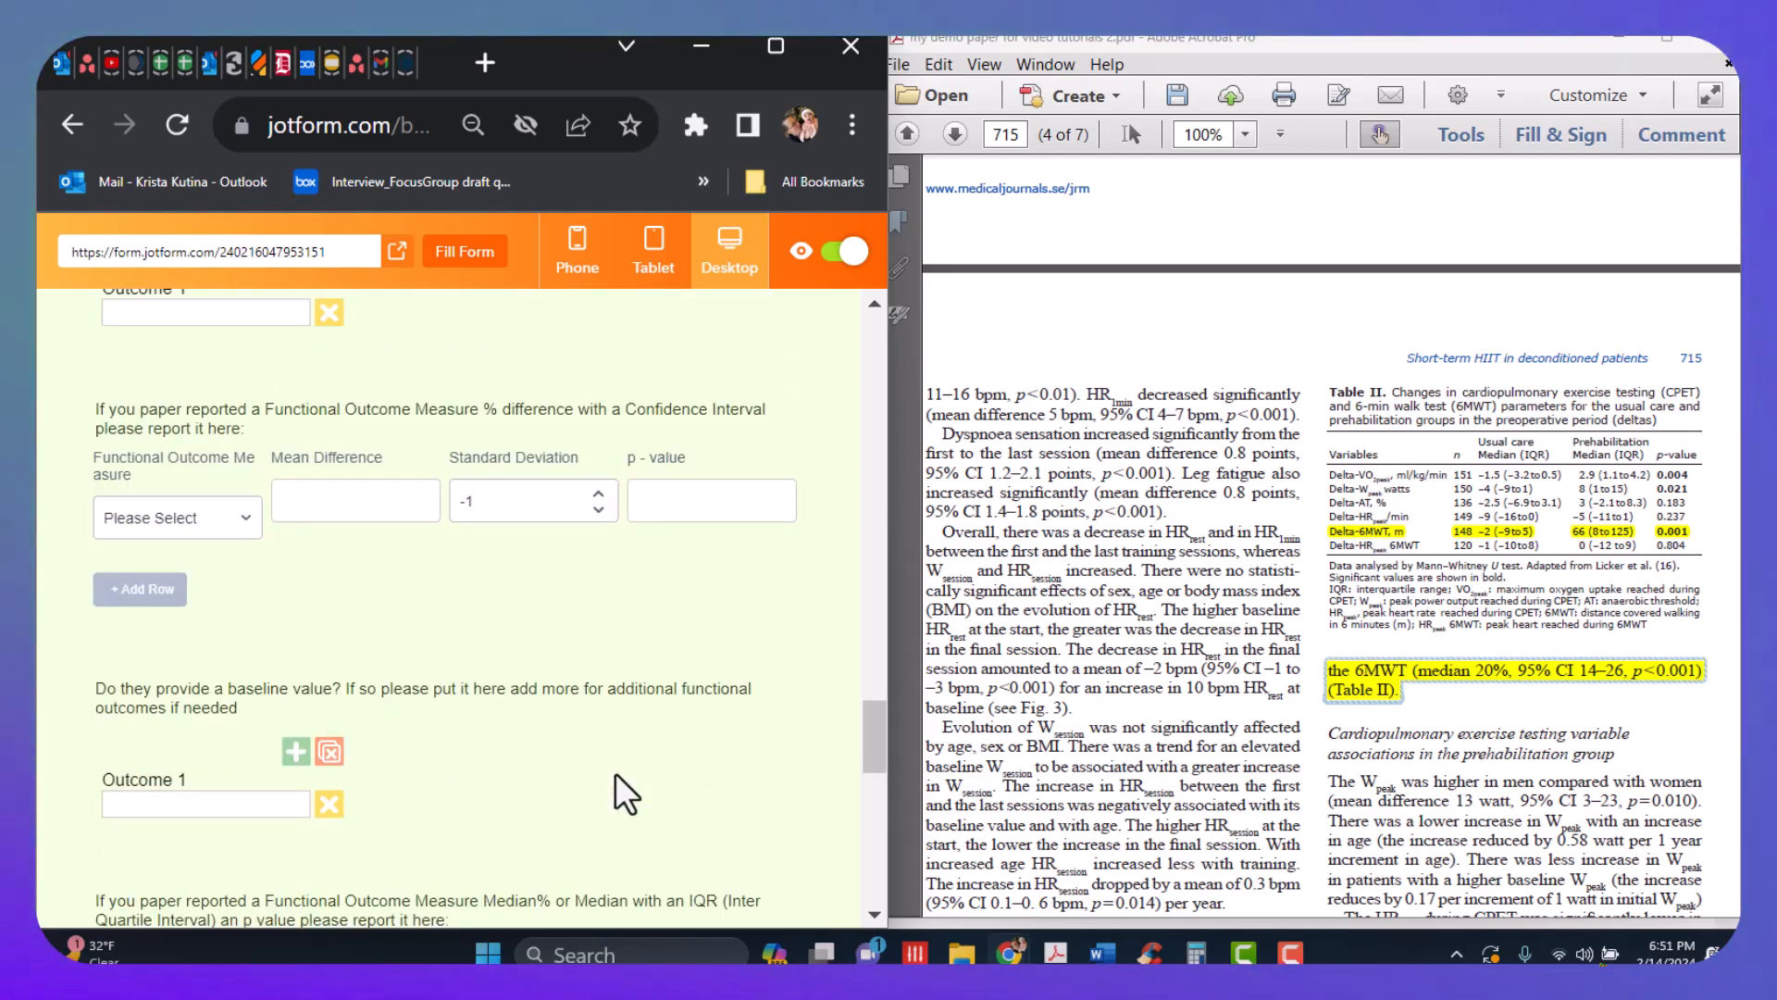
pyautogui.click(597, 510)
pyautogui.click(474, 501)
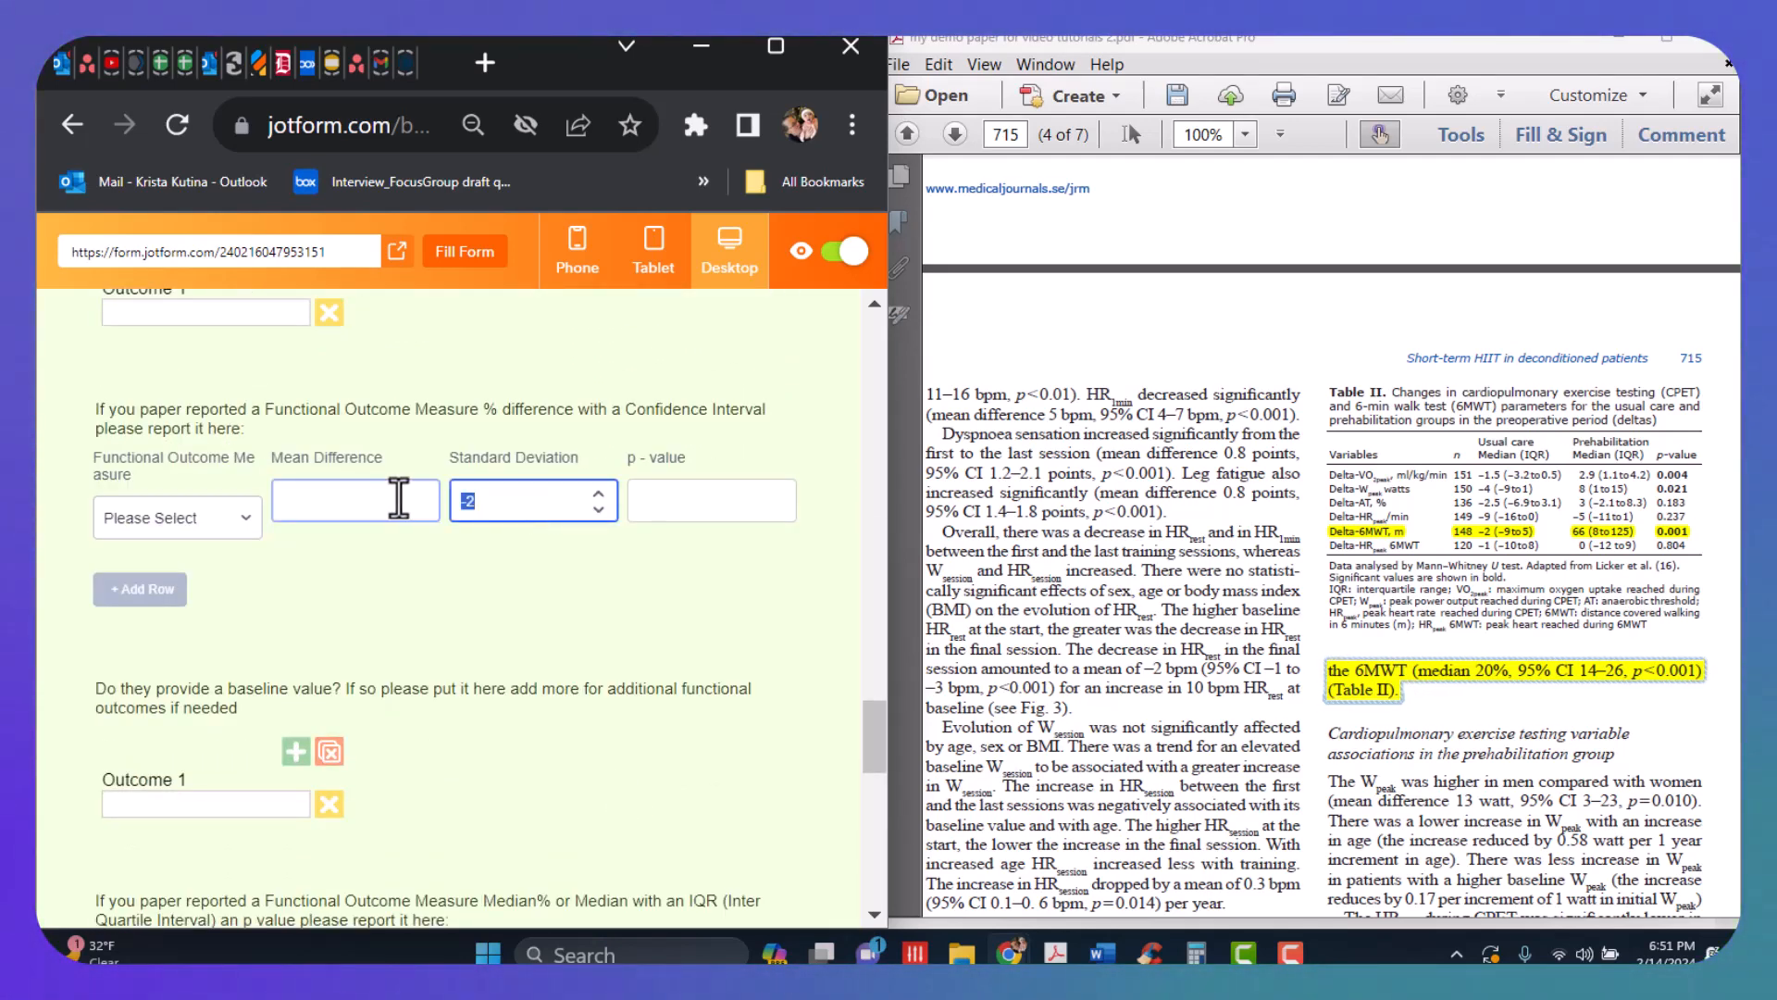
pyautogui.press('BackSpace')
pyautogui.press('BackSpace')
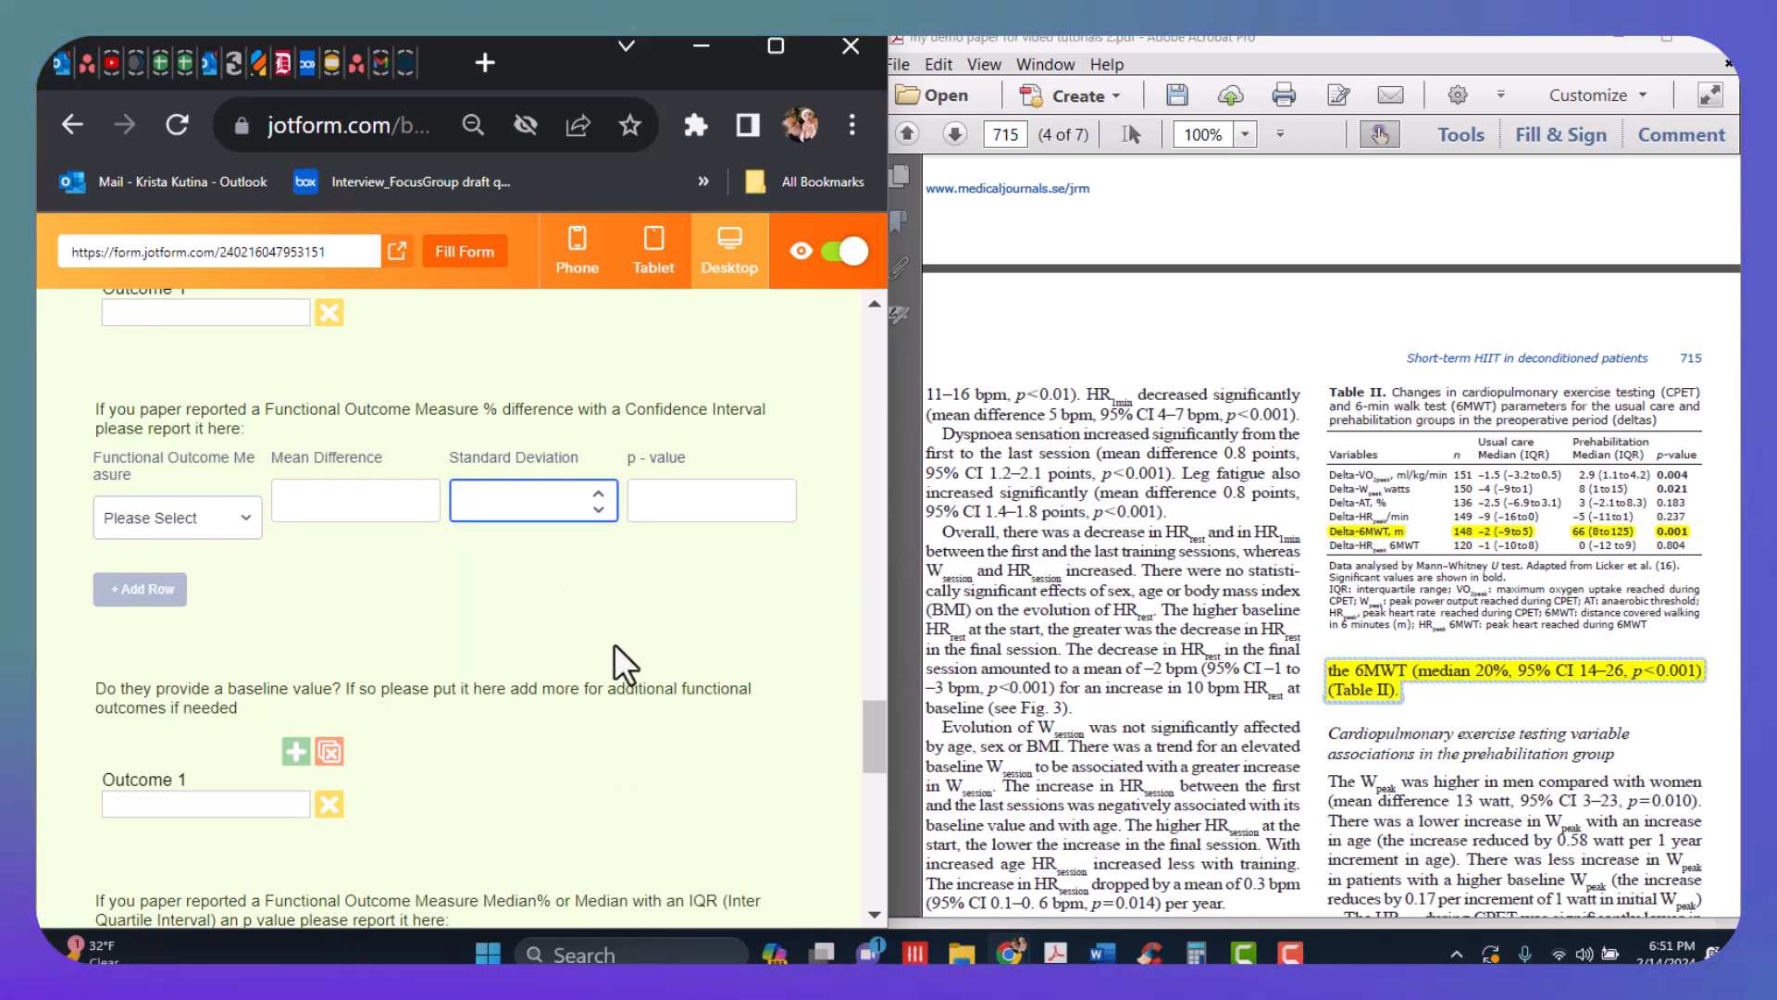
pyautogui.scroll(-9, 646, 674)
pyautogui.scroll(-5, 646, 674)
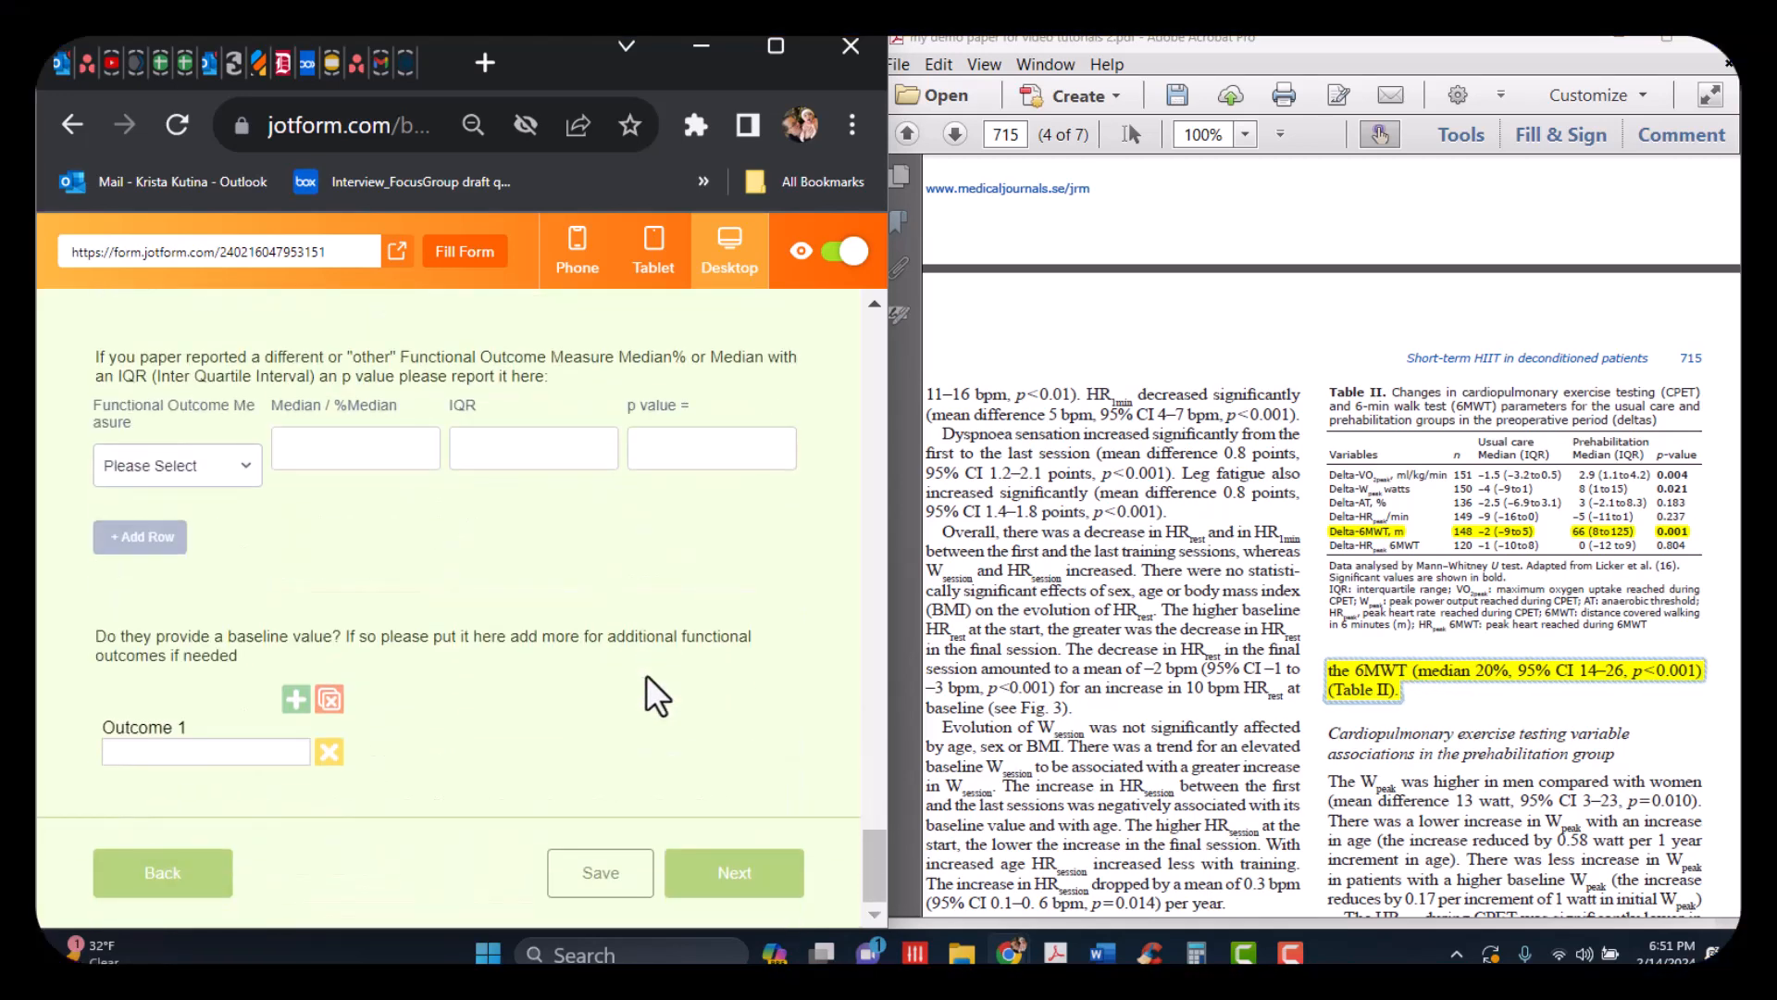